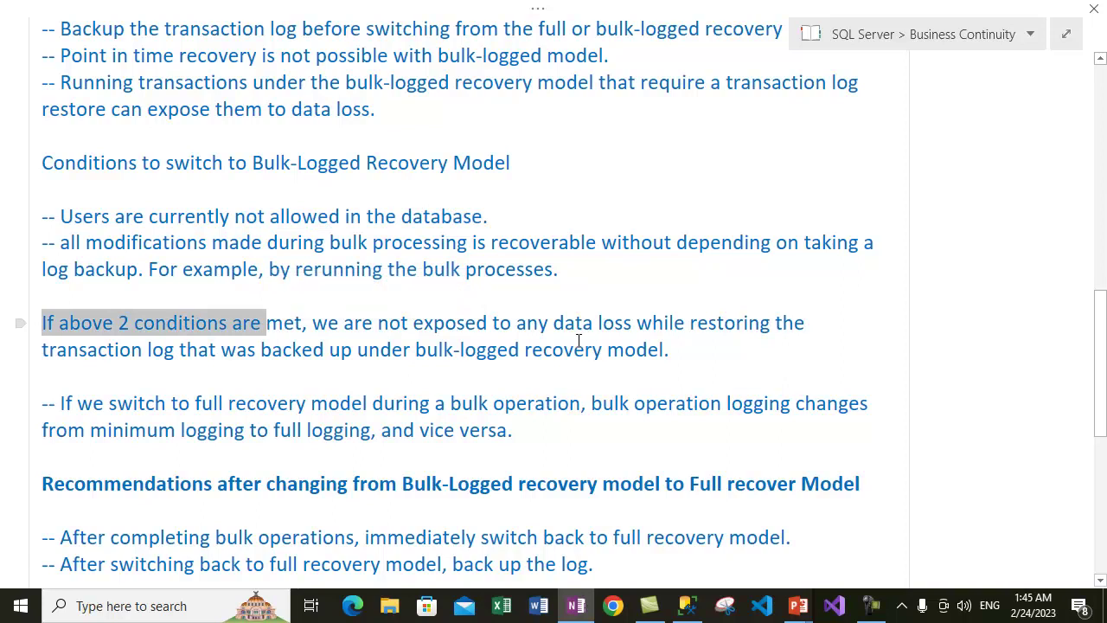
Step: Review the paragraph on avoiding data loss when both conditions for switching to the bulk-logged recovery model are met
drag(447, 325, 777, 327)
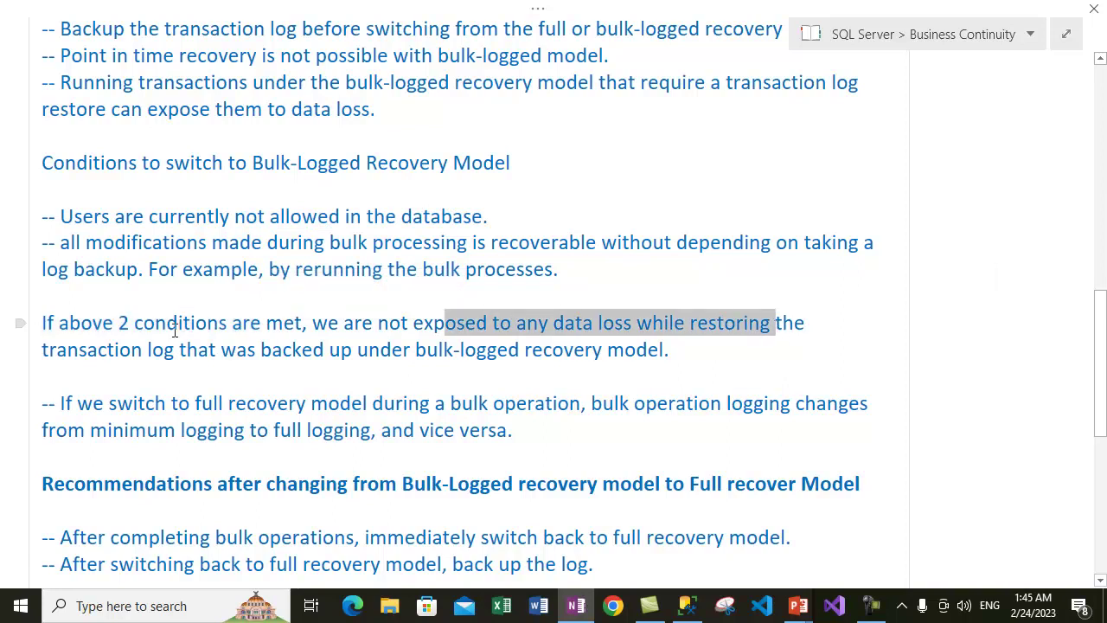
drag(109, 351, 198, 355)
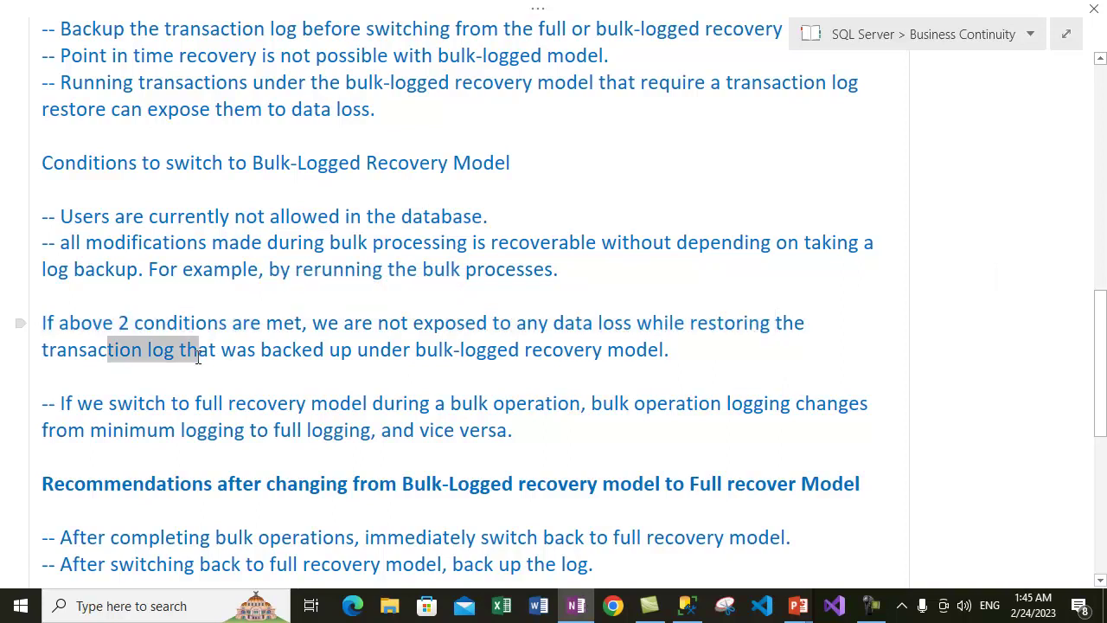
drag(112, 218, 176, 264)
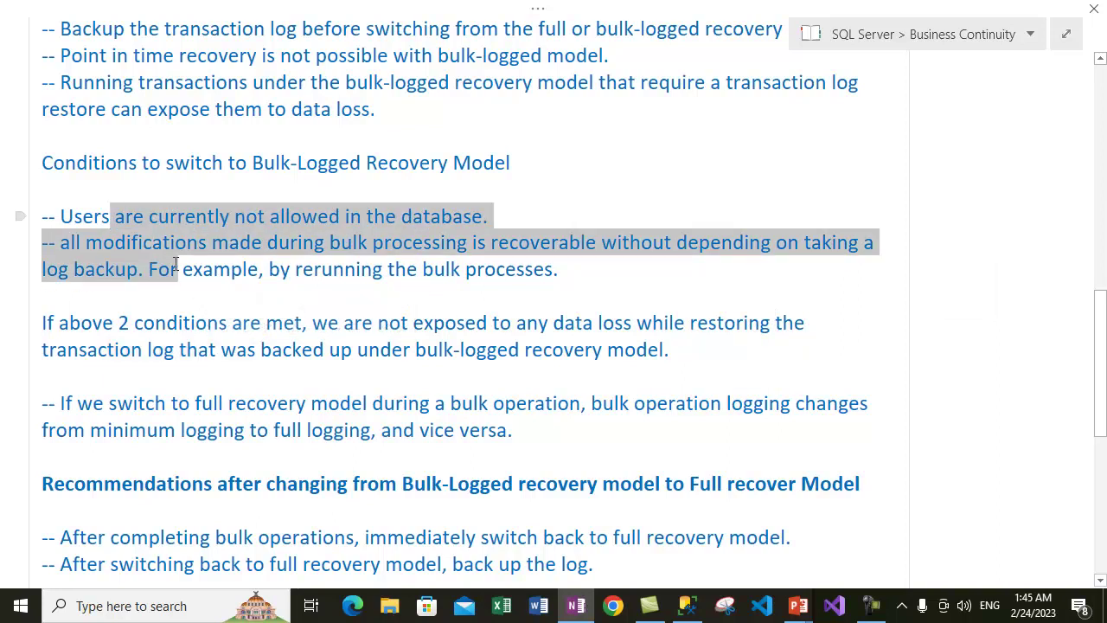
click(180, 327)
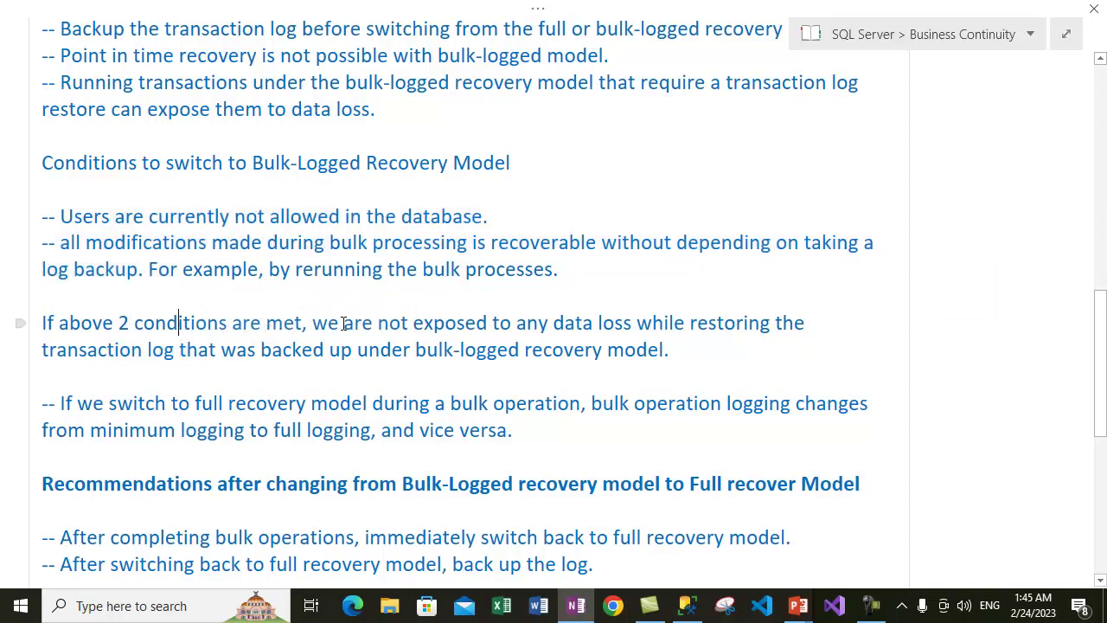
drag(343, 325, 638, 329)
drag(108, 356, 643, 351)
Step: Examine the note on how bulk operation logging changes when switching to the full recovery model during a bulk operation
scroll(535, 364, down, 1)
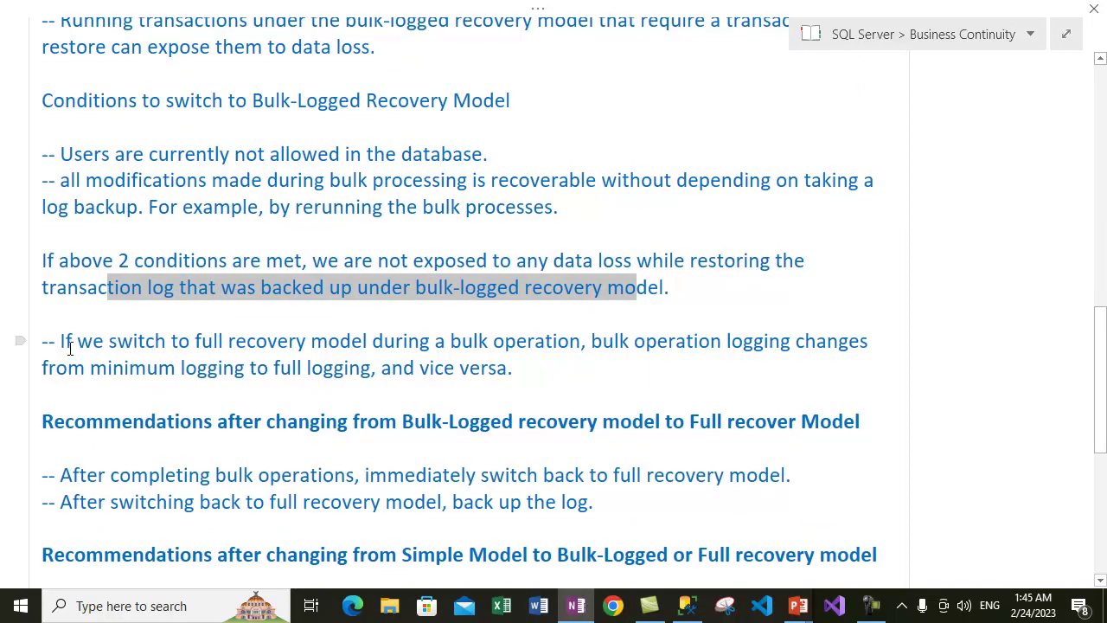
drag(59, 341, 529, 341)
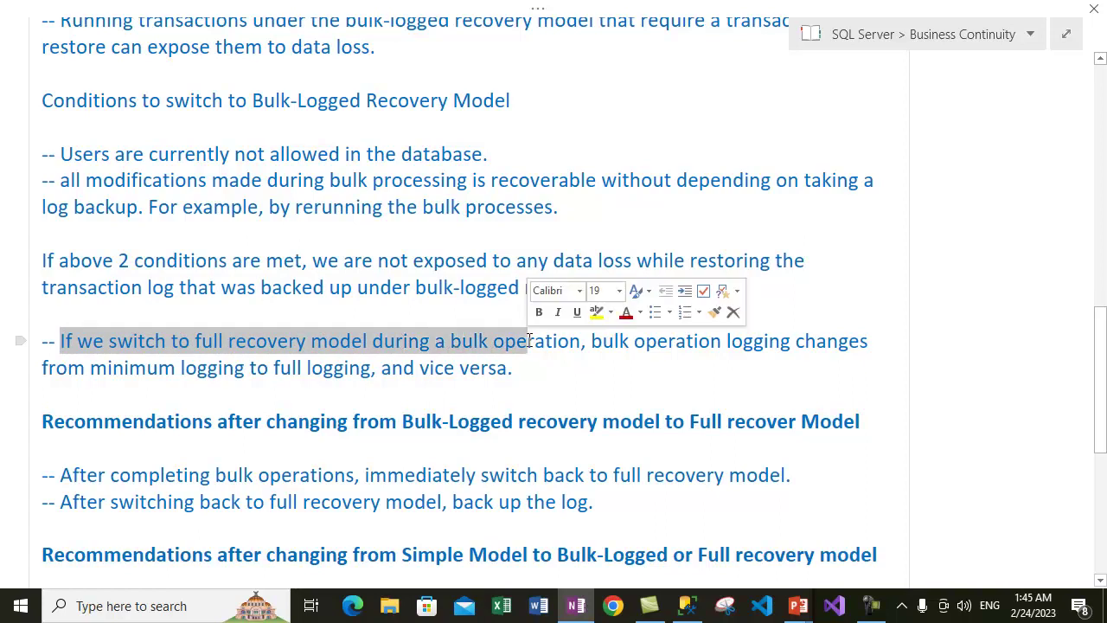
drag(614, 341, 903, 347)
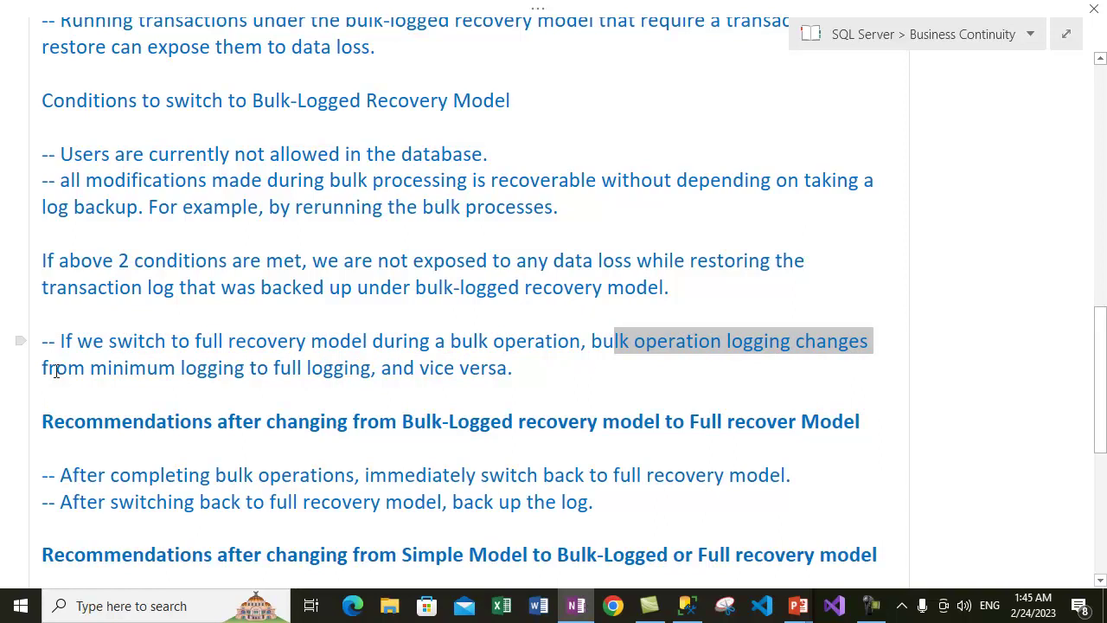
drag(57, 370, 372, 370)
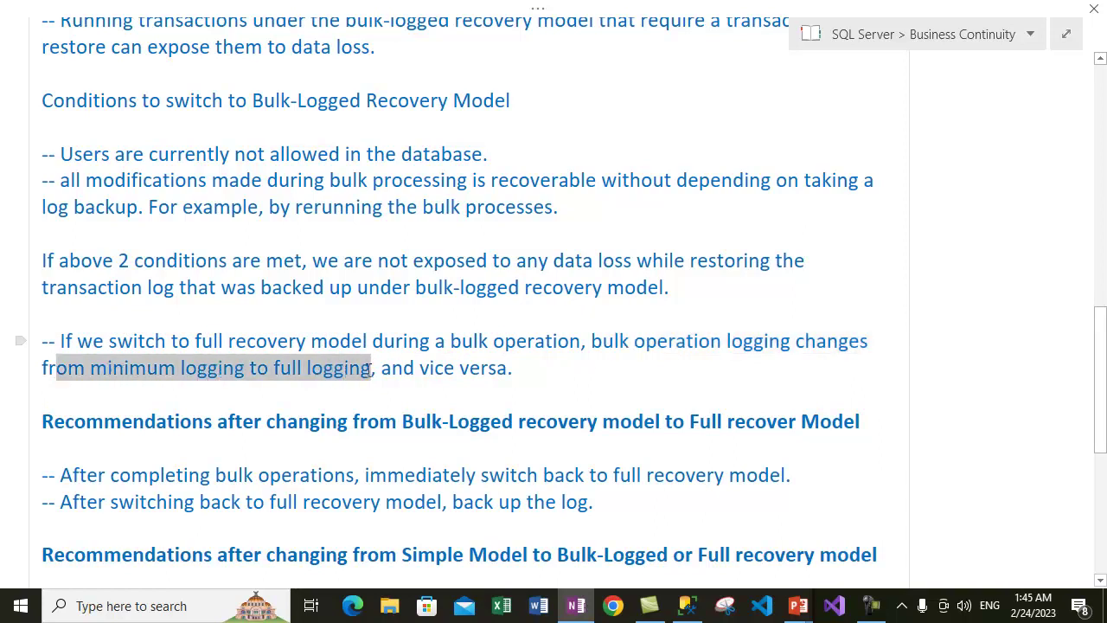
click(235, 342)
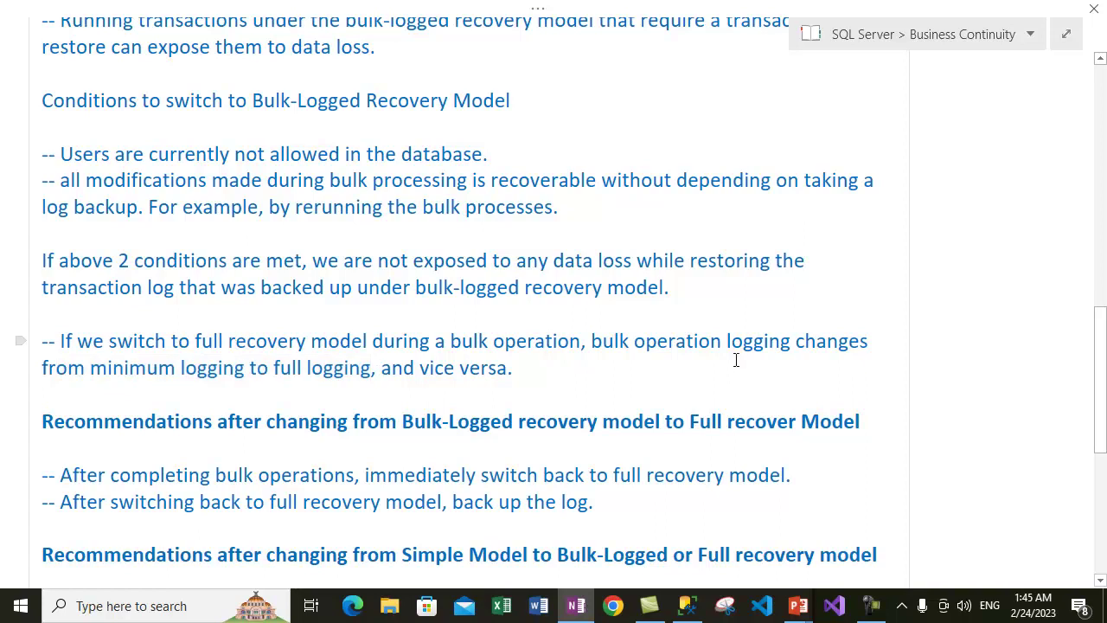
drag(326, 368, 283, 367)
drag(191, 342, 298, 347)
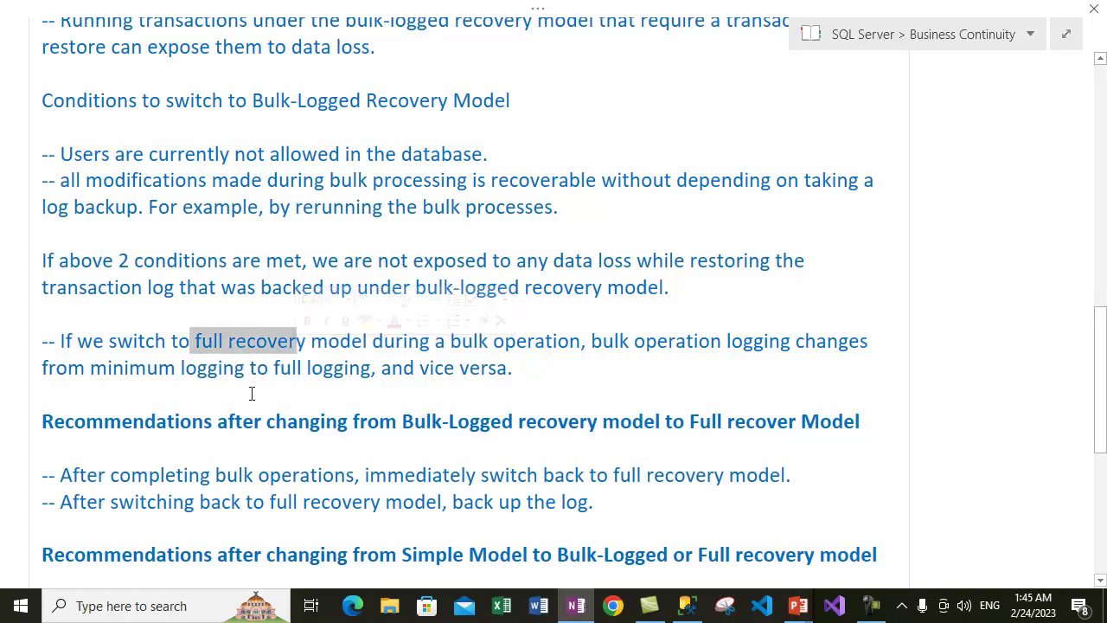
drag(481, 368, 469, 368)
drag(384, 370, 381, 369)
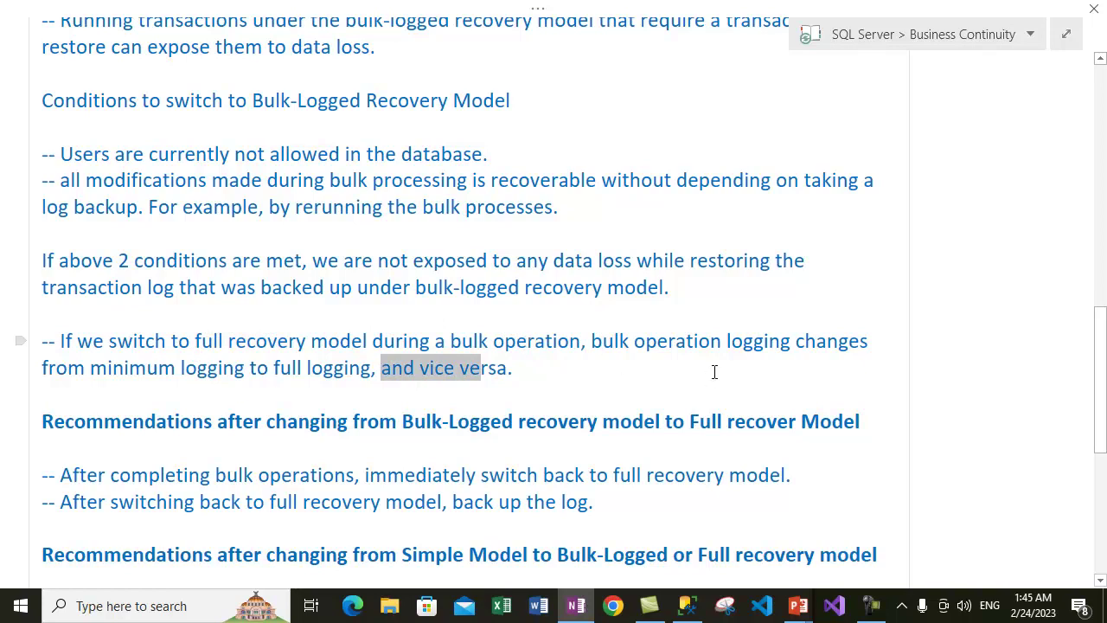
drag(711, 343, 607, 343)
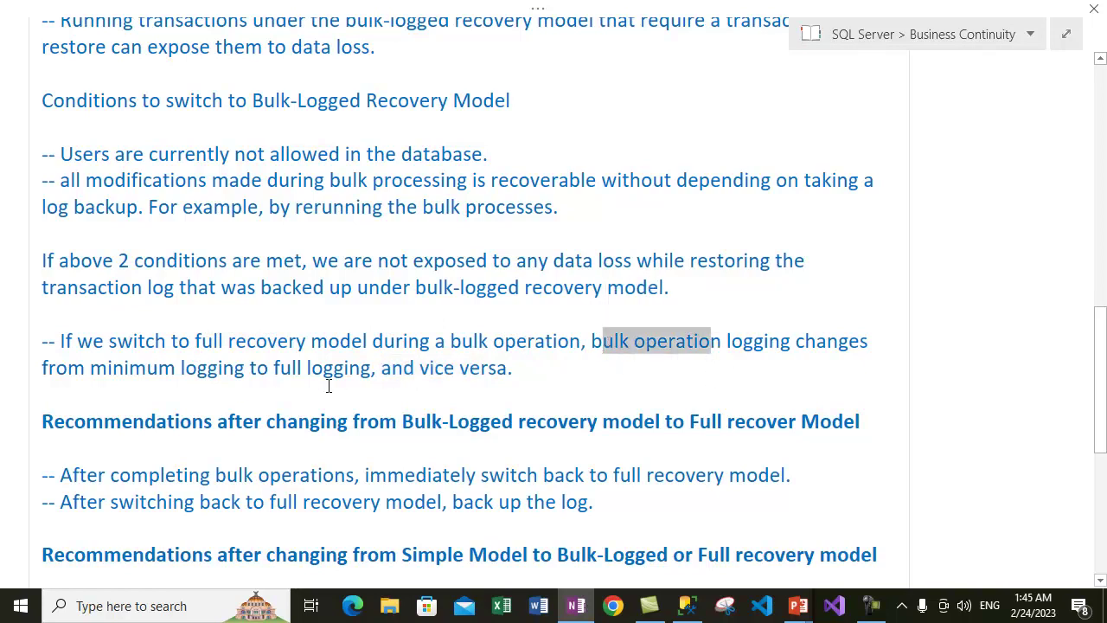
drag(263, 370, 352, 372)
drag(90, 367, 250, 369)
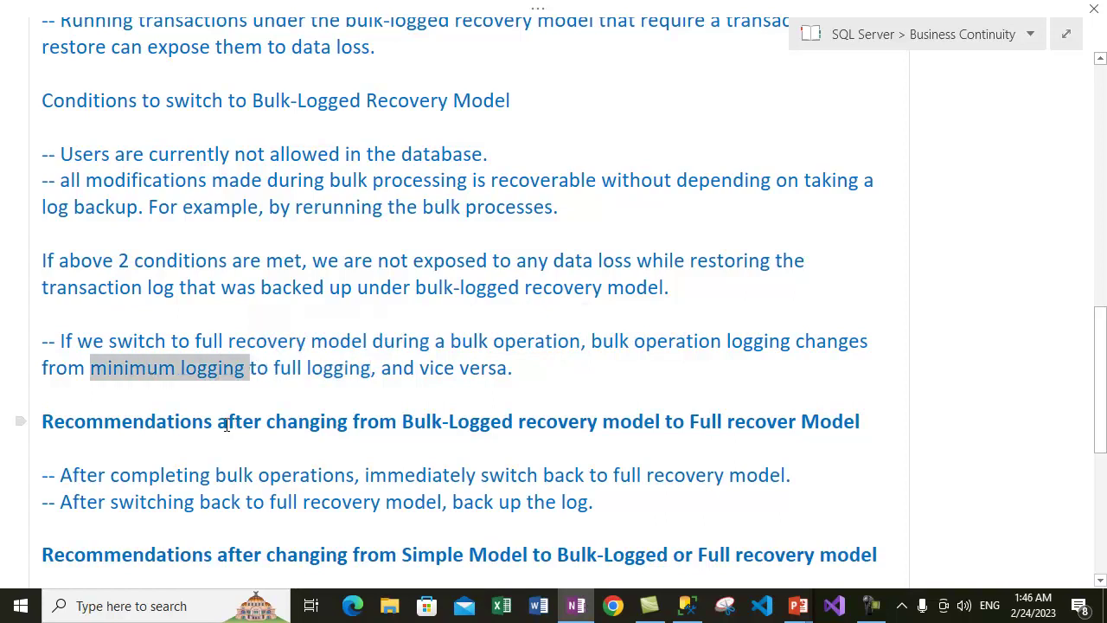
Step: Correct "recover" to "recovery" in the heading about recommendations after changing from Bulk-Logged to Full
scroll(221, 446, down, 3)
scroll(221, 459, down, 2)
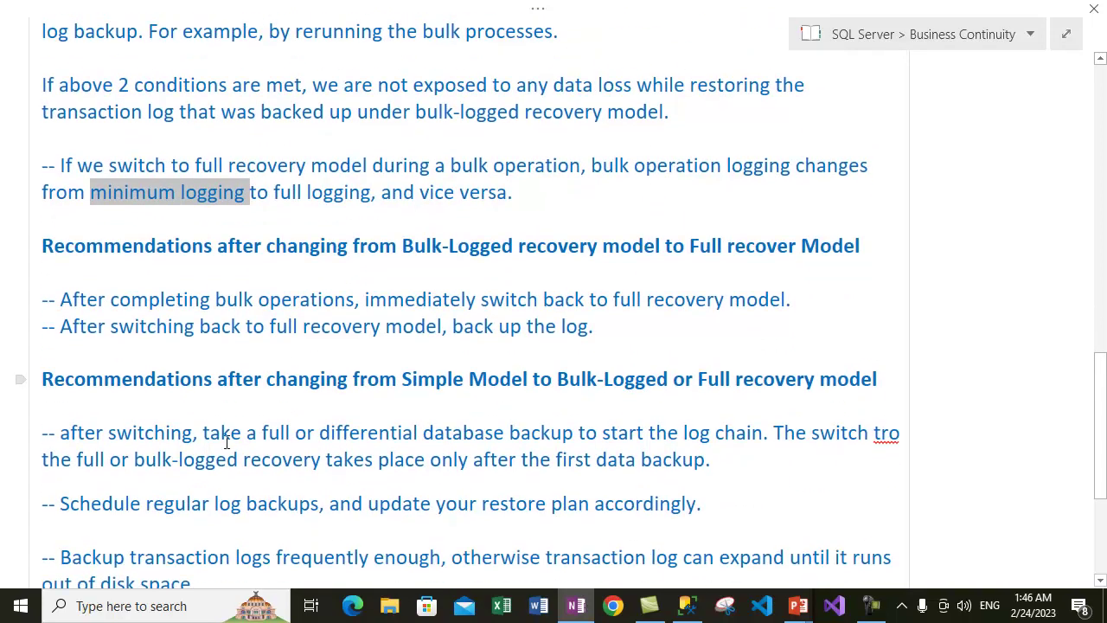
drag(141, 239, 426, 236)
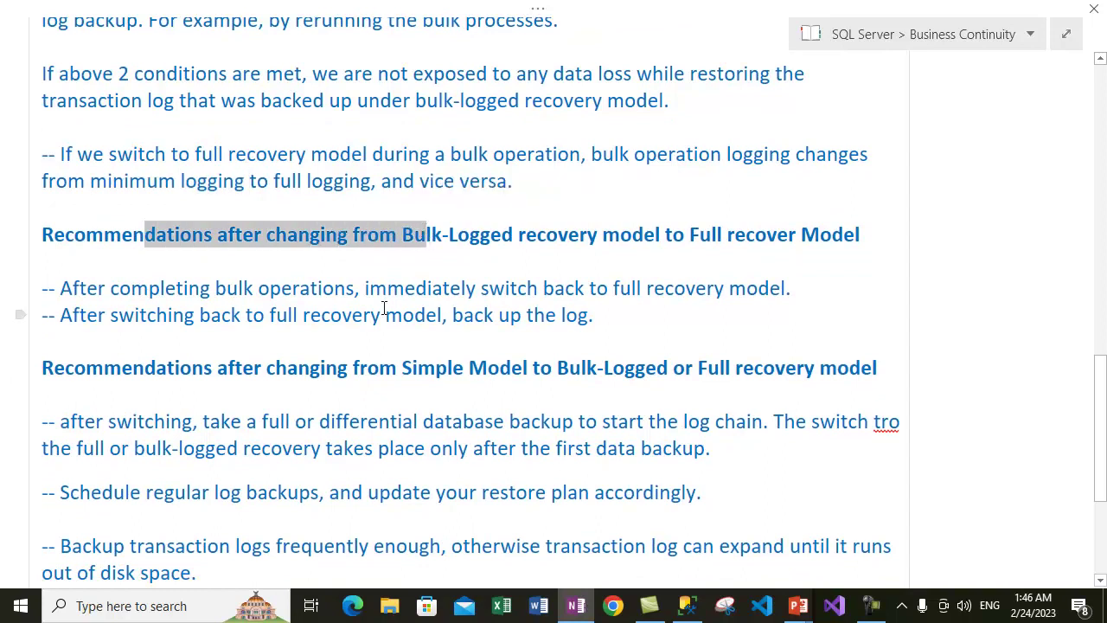
drag(515, 236, 815, 240)
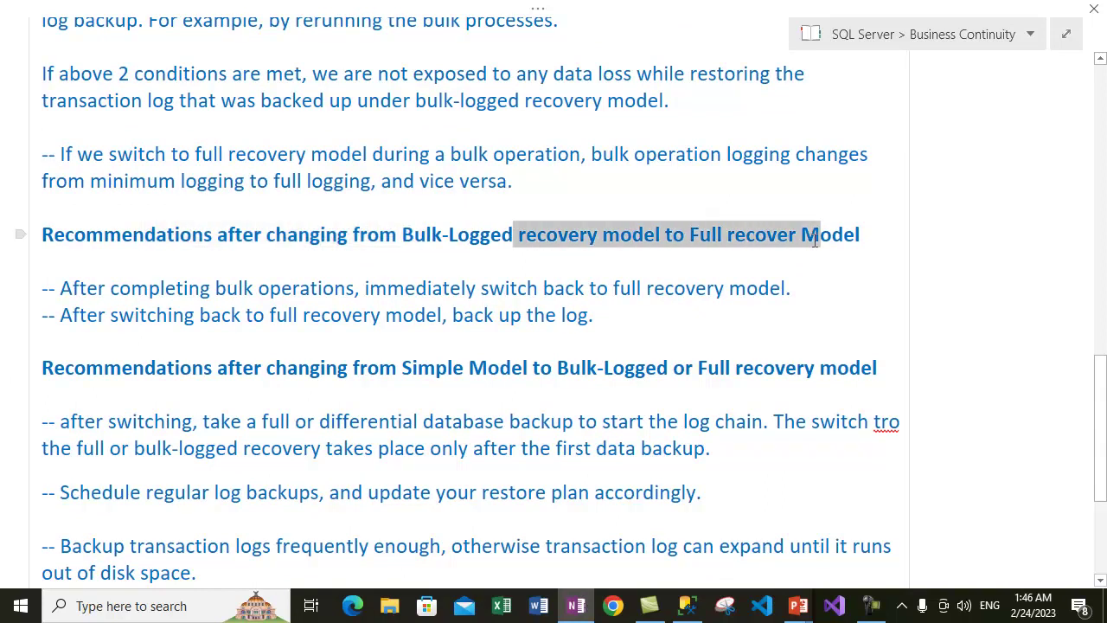
click(796, 239)
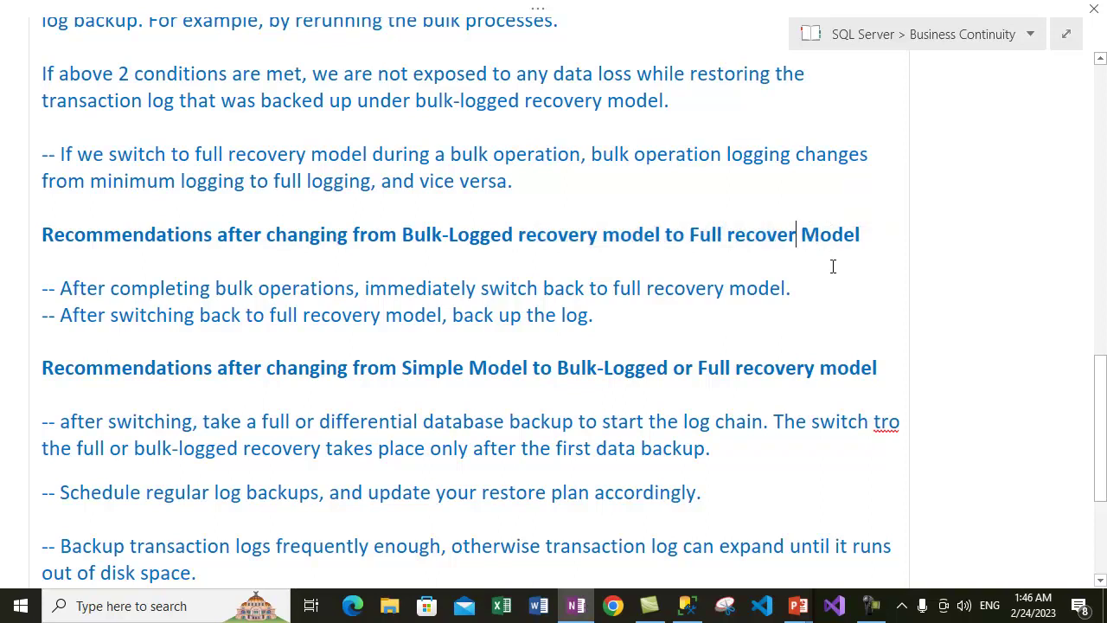
text(y)
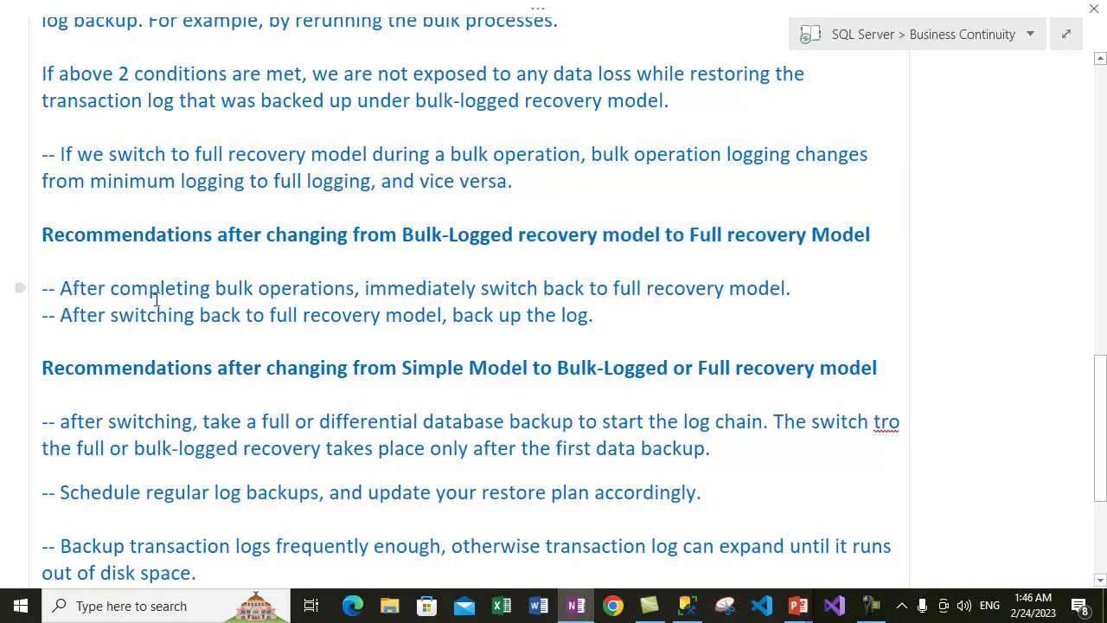
Step: Review the two recommendations on switching back to the full recovery model after bulk operations and backing up the log
drag(90, 289, 303, 292)
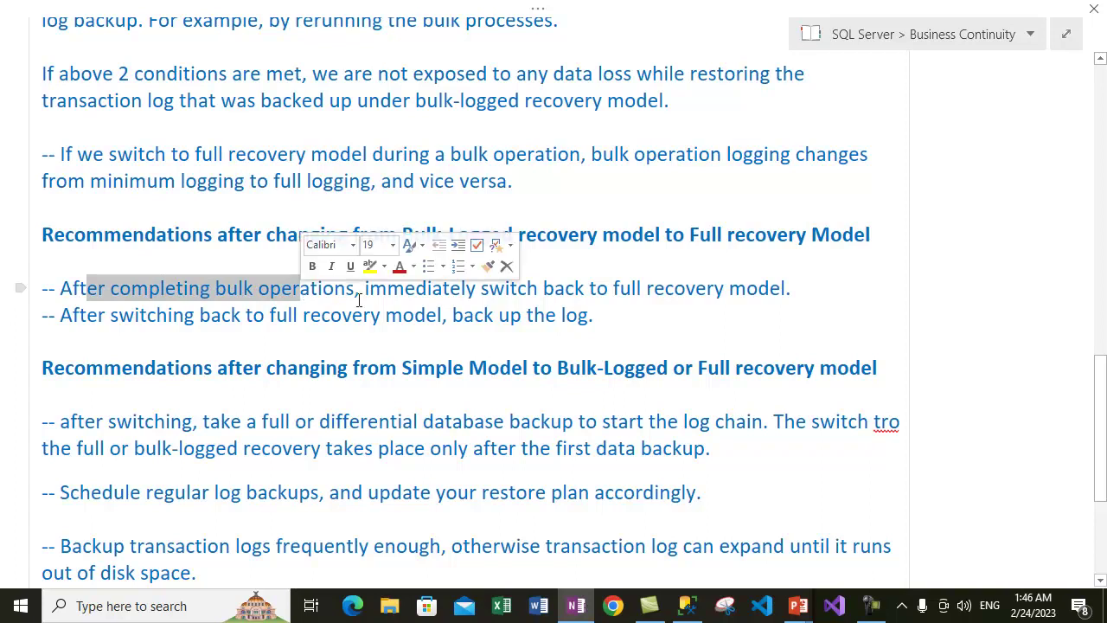
drag(354, 288, 149, 288)
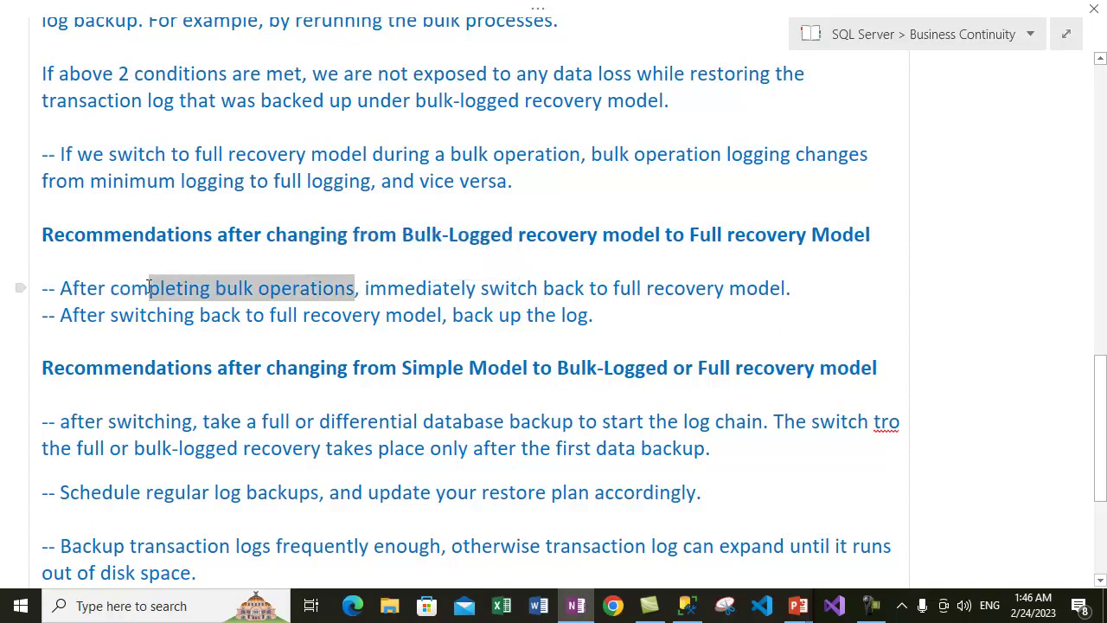
drag(427, 288, 776, 288)
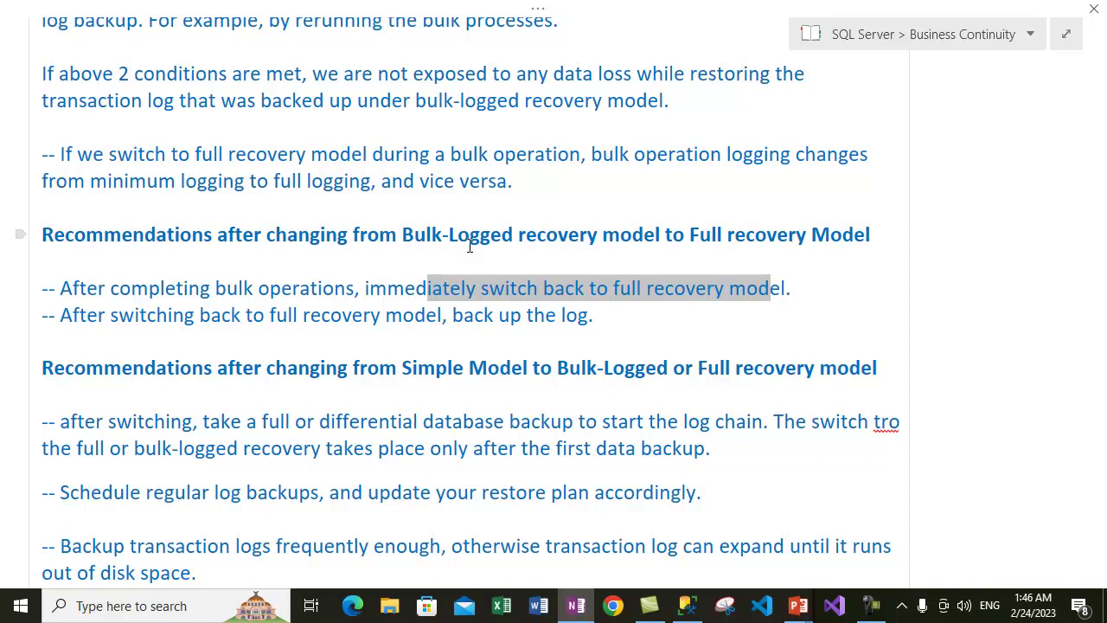
click(420, 294)
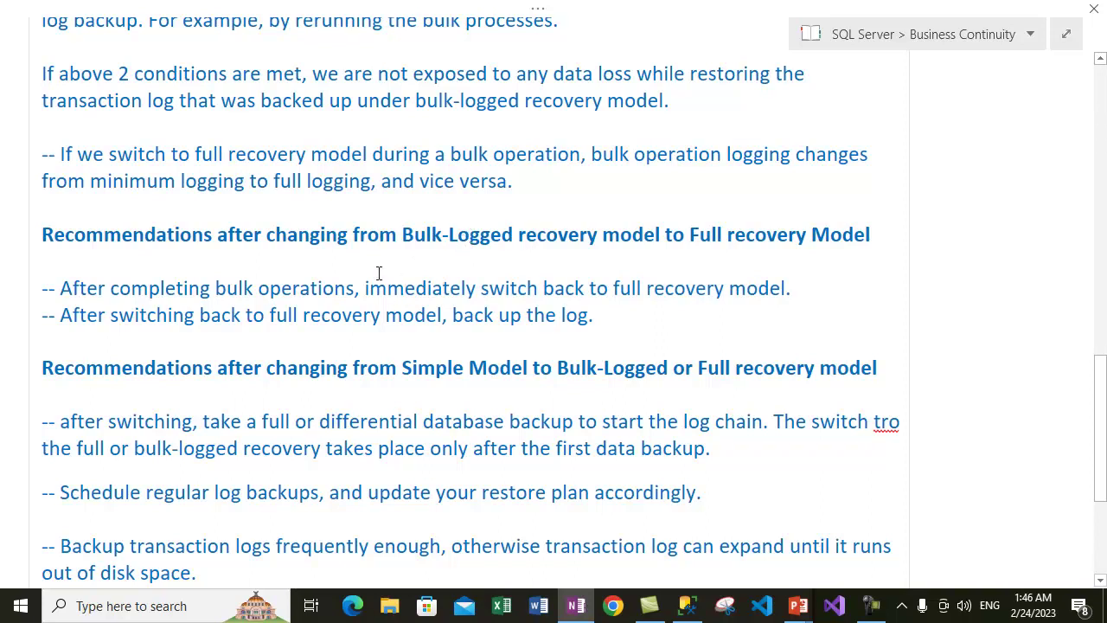
drag(382, 290, 592, 291)
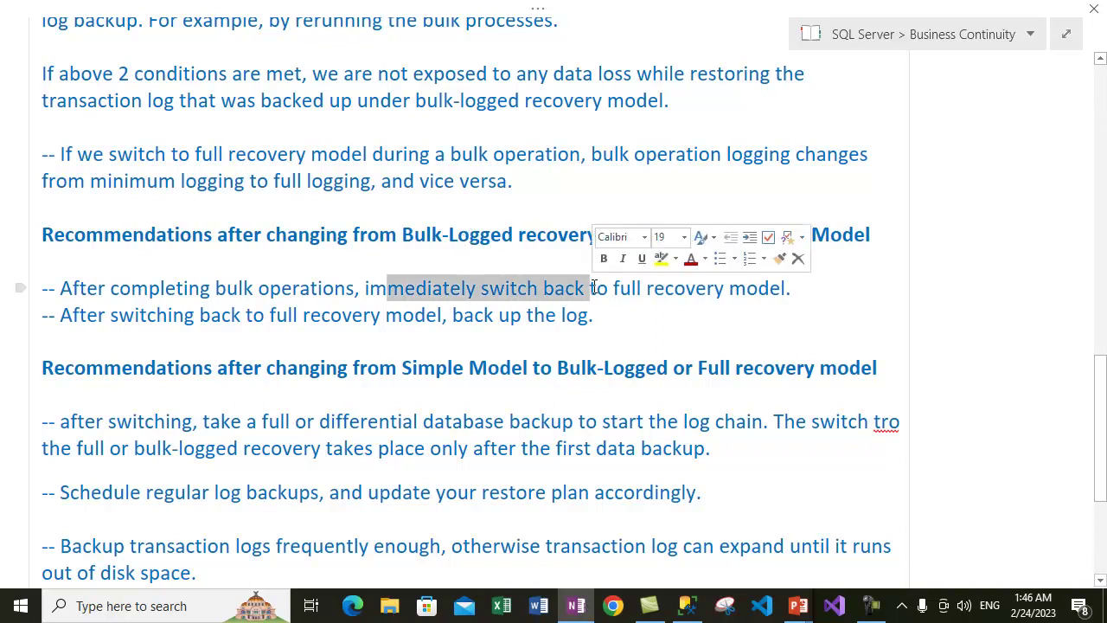
click(364, 306)
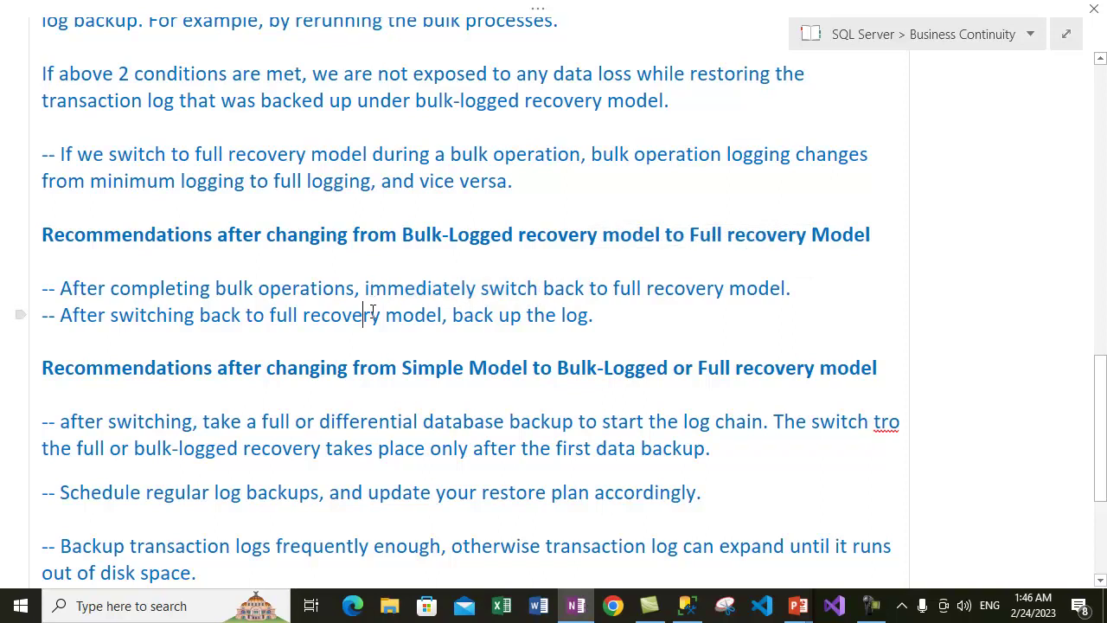
drag(83, 319, 365, 319)
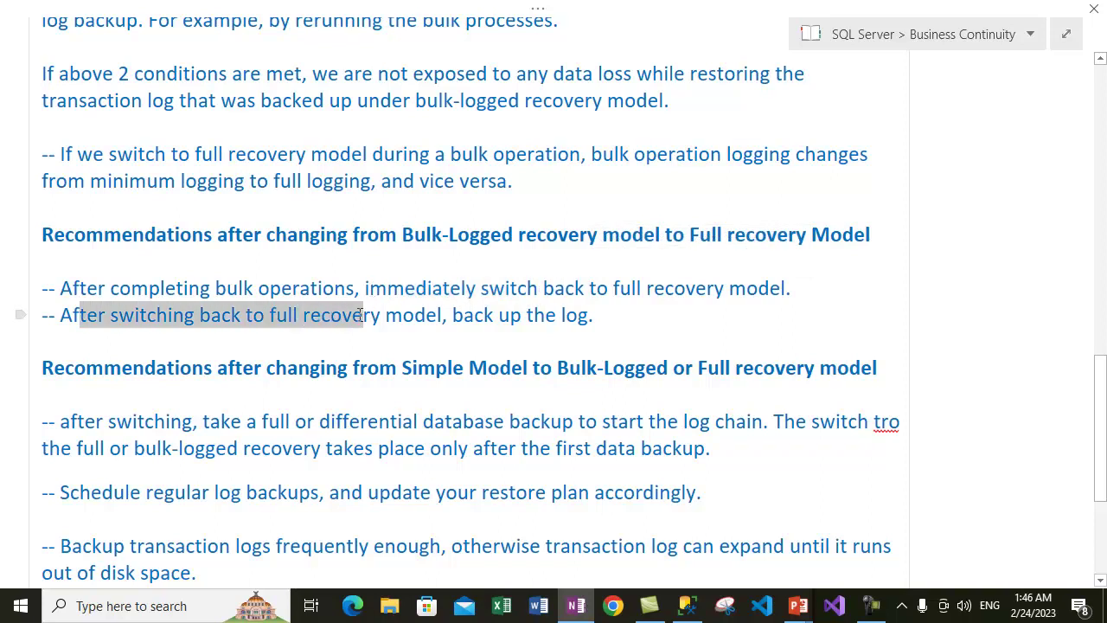
scroll(311, 349, down, 1)
scroll(311, 349, down, 1)
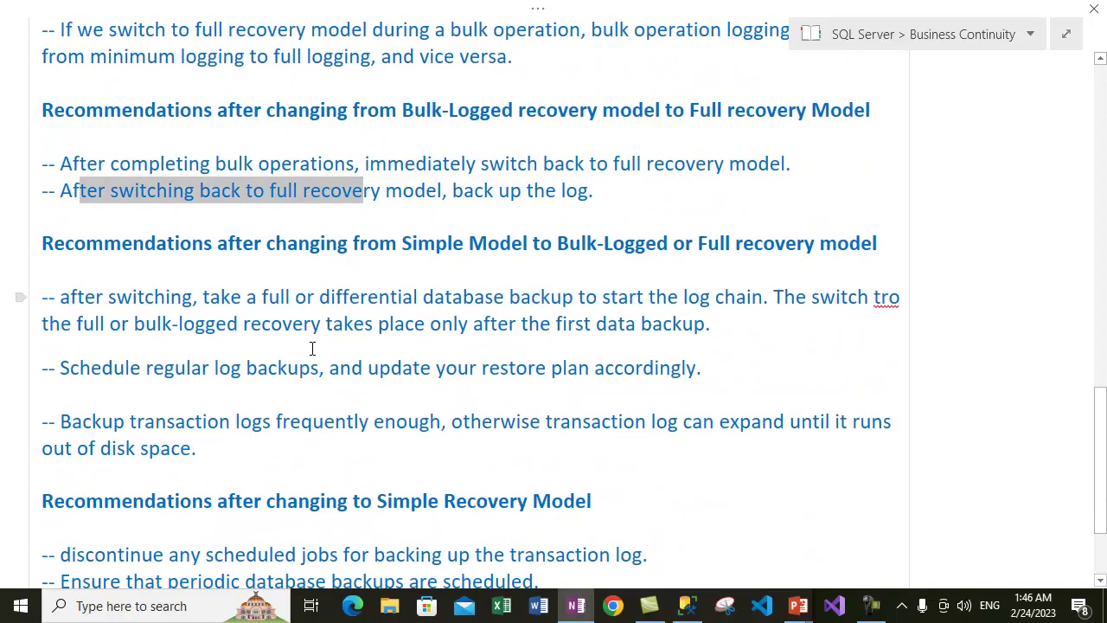
drag(451, 190, 570, 191)
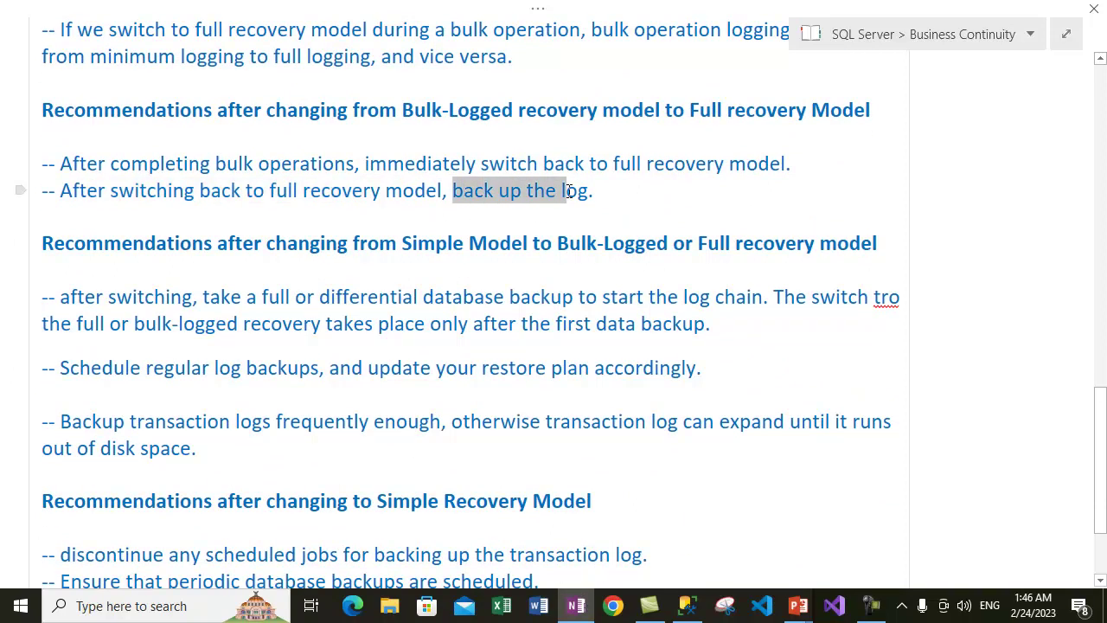
Step: Read the heading on changing from Simple to Bulk-Logged or Full and its advice on starting the log chain
drag(104, 243, 156, 243)
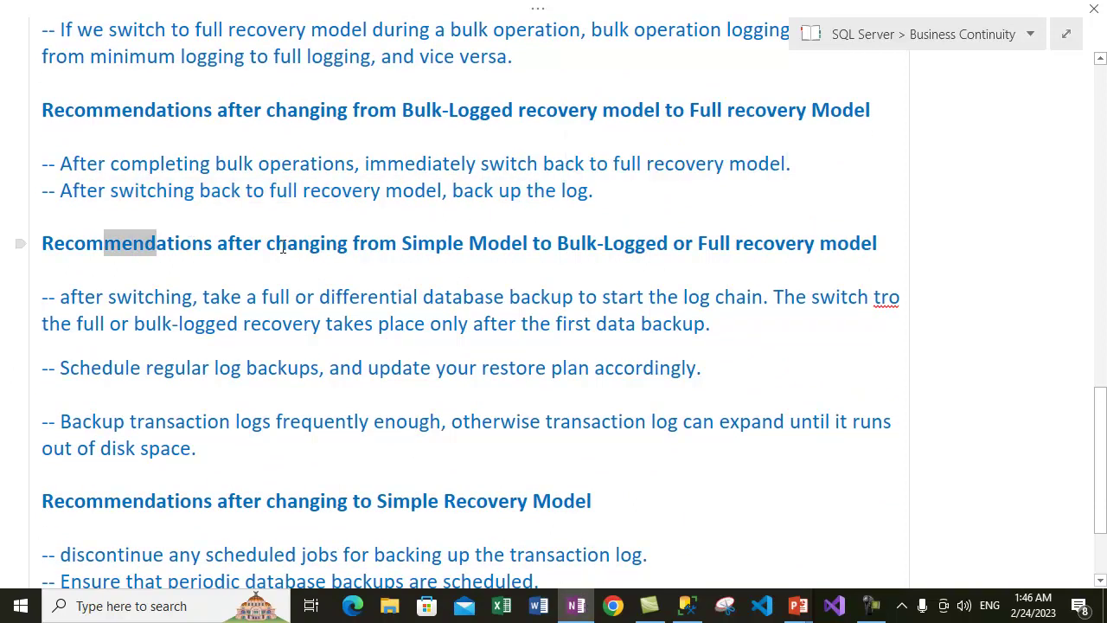
drag(283, 248, 449, 244)
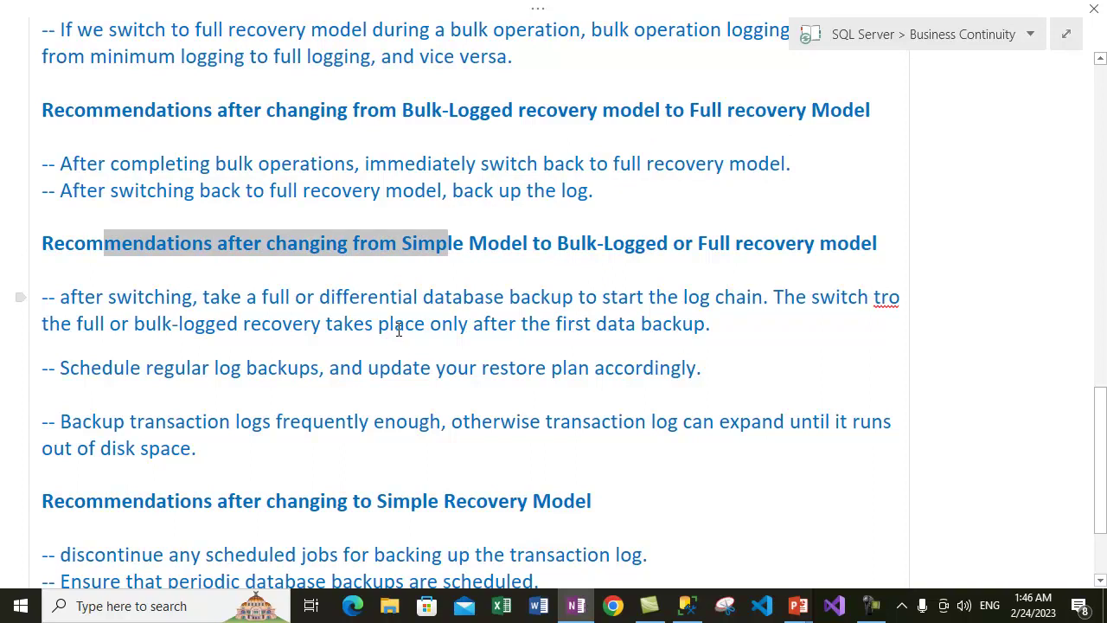
drag(524, 244, 844, 243)
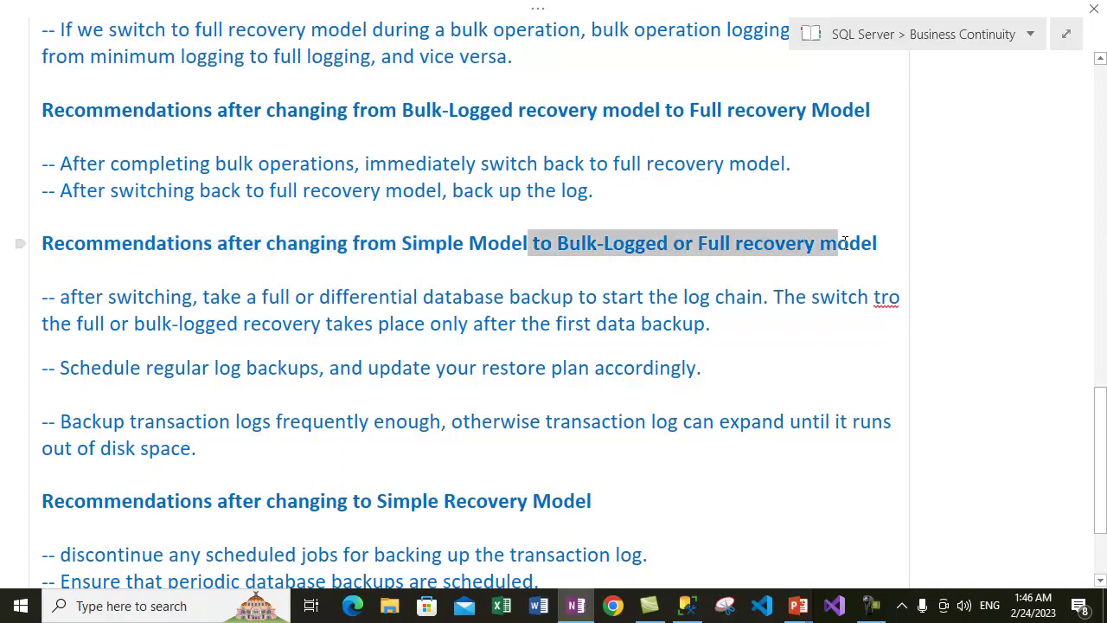
drag(84, 296, 223, 297)
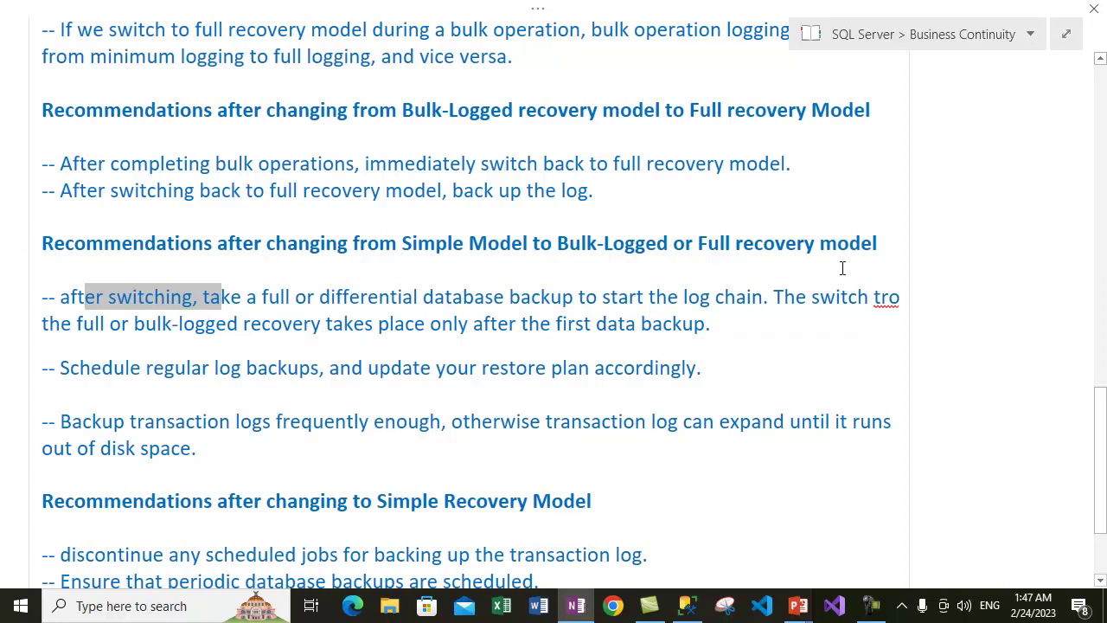
click(334, 323)
drag(265, 297, 761, 296)
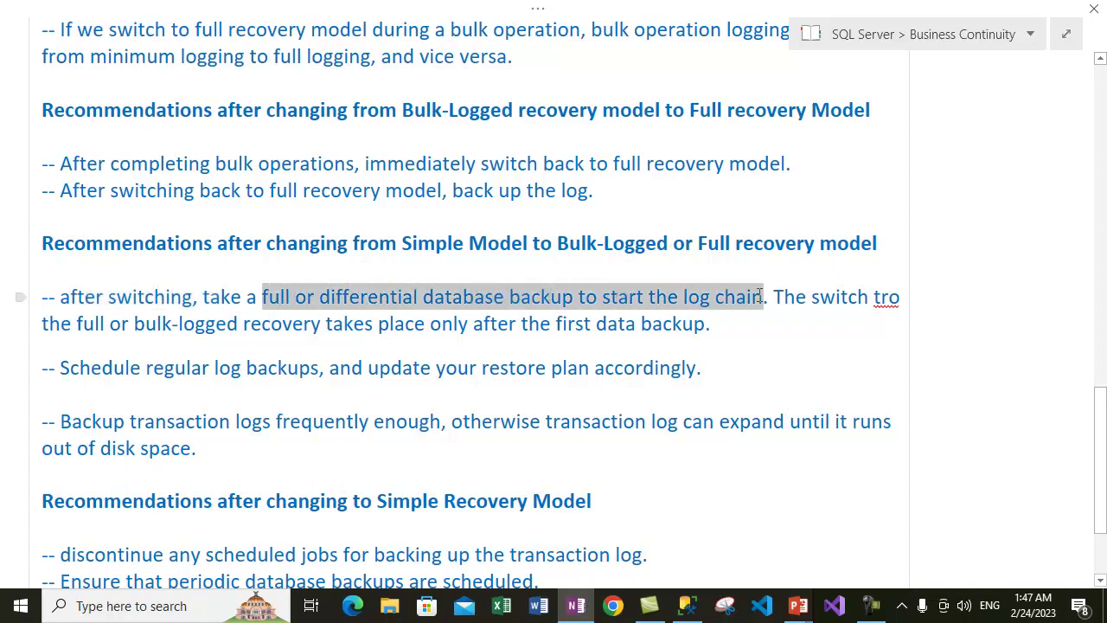
Step: Correct the misspelled "tro" to "to" in the recommendation about taking a full or differential backup after switching
click(919, 301)
key(Left)
key(BackSpace)
Step: Reread when the switch to full or bulk-logged recovery takes place and which database backup starts the log chain
drag(129, 323, 694, 323)
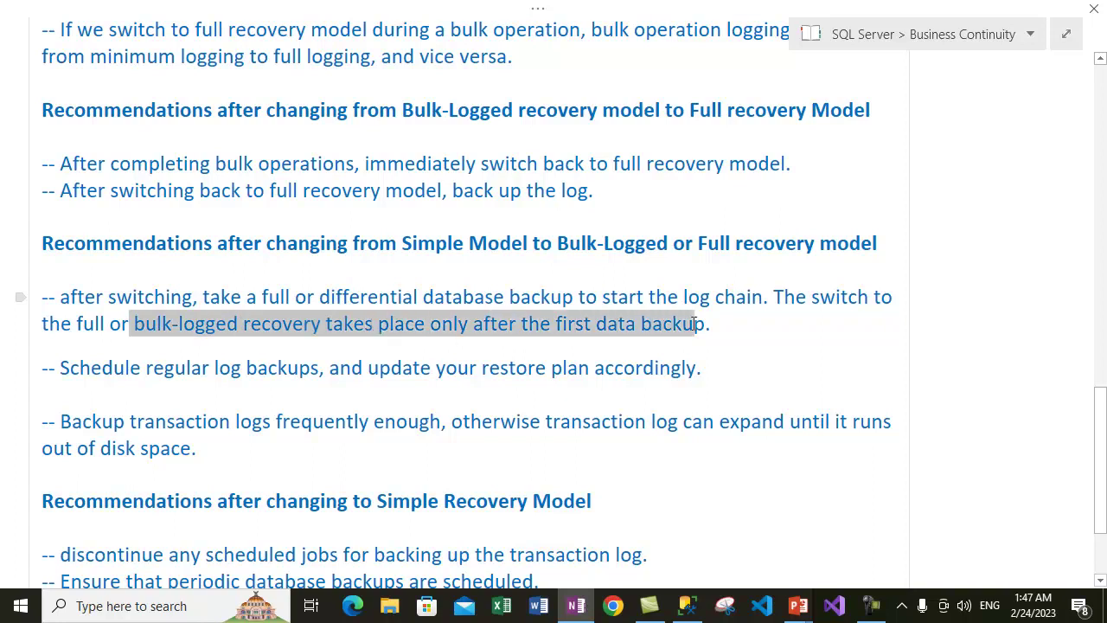
click(570, 294)
drag(390, 296, 667, 296)
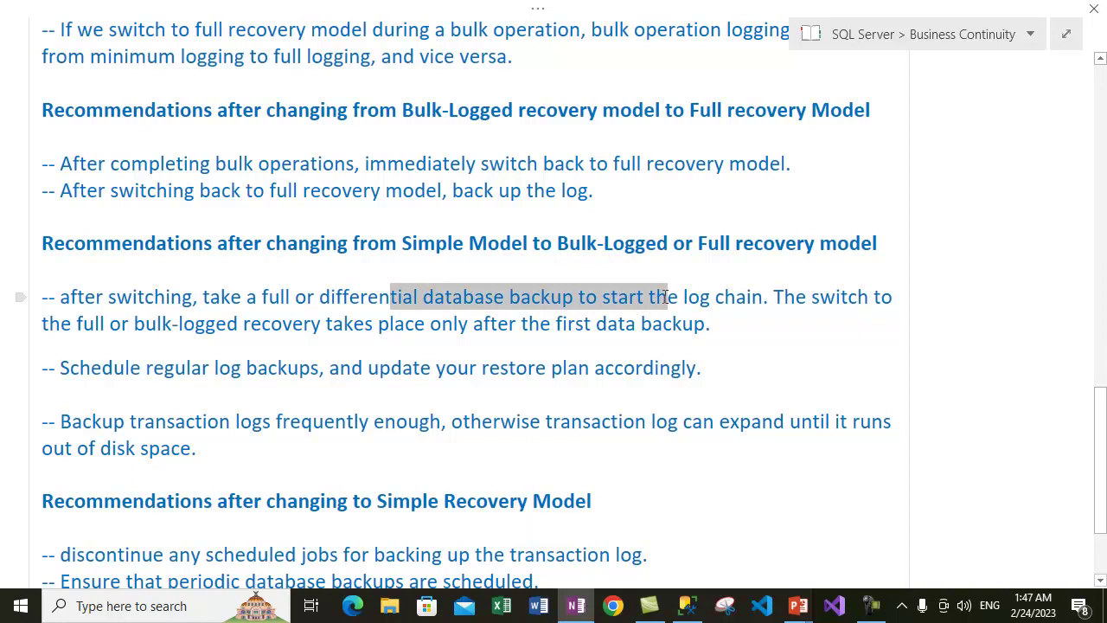
click(462, 299)
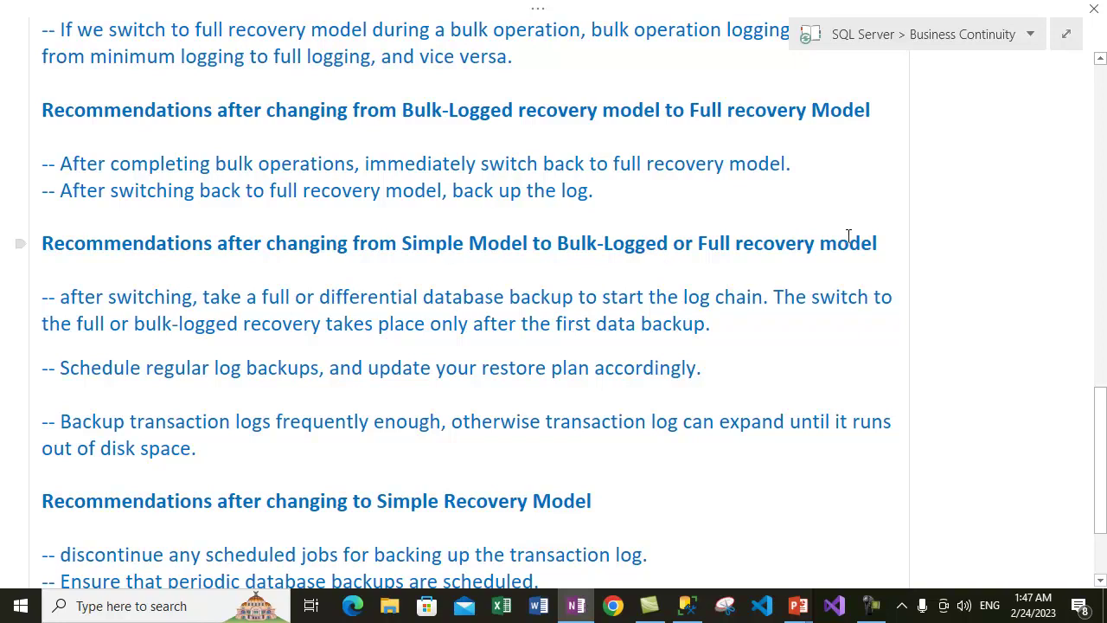
Step: Review the recommendation on scheduling regular log backups and updating the restore plan after changing from the Simple model
click(502, 342)
drag(525, 298, 434, 298)
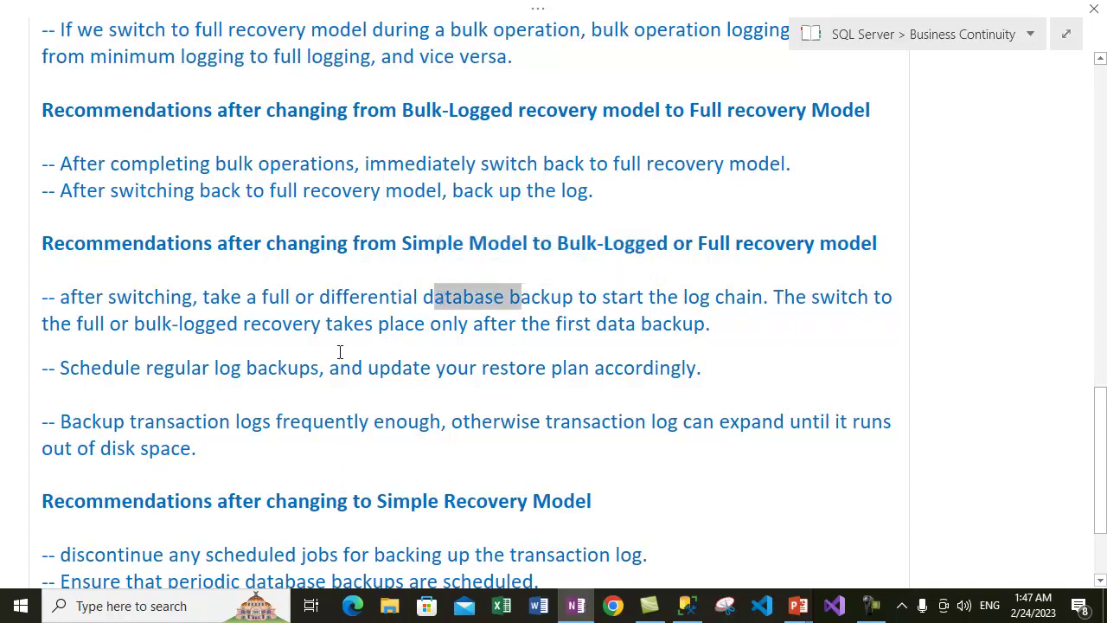
click(210, 350)
scroll(173, 368, down, 1)
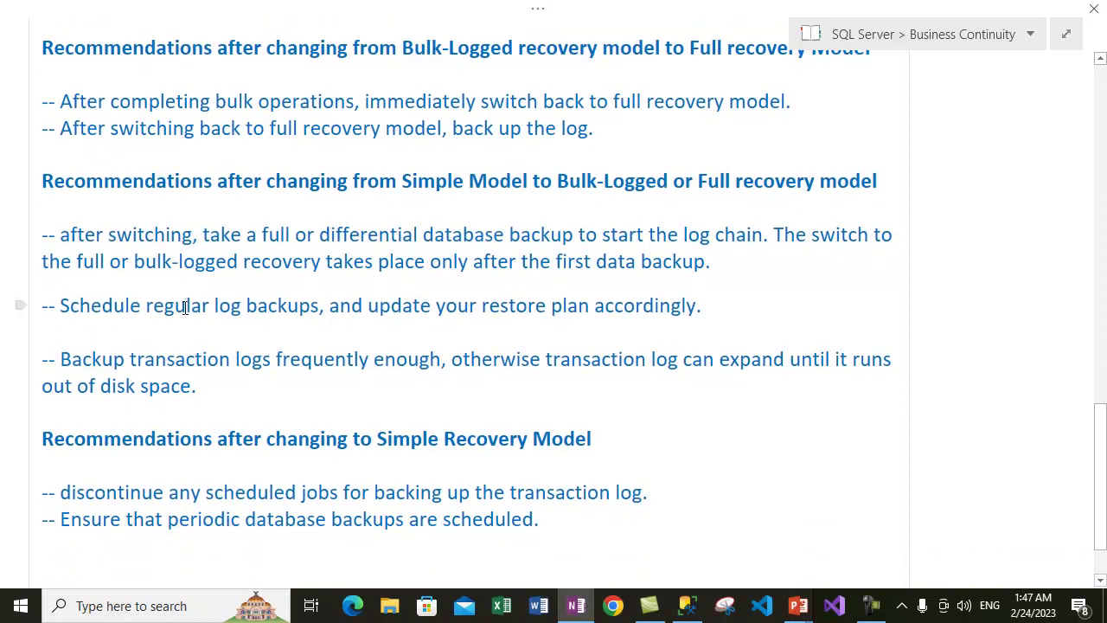
drag(69, 307, 328, 307)
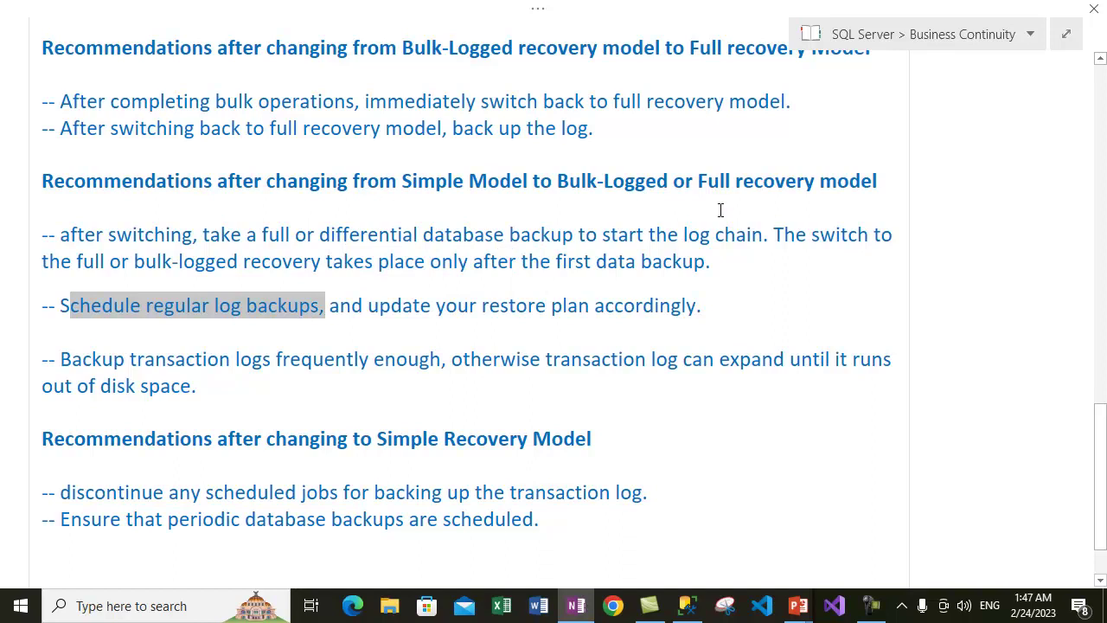
click(108, 307)
drag(104, 307, 290, 307)
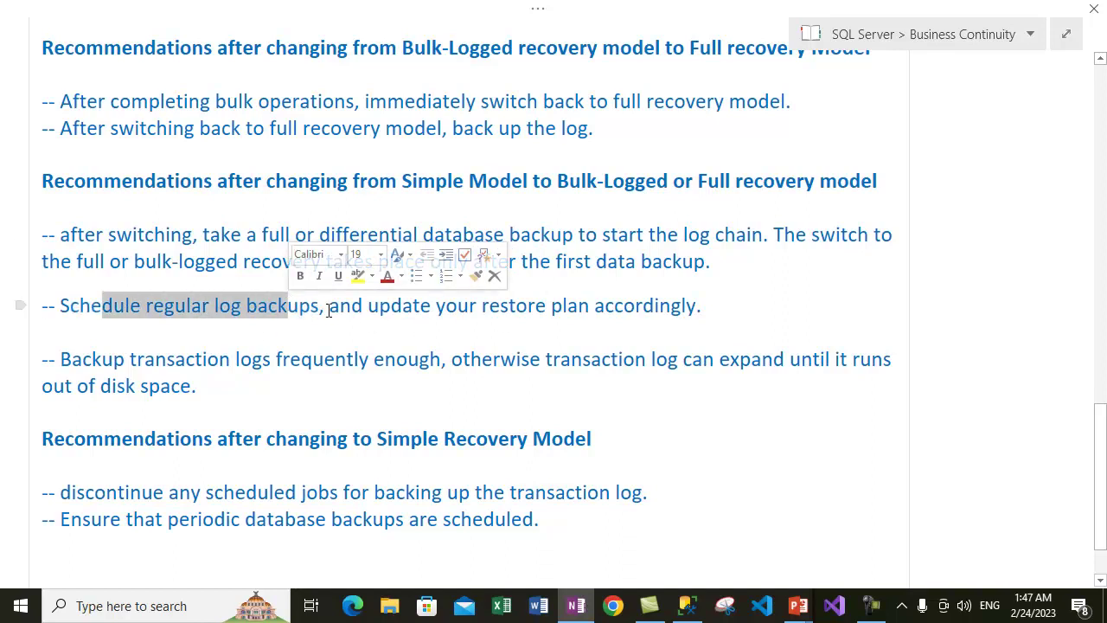
drag(342, 185, 520, 182)
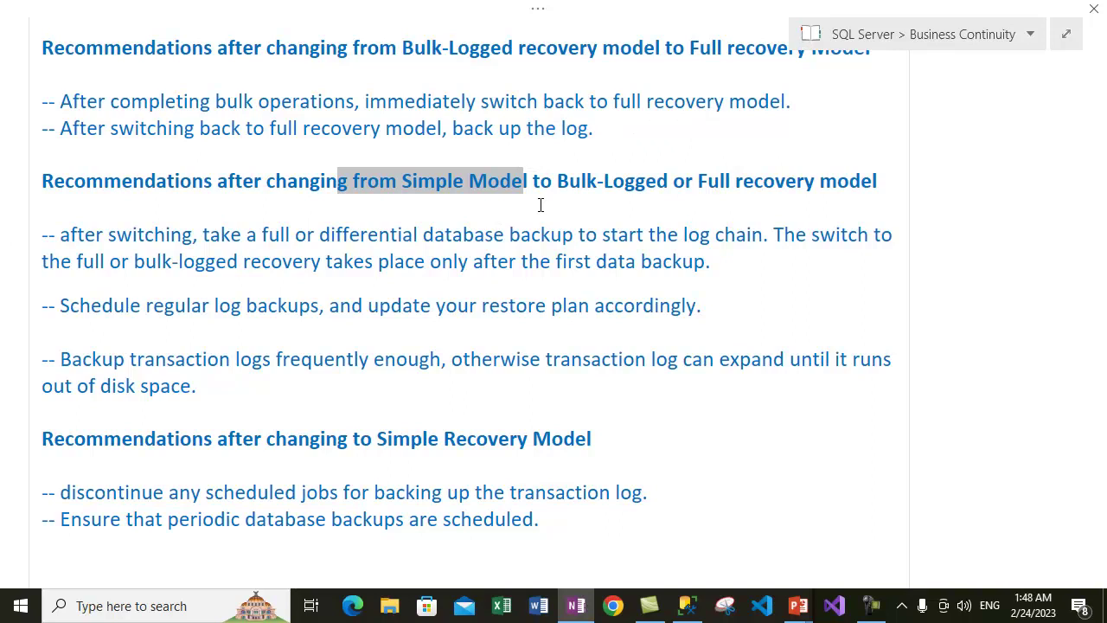
click(351, 305)
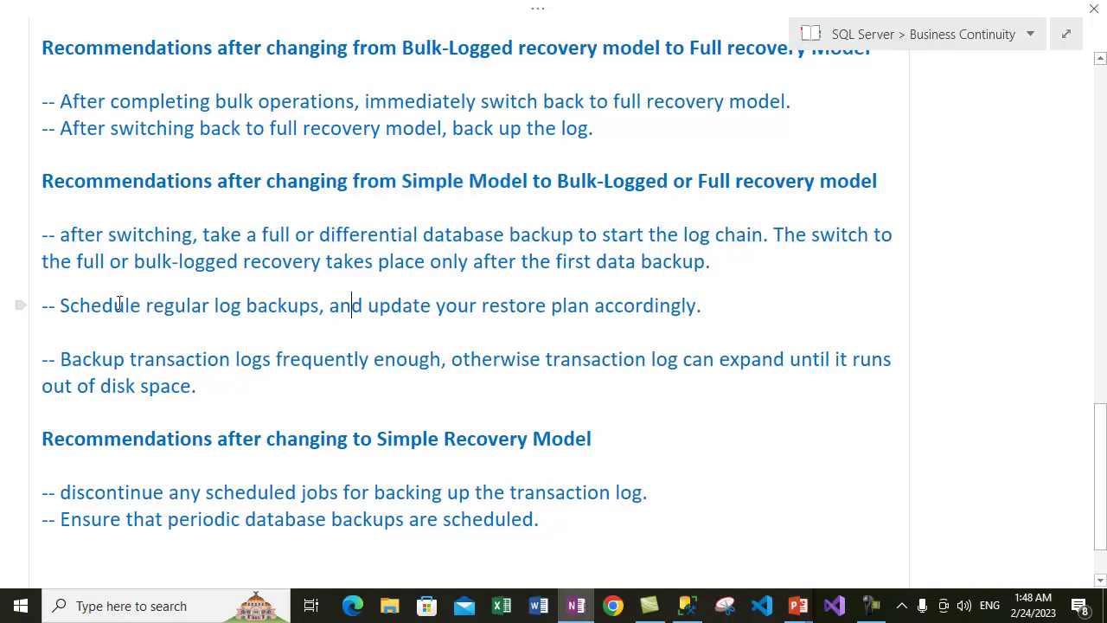
drag(119, 305, 375, 308)
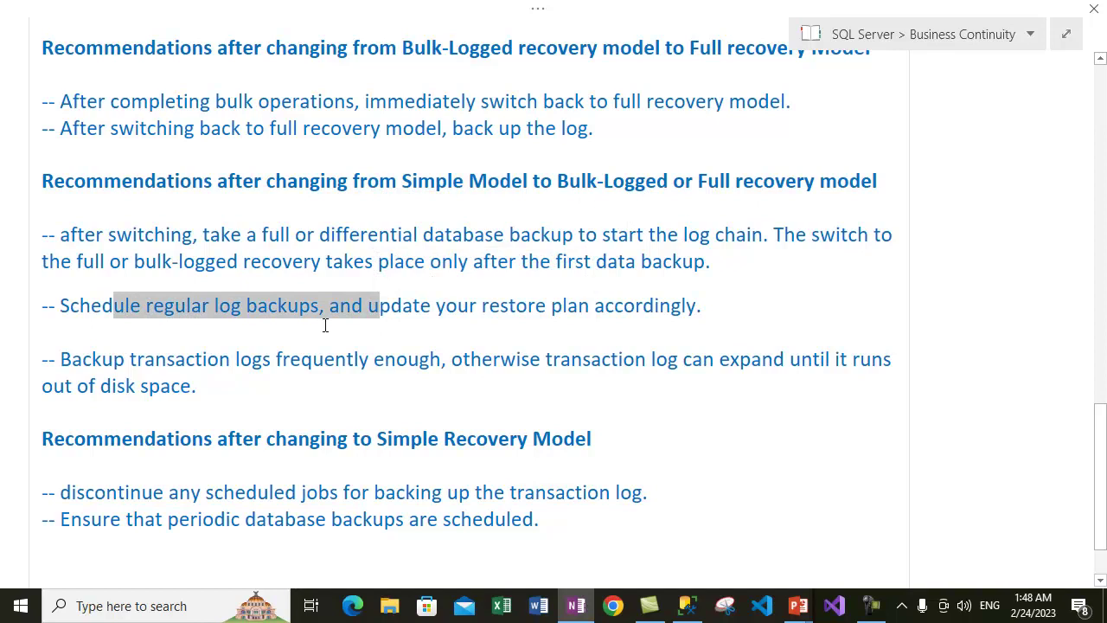
click(236, 308)
drag(187, 308, 671, 308)
click(352, 308)
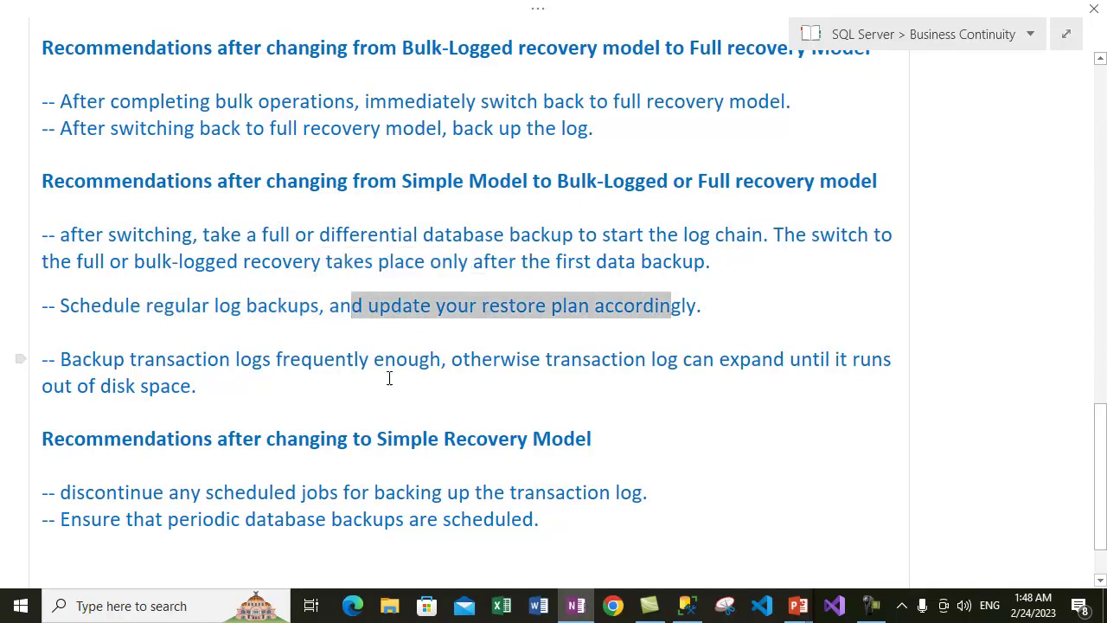
Step: Read the advice on backing up transaction logs frequently and the disk space risk of neglecting it
scroll(389, 378, down, 1)
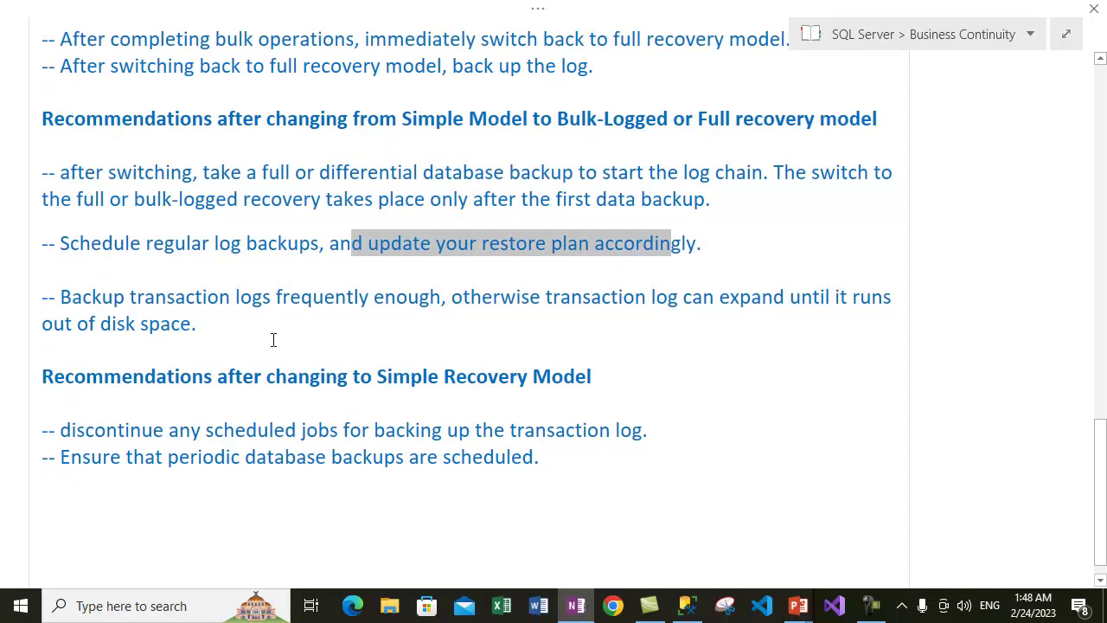
drag(72, 302, 383, 303)
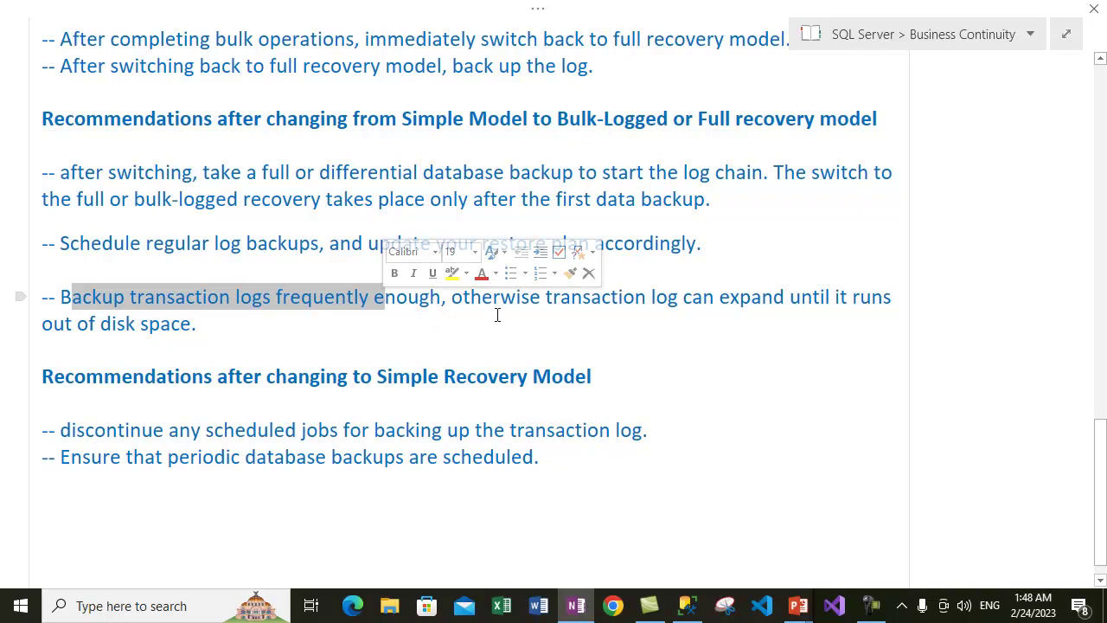
drag(463, 299, 885, 319)
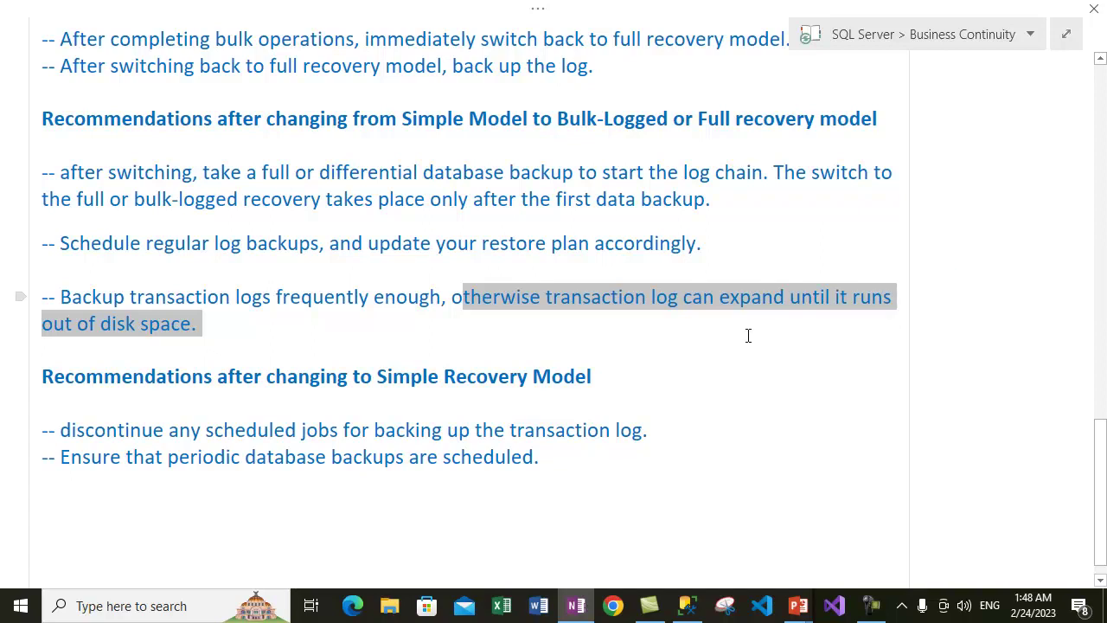
click(523, 307)
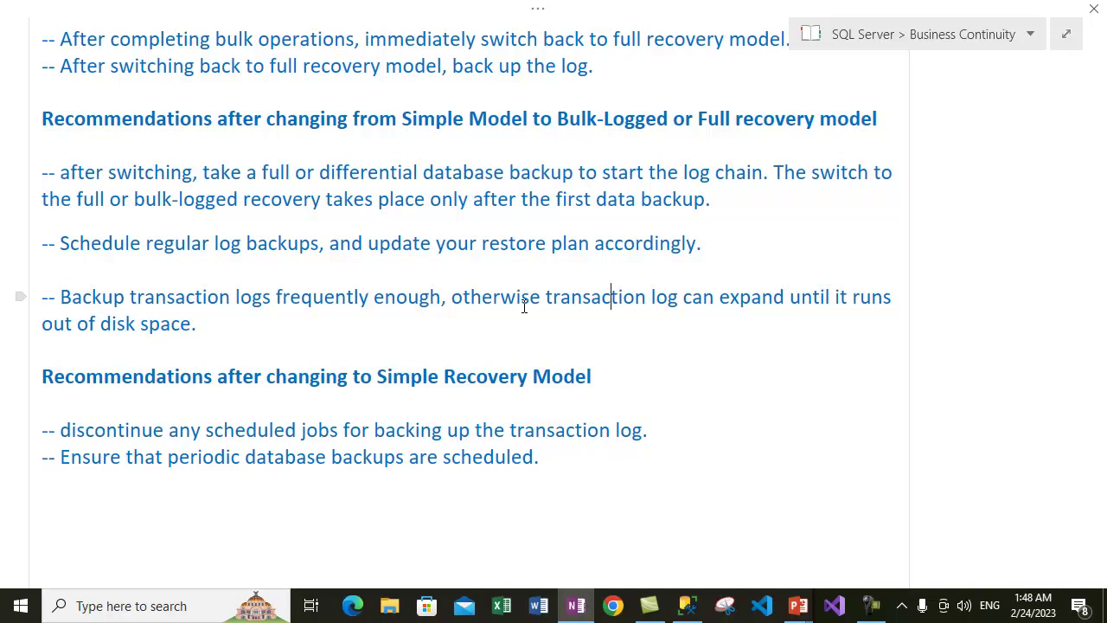
drag(130, 303, 313, 303)
click(540, 306)
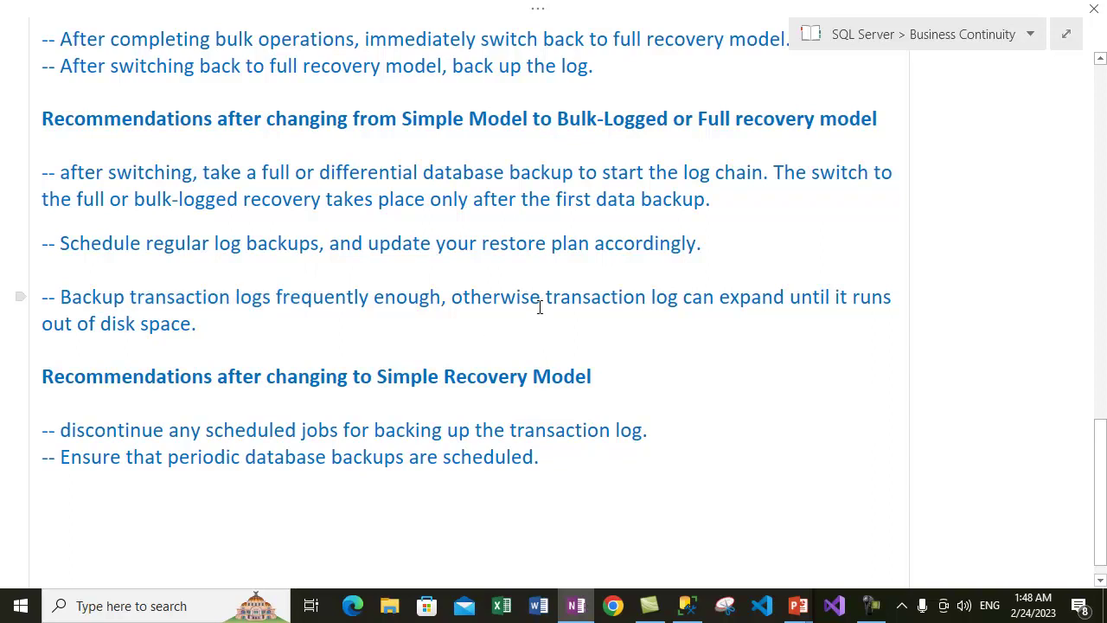
drag(481, 299, 742, 300)
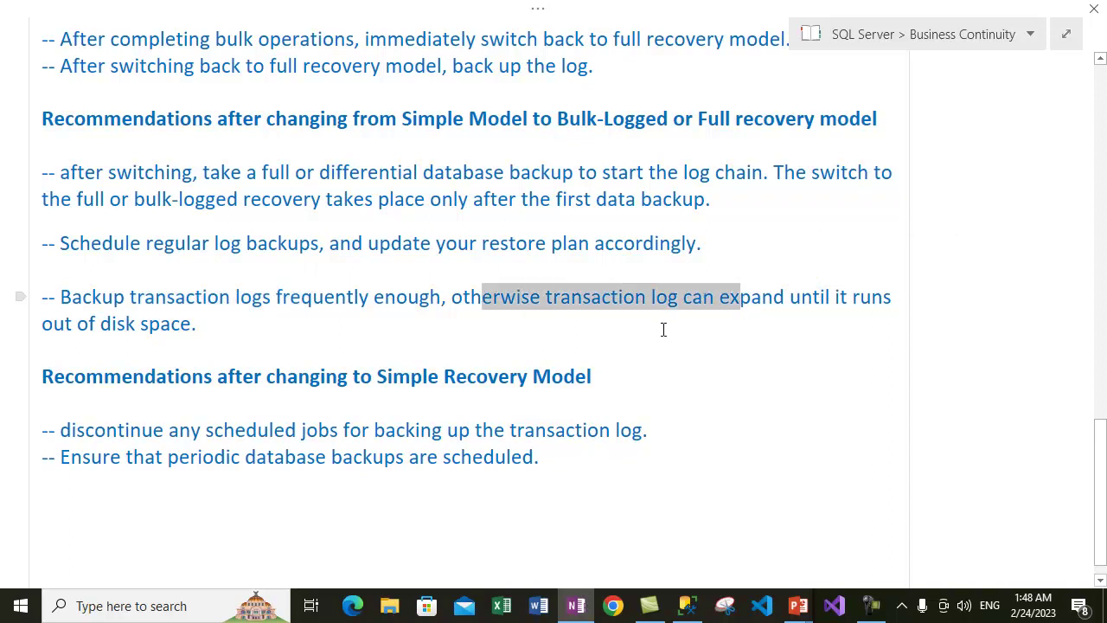
click(499, 316)
drag(486, 289, 707, 296)
click(573, 339)
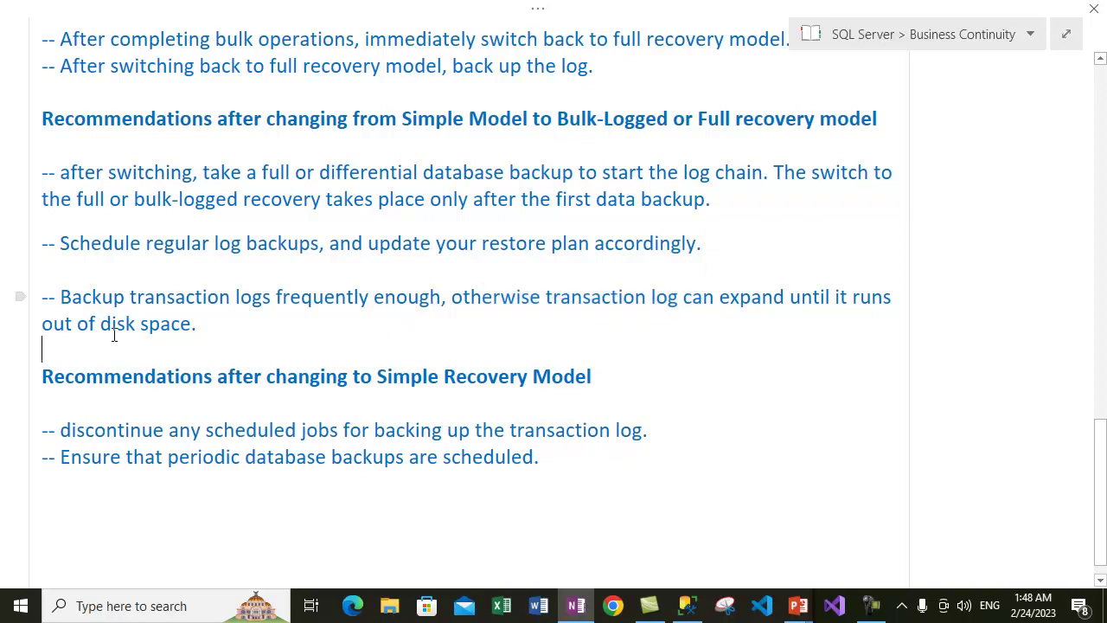
drag(125, 326, 293, 329)
Step: Review the recommendations after changing to the Simple Recovery Model, covering transaction log backup jobs and periodic database backups
scroll(206, 362, down, 1)
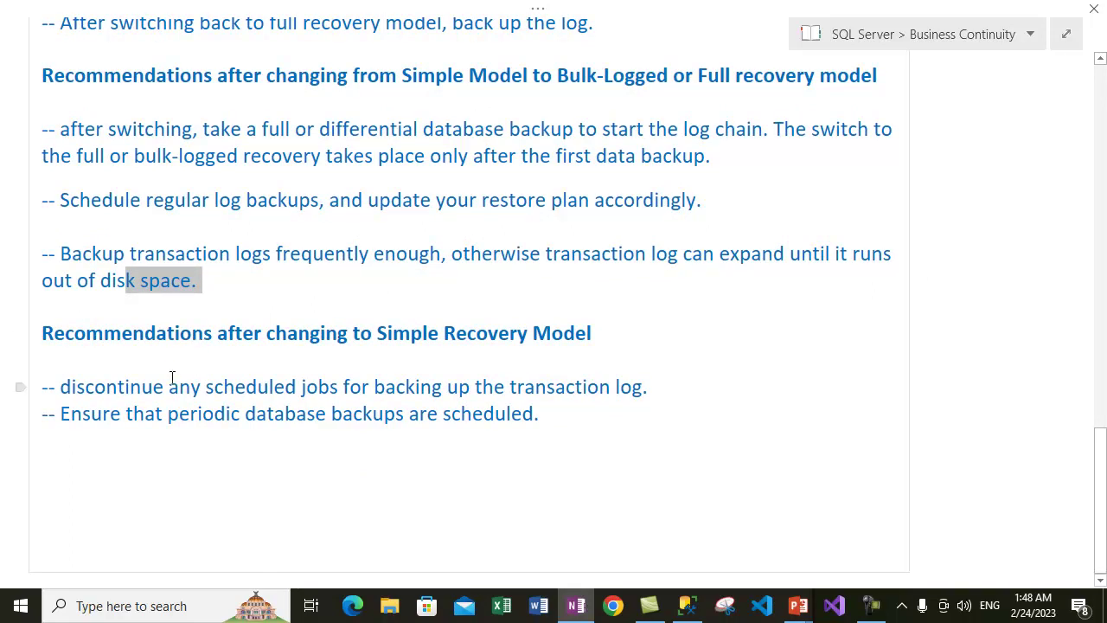
drag(76, 333, 390, 336)
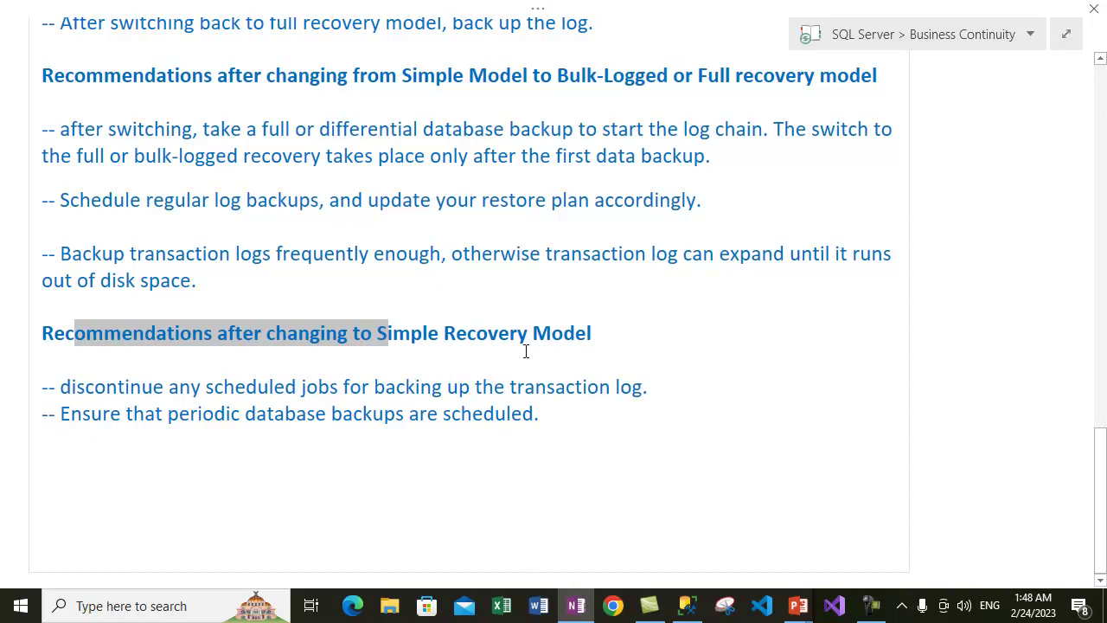
click(605, 346)
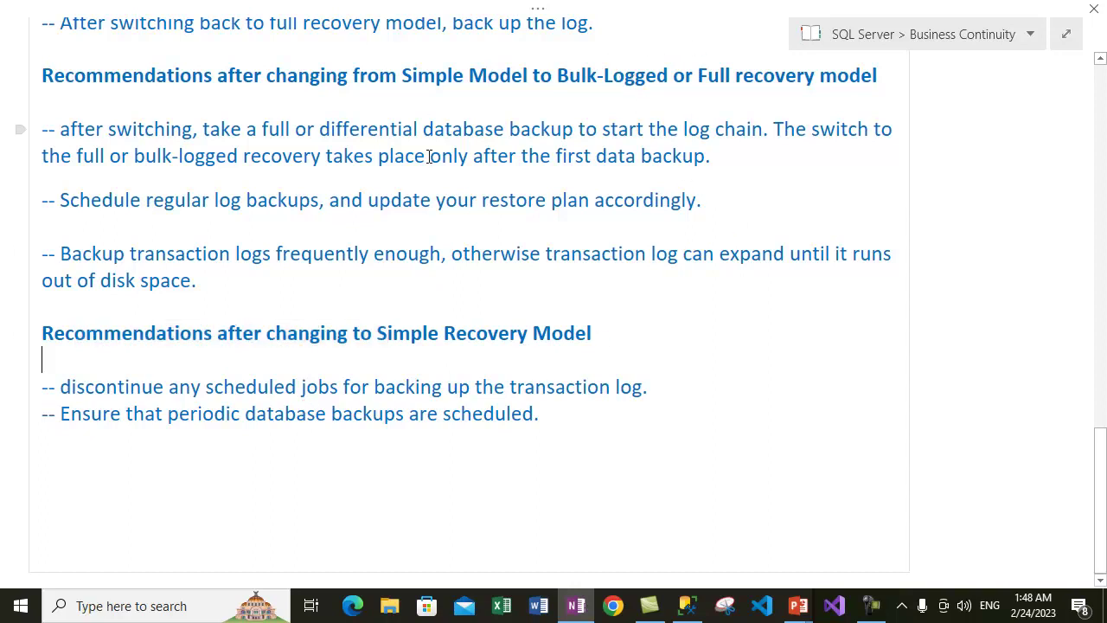
drag(776, 76, 701, 76)
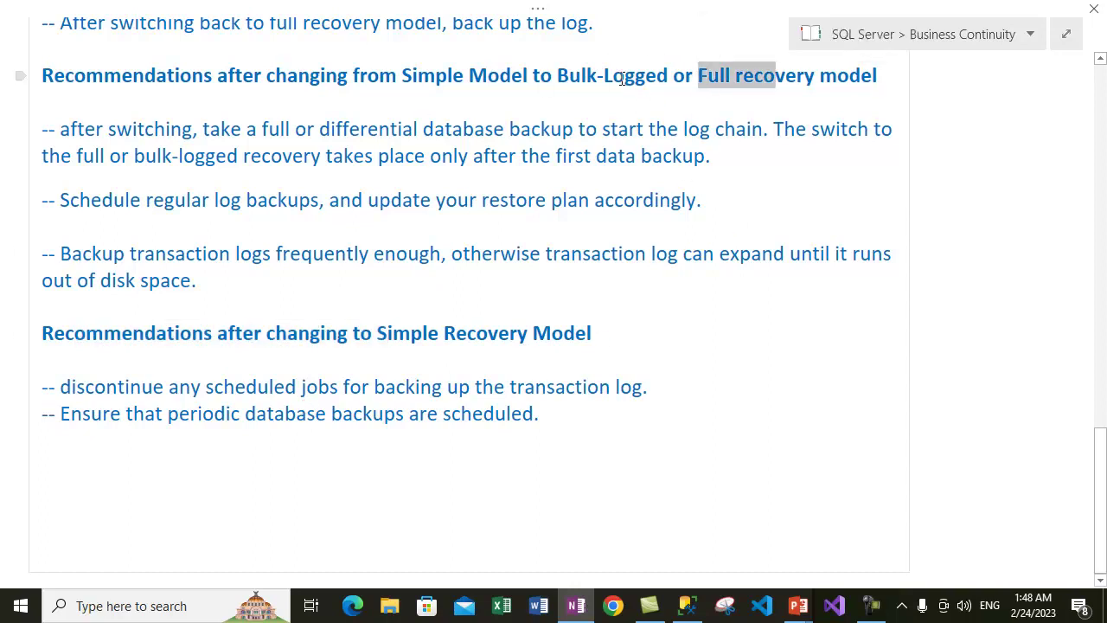
drag(625, 76, 569, 76)
drag(553, 334, 422, 334)
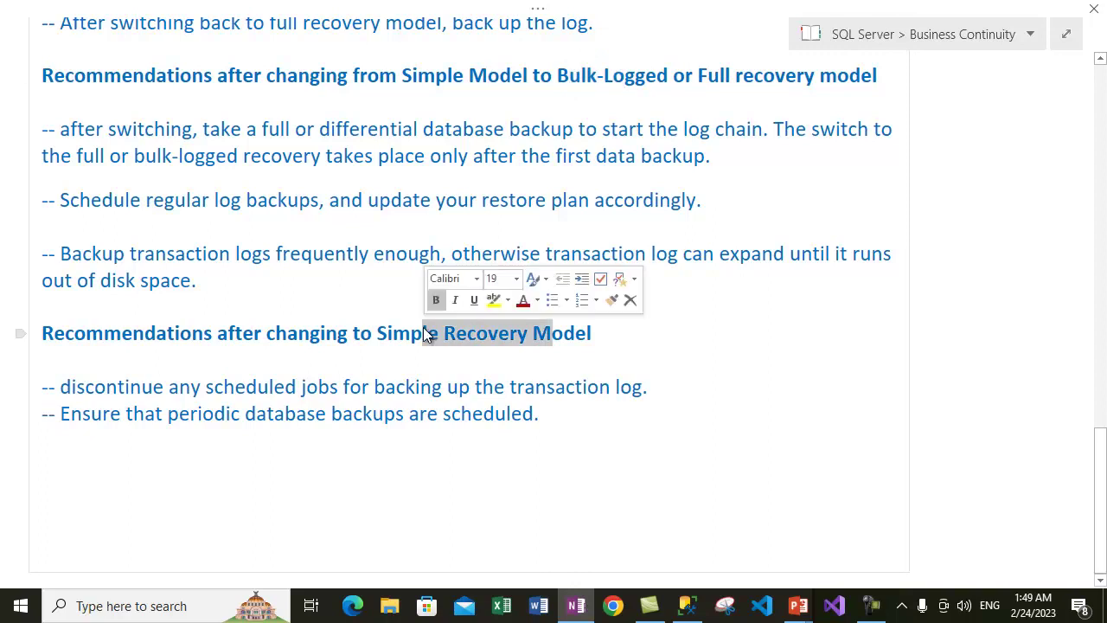
click(86, 388)
shift+click(309, 389)
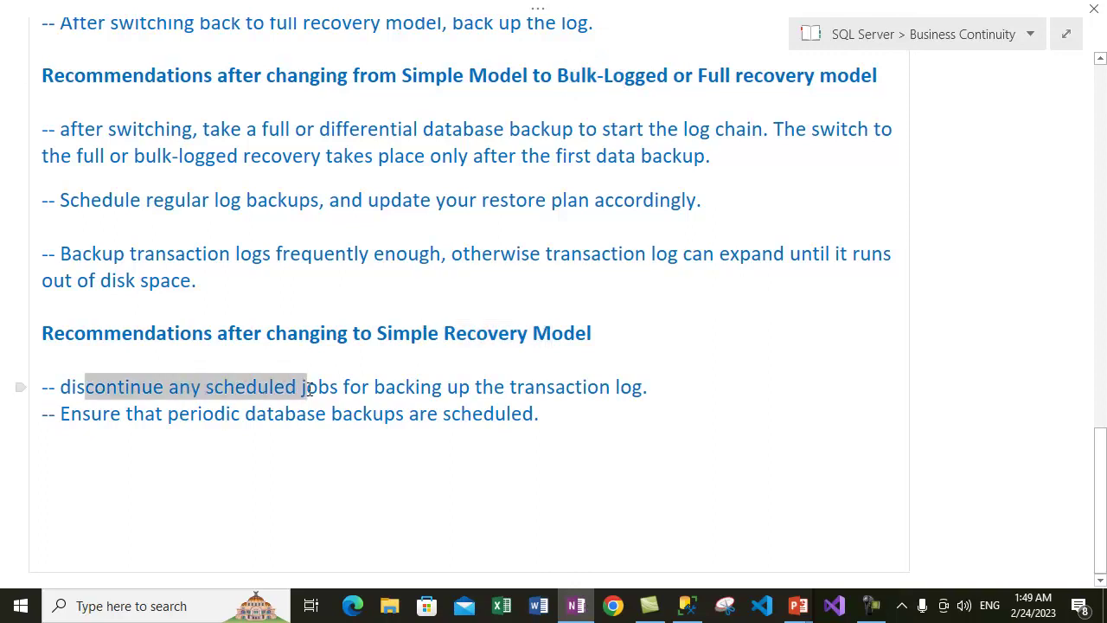
click(398, 388)
drag(362, 388, 626, 381)
drag(109, 415, 489, 417)
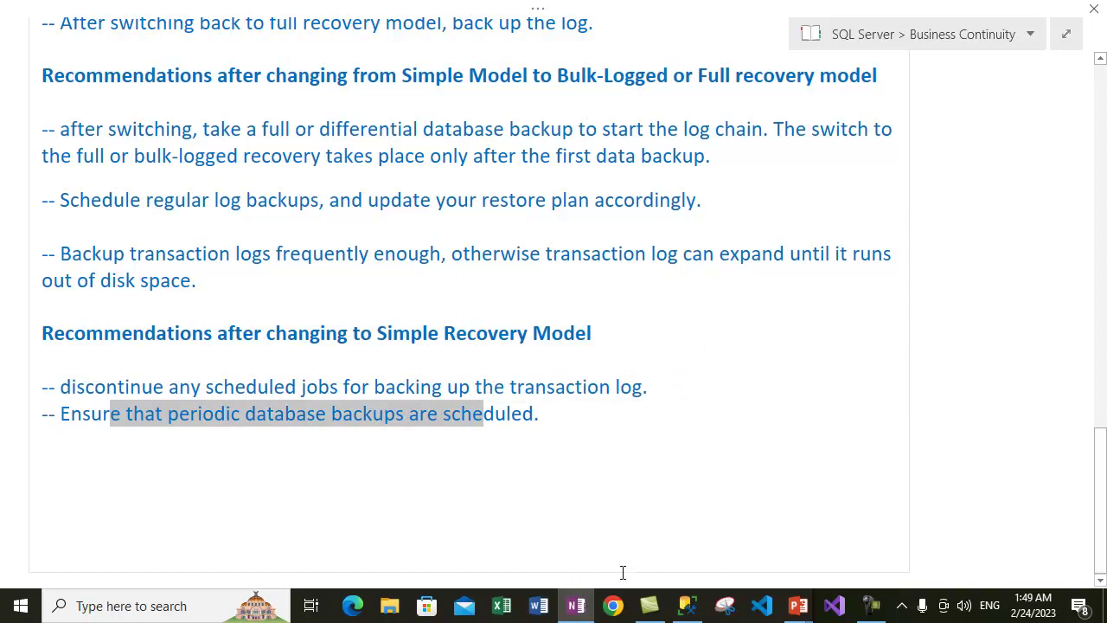
Step: Switch to SQL Server Management Studio and view the Options page of the NorthWind database's properties
click(688, 606)
click(34, 161)
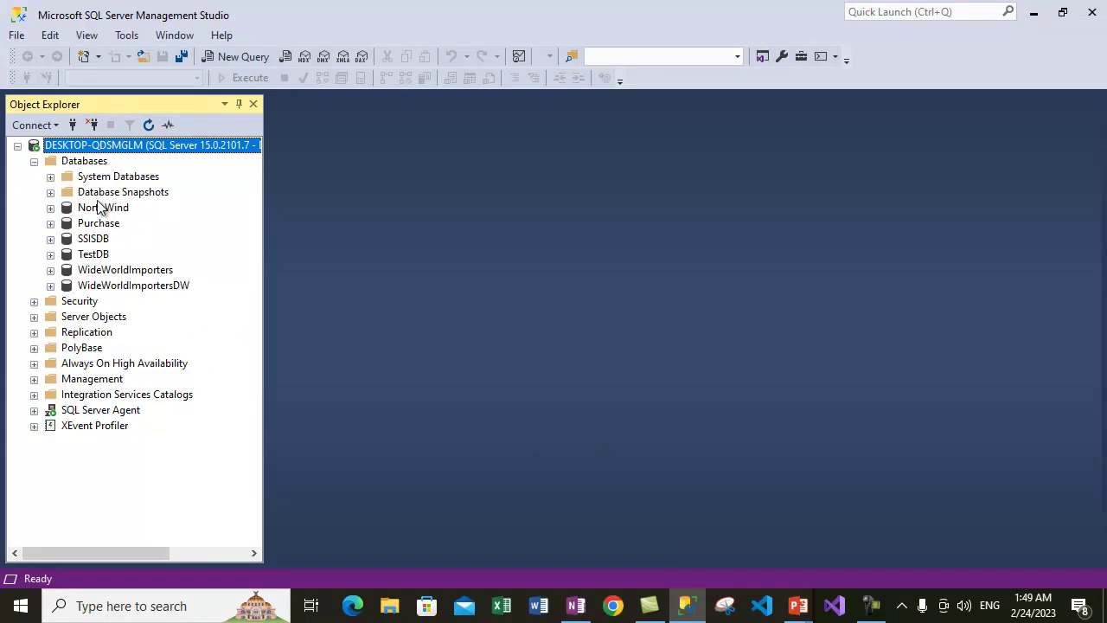
click(100, 207)
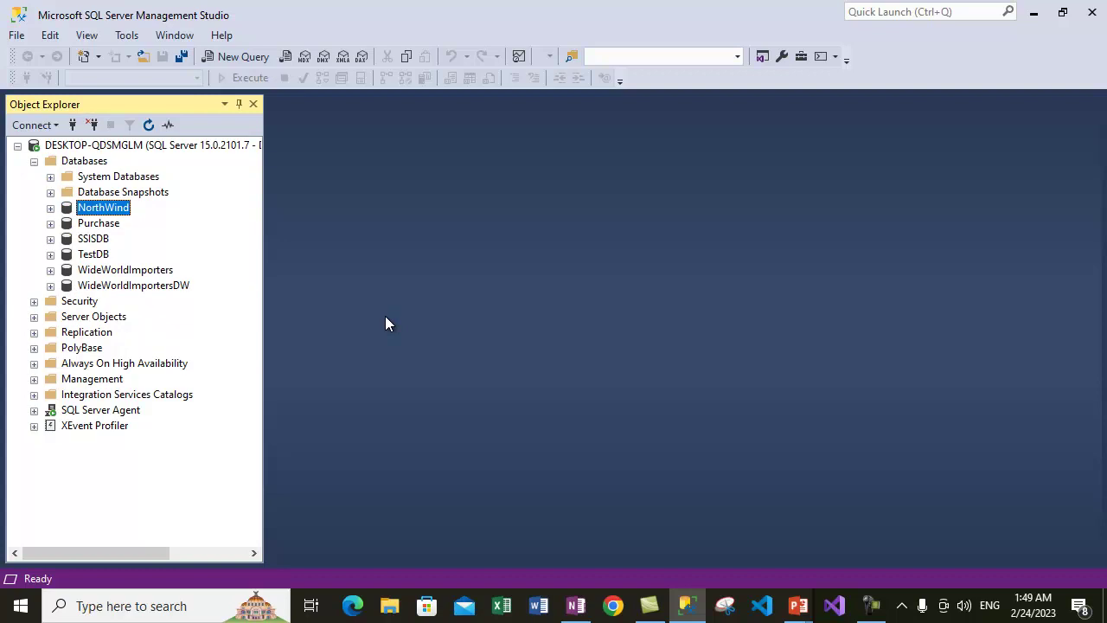
right_click(95, 209)
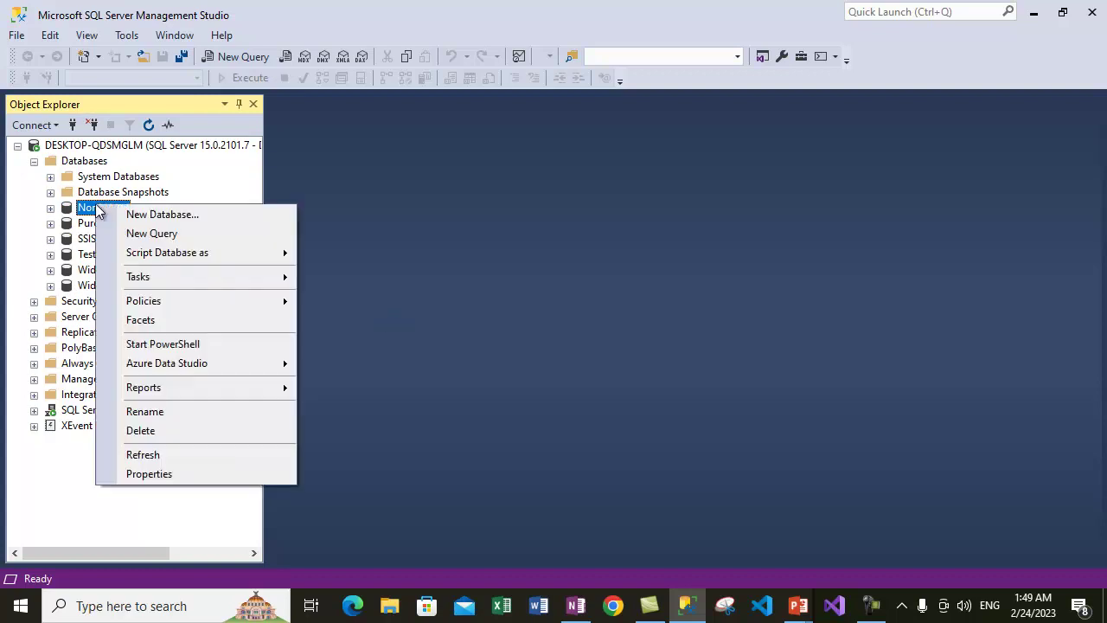
click(177, 468)
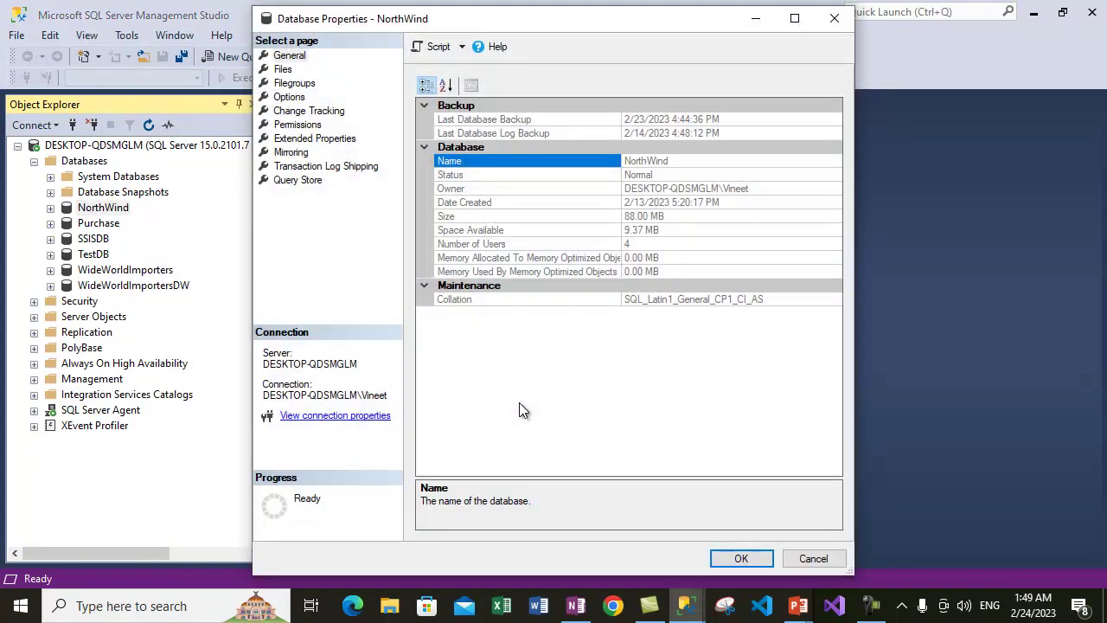
double_click(590, 25)
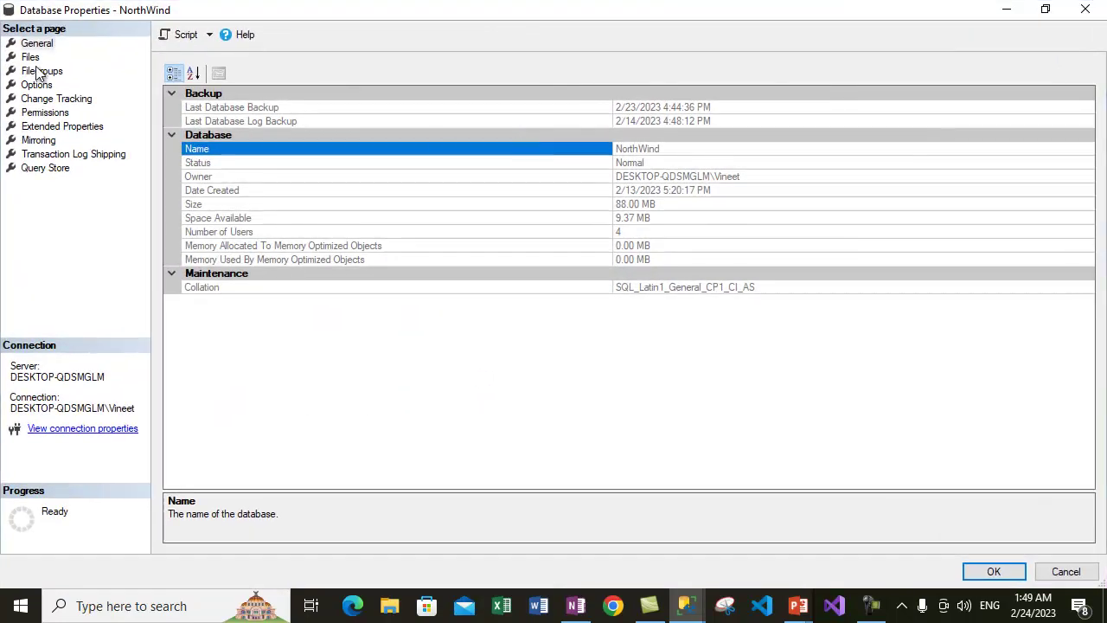
click(37, 85)
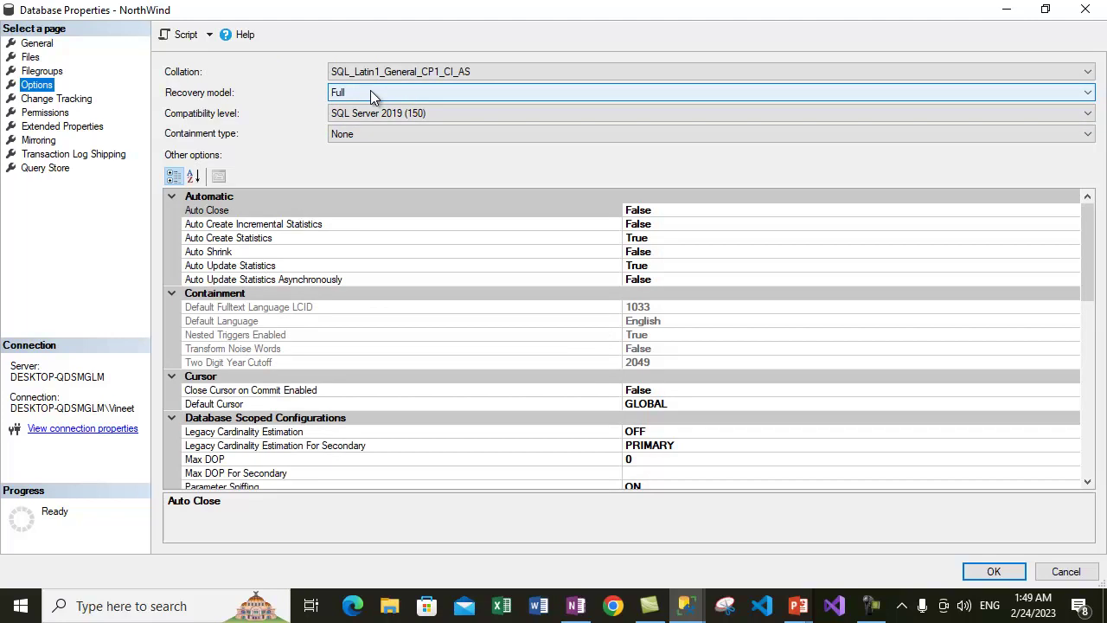
Step: Inspect the recovery models available for NorthWind and close its properties without changing anything
click(371, 90)
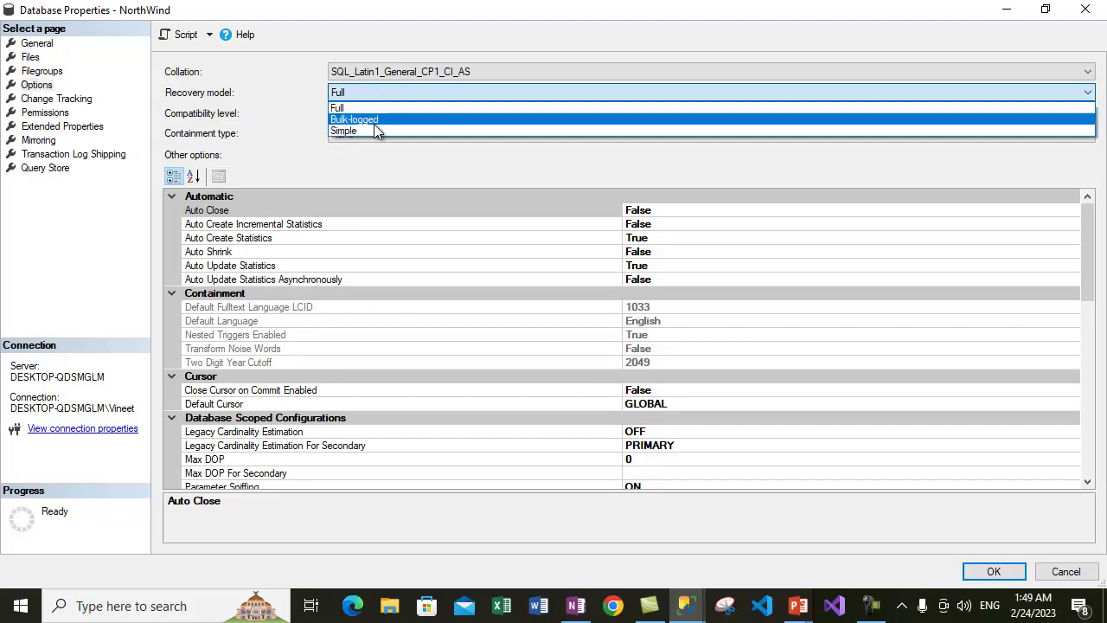
click(241, 104)
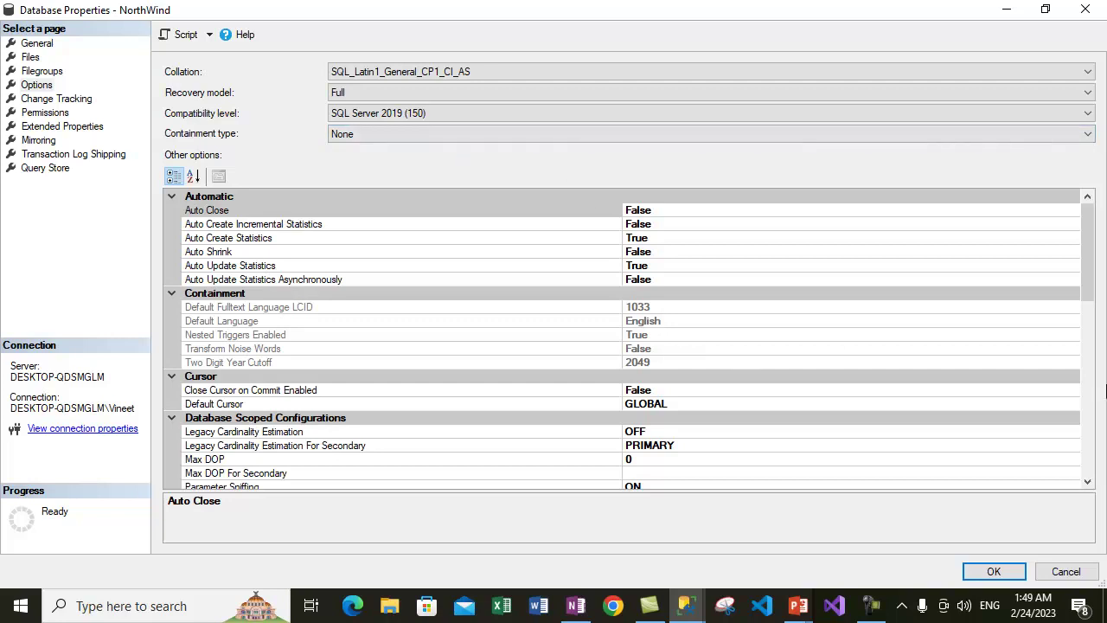
click(370, 92)
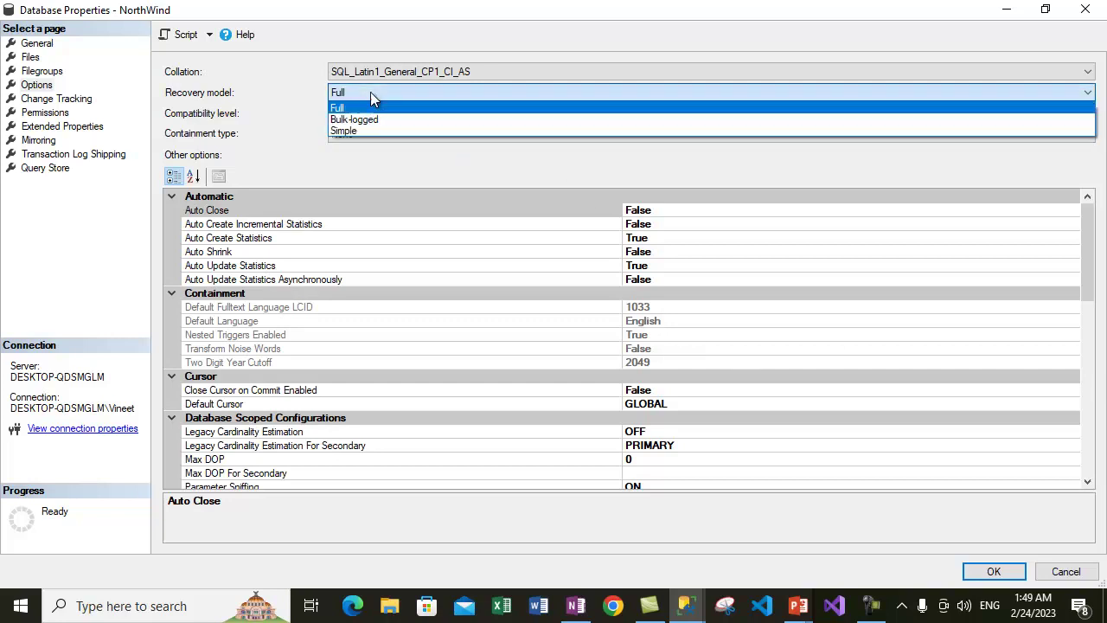
click(318, 87)
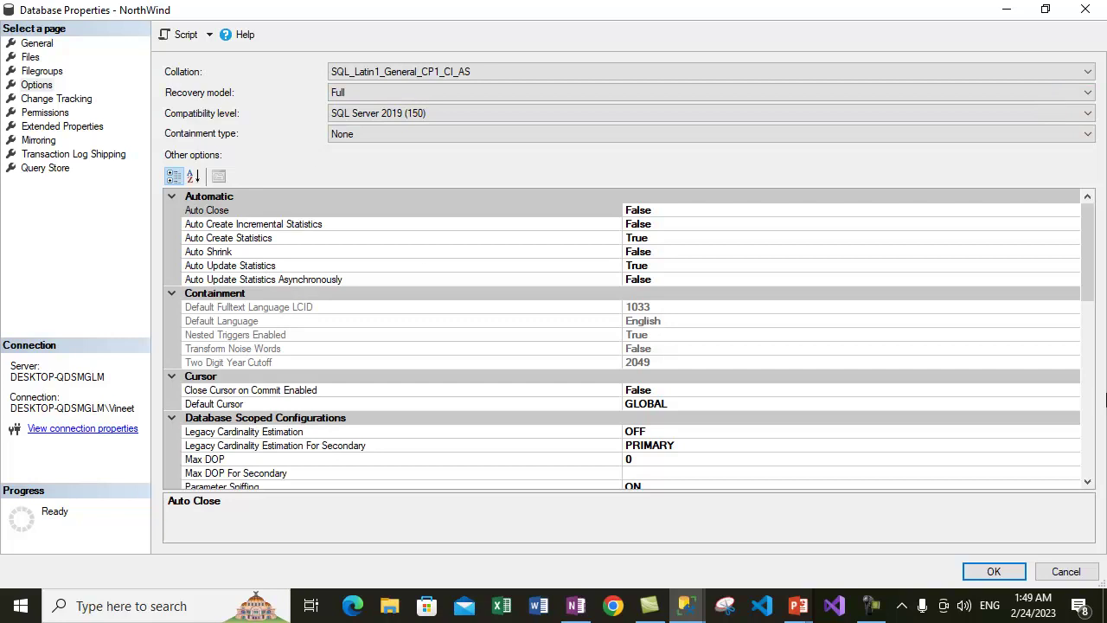
click(1070, 574)
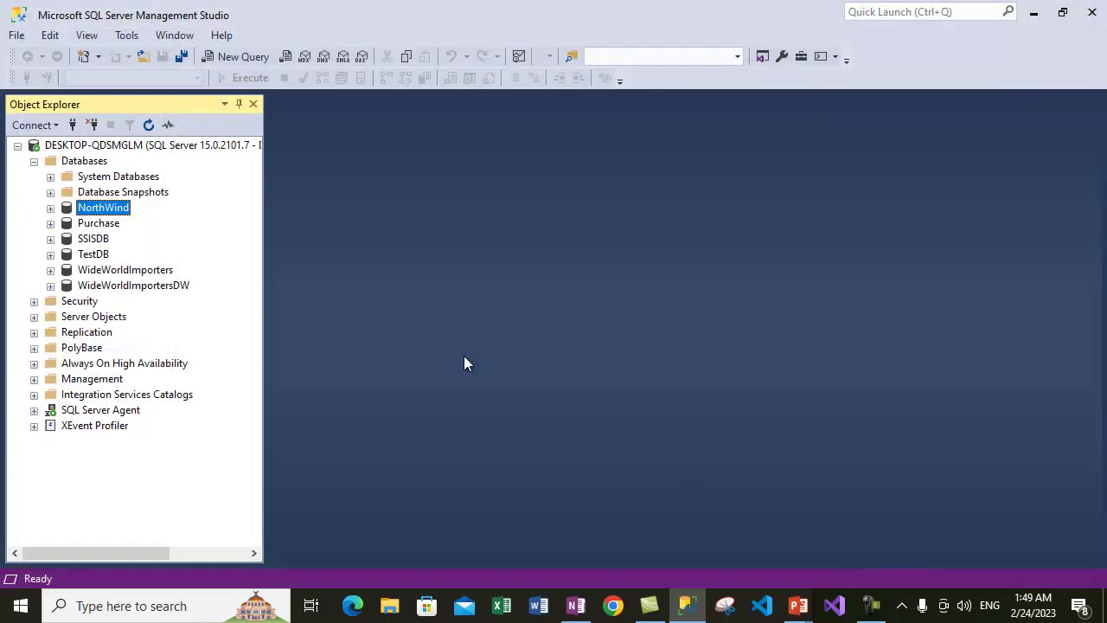
Step: Open a new query on NorthWind and write "select name, recovert_model_desc from sys.databases"
click(235, 57)
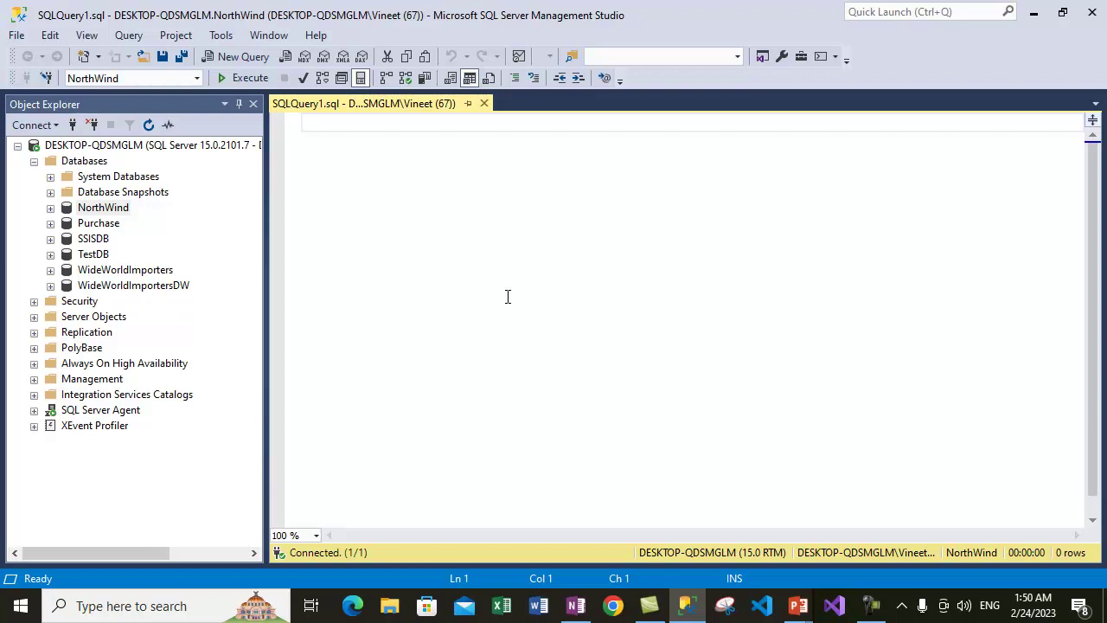
text(select )
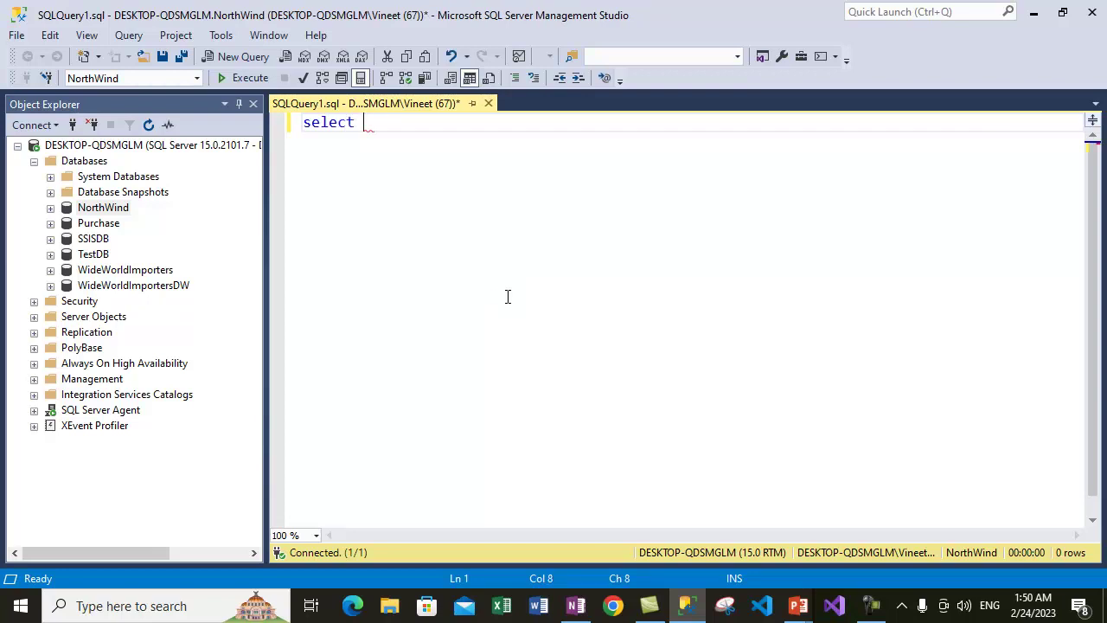
text(name, re)
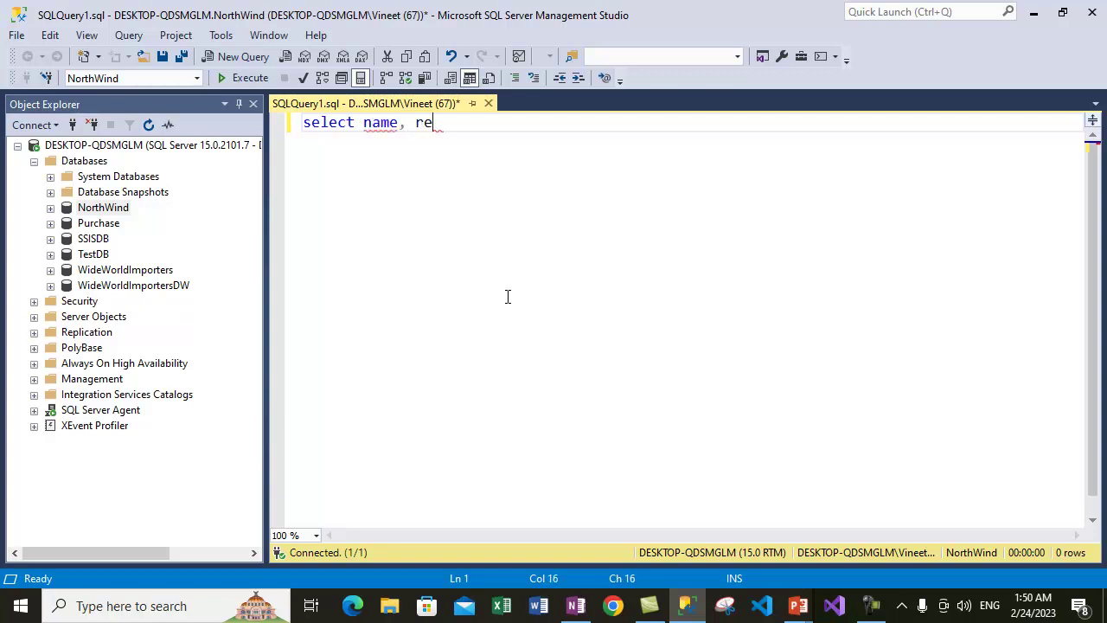
text(covert_)
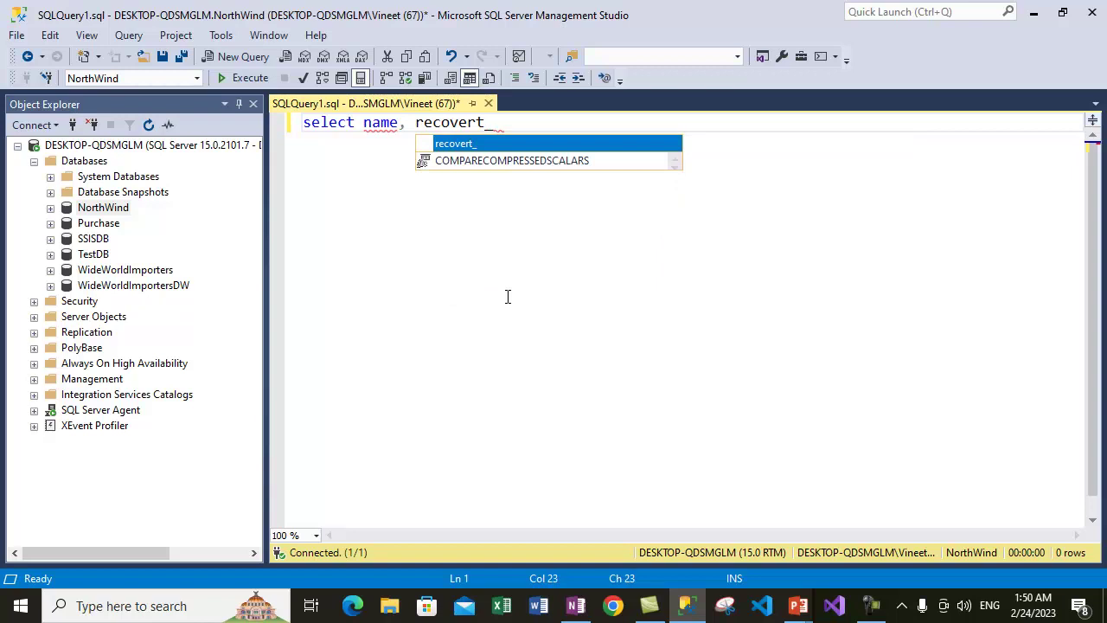
text(model_desxc)
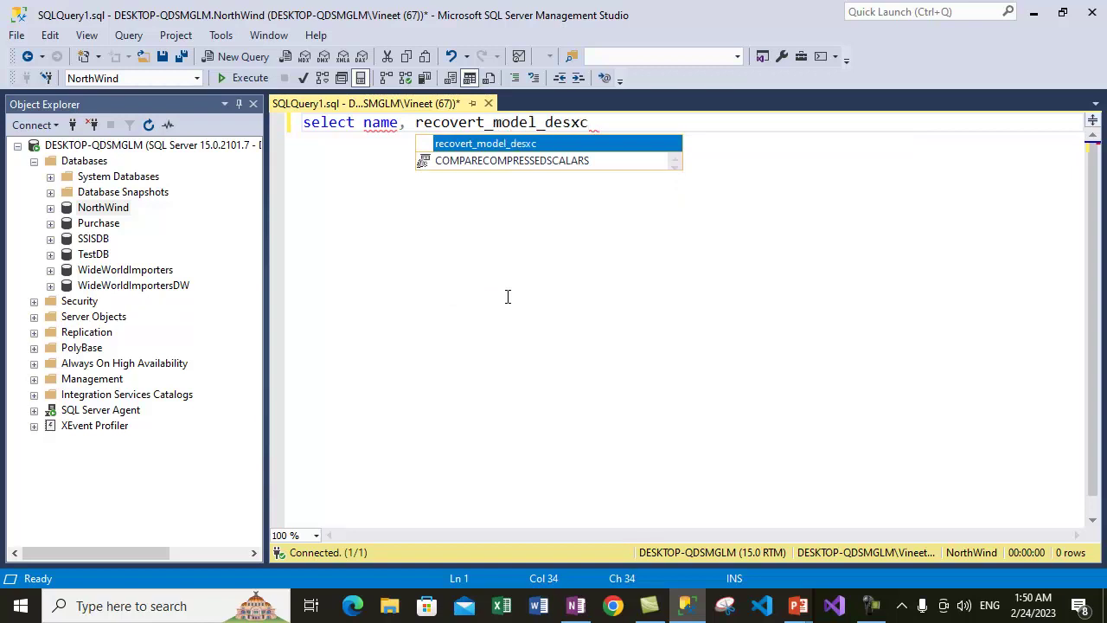
text( from )
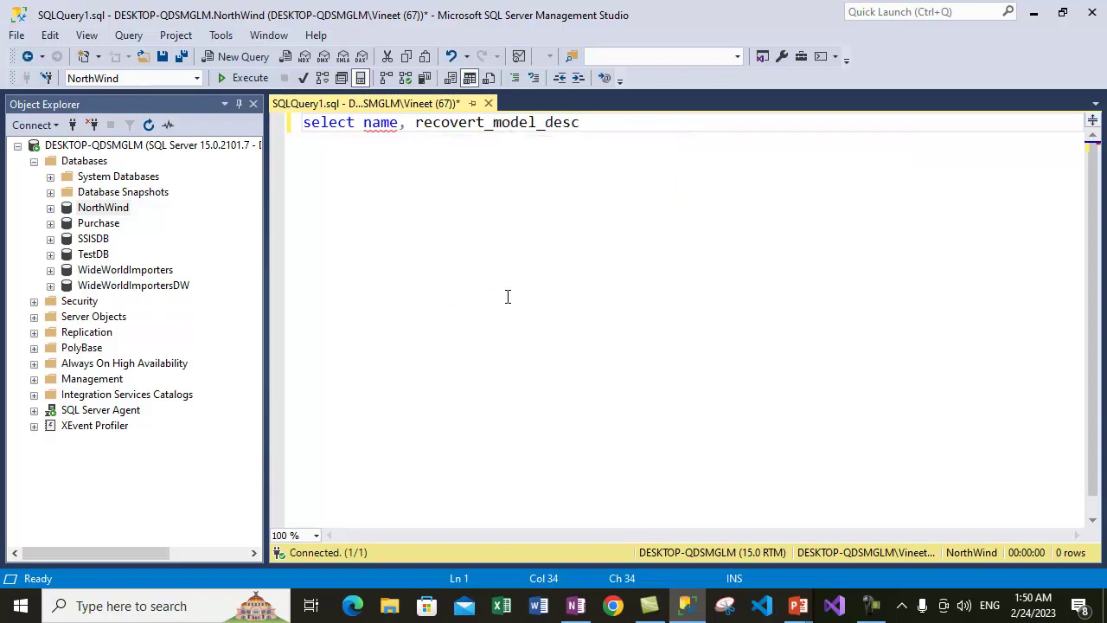
text(sys.)
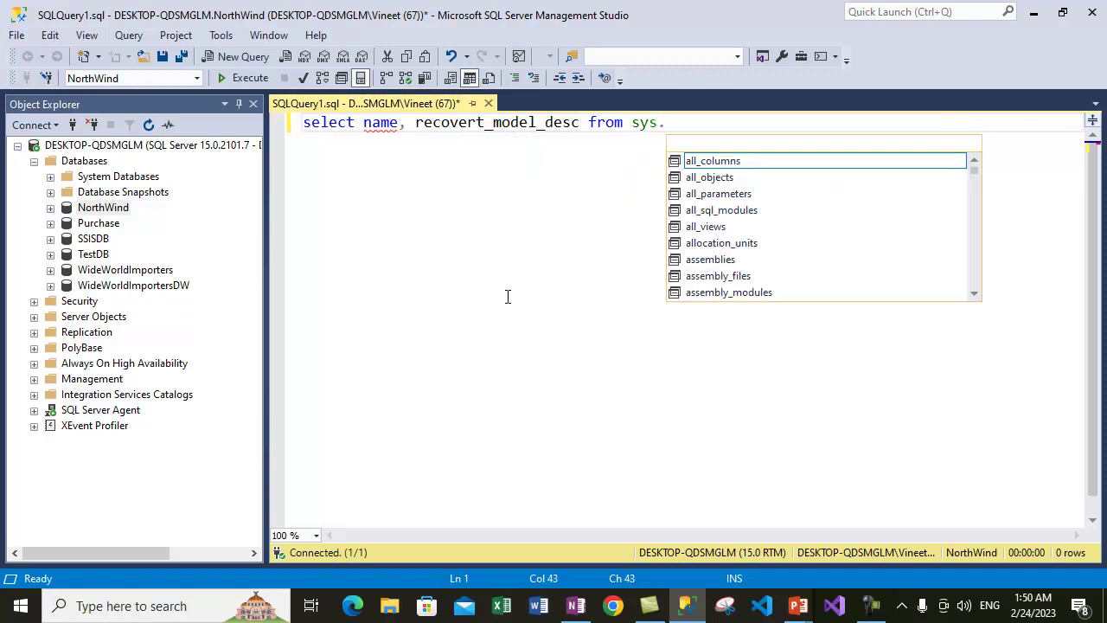
text(databases)
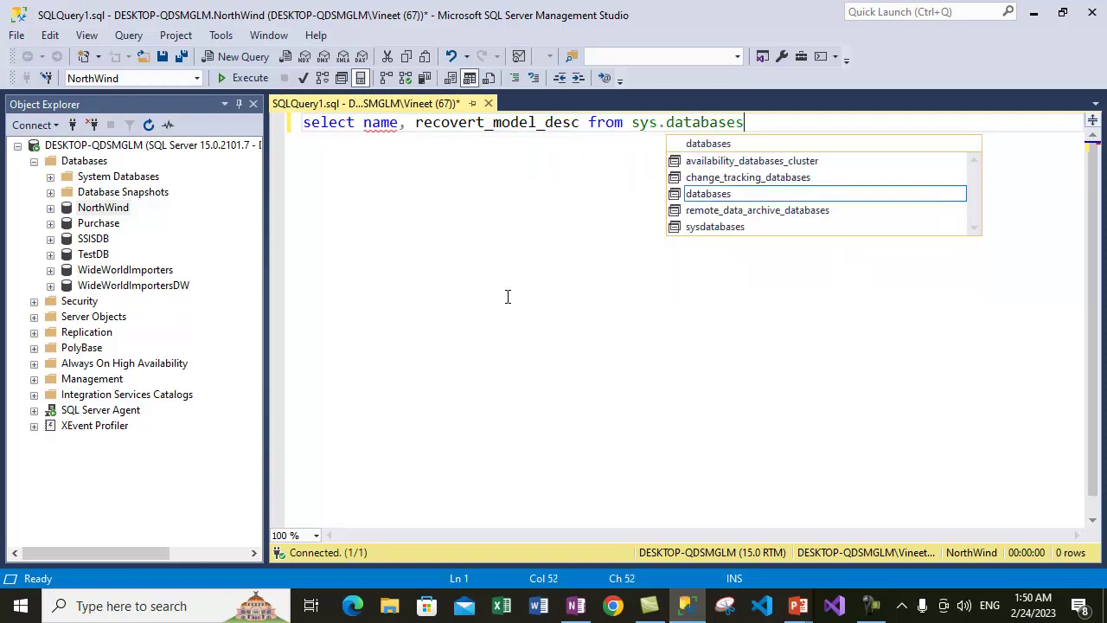
Step: Add the condition "where name = 'Northwind'" on a second line and execute the query
key(Escape)
key(Return)
text(where name = ')
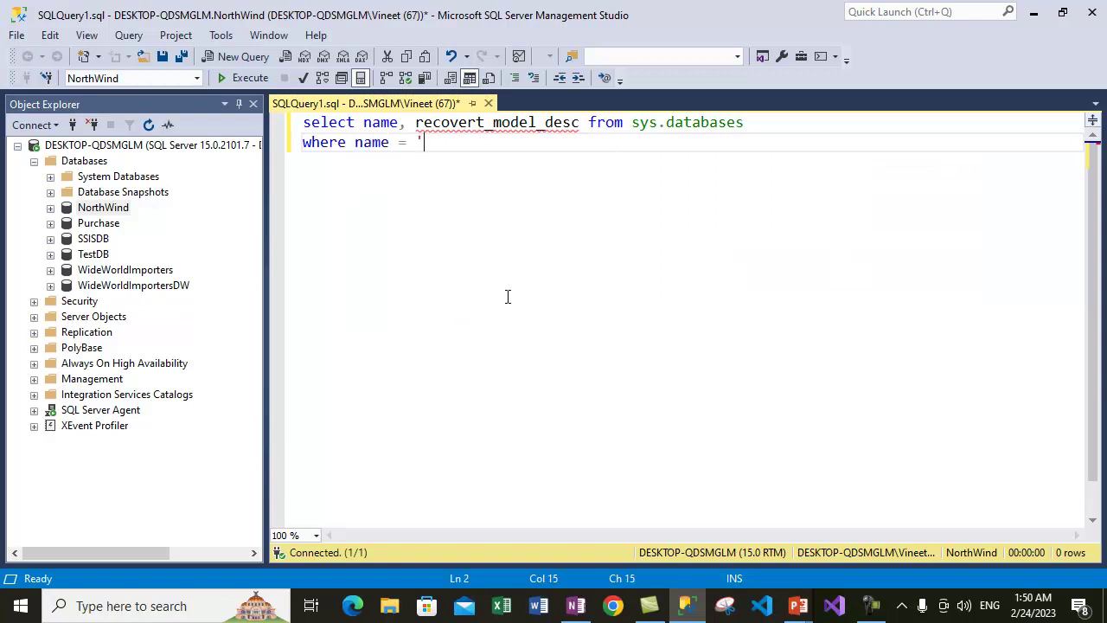
text(Northwind')
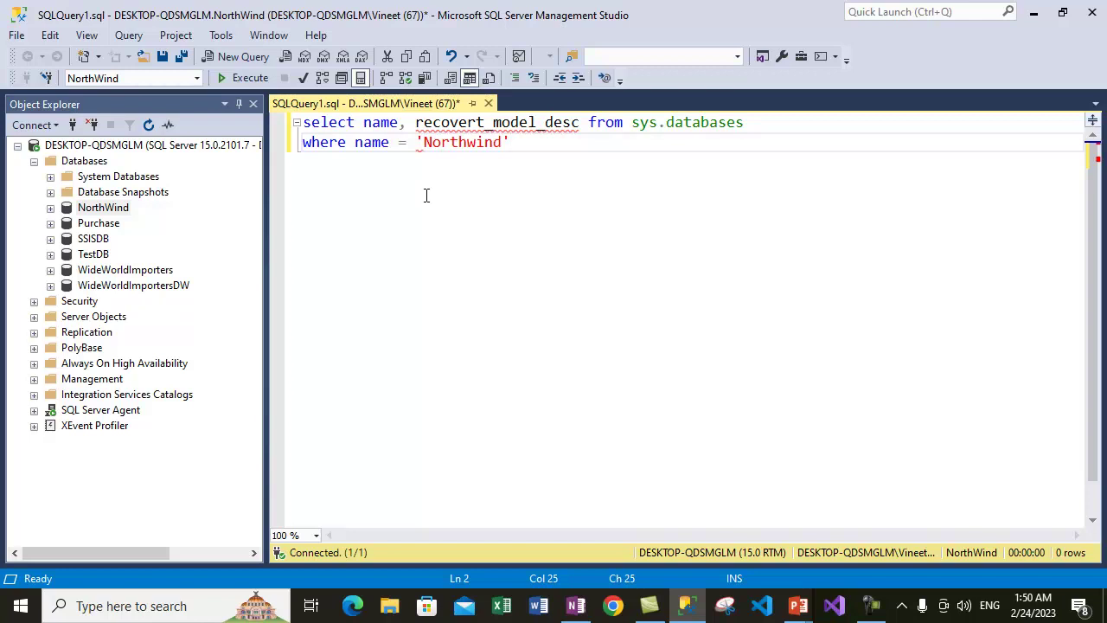
click(260, 77)
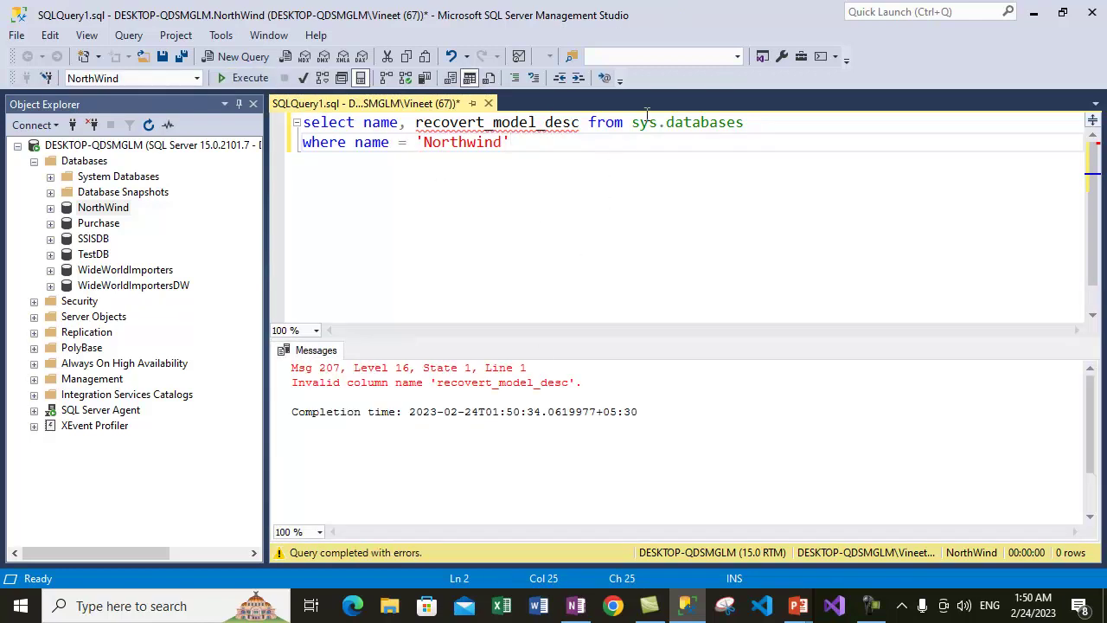
Step: Correct the column name in the select statement to recovery_model_desc and execute the query again
click(484, 122)
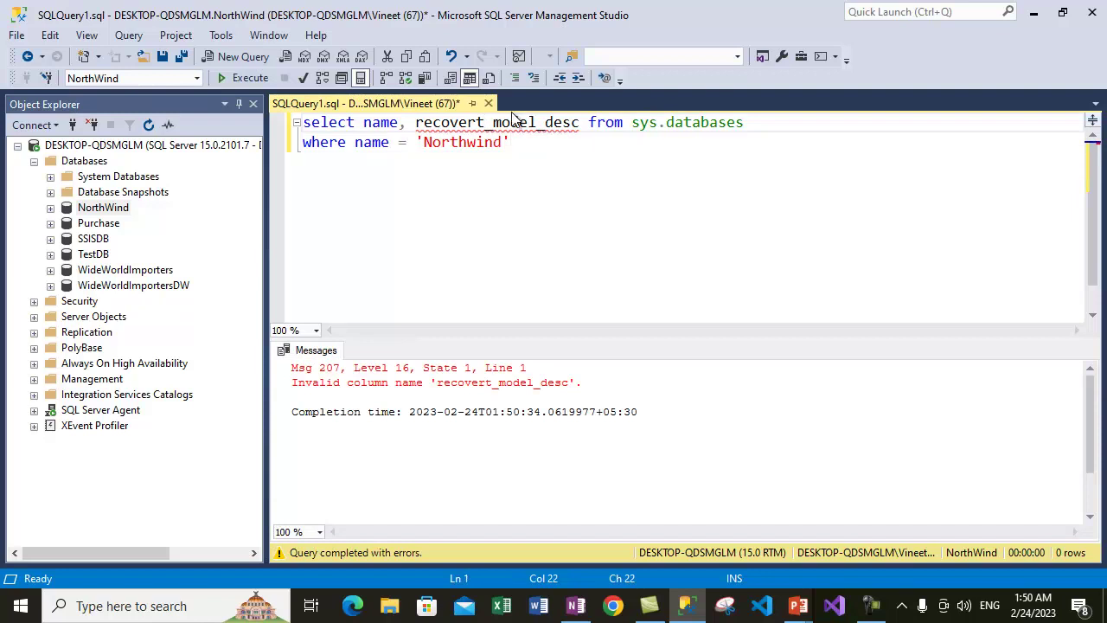
key(BackSpace)
text(y)
double_click(468, 162)
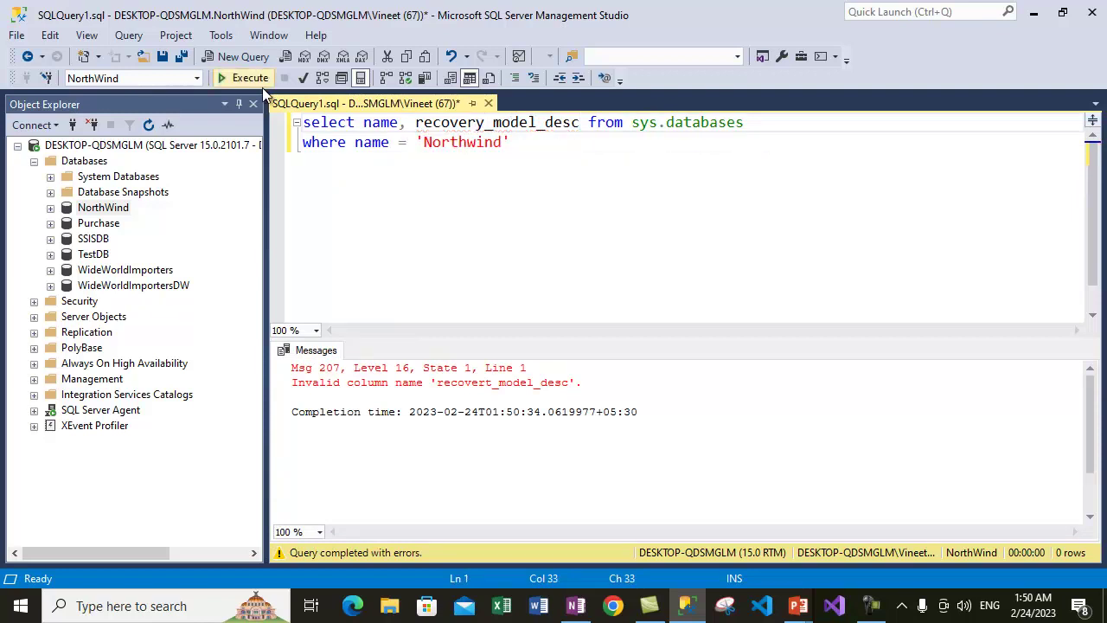
click(250, 80)
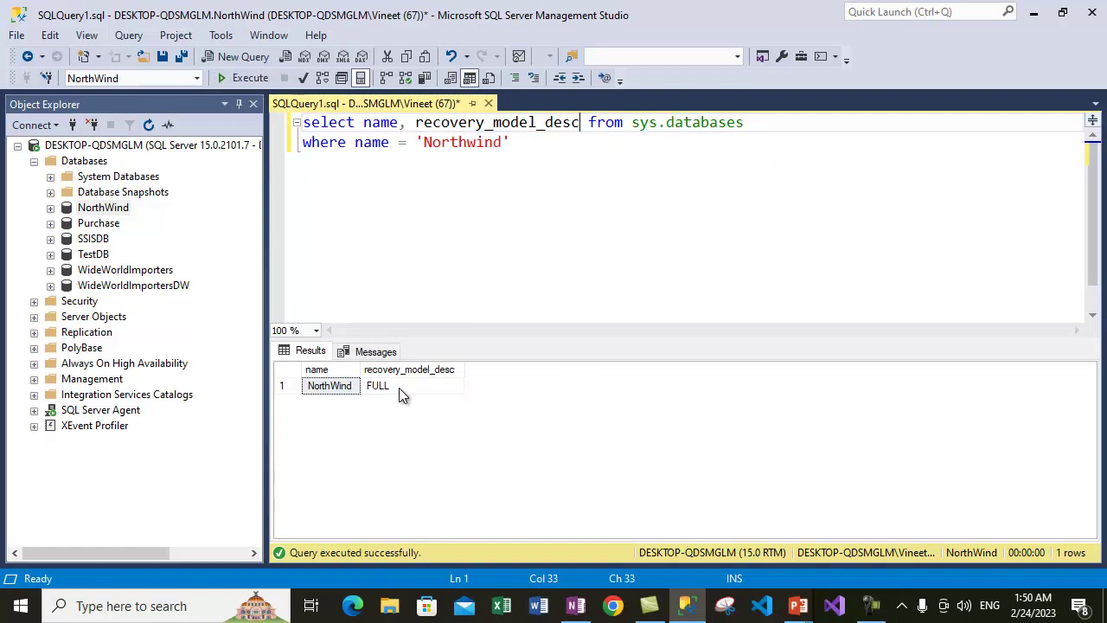
Step: Execute only the select line without its where condition and examine the recovery model of every database
drag(850, 121, 203, 100)
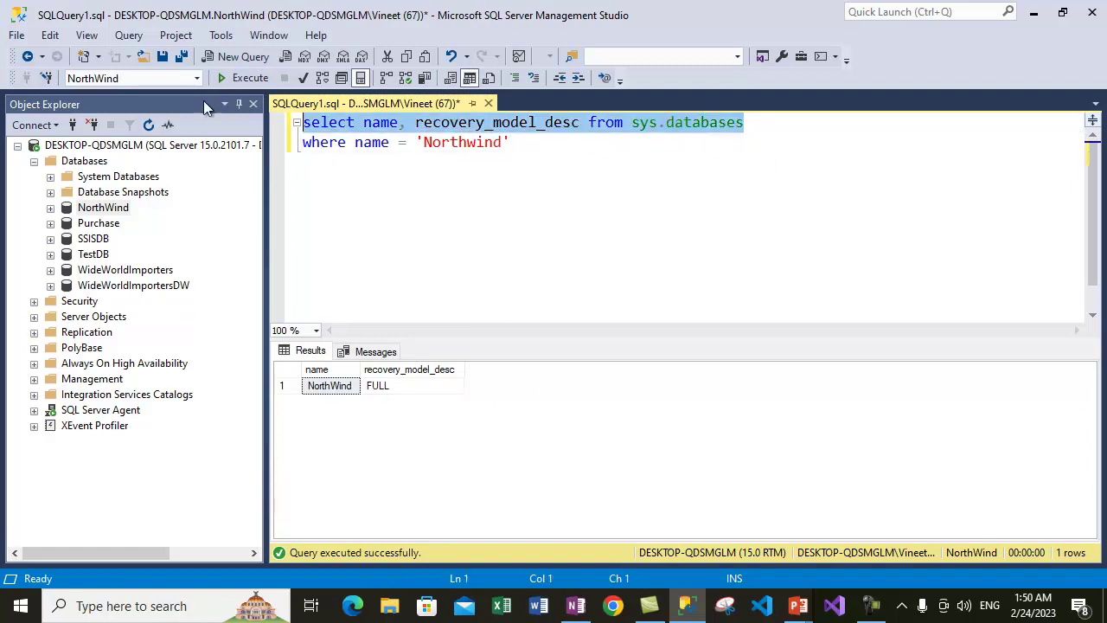
click(251, 79)
click(398, 437)
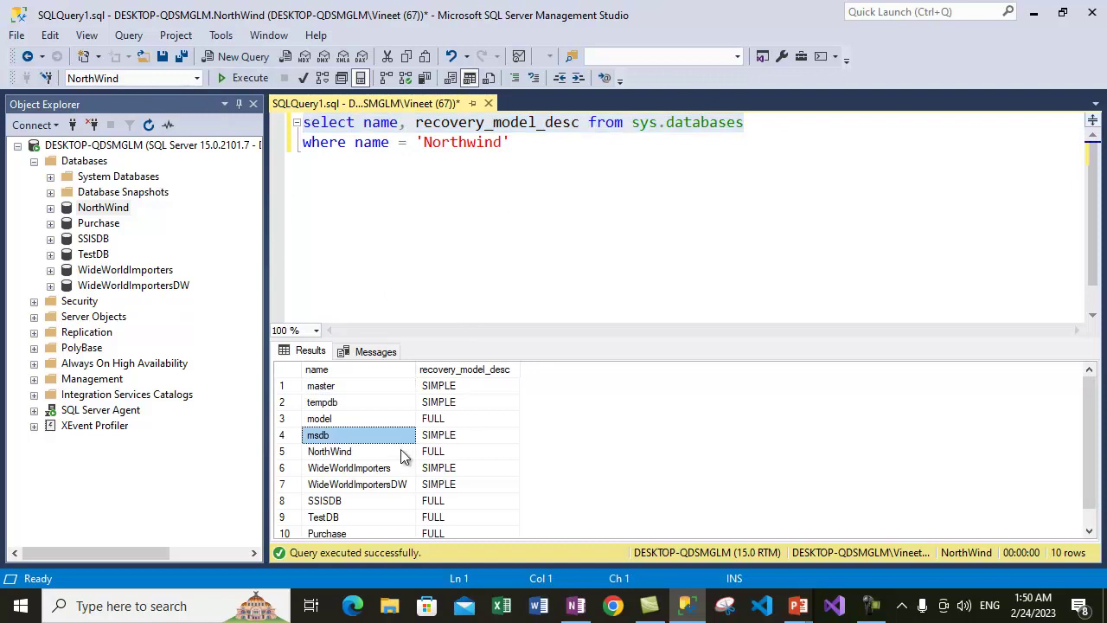
scroll(414, 461, down, 1)
scroll(450, 478, up, 1)
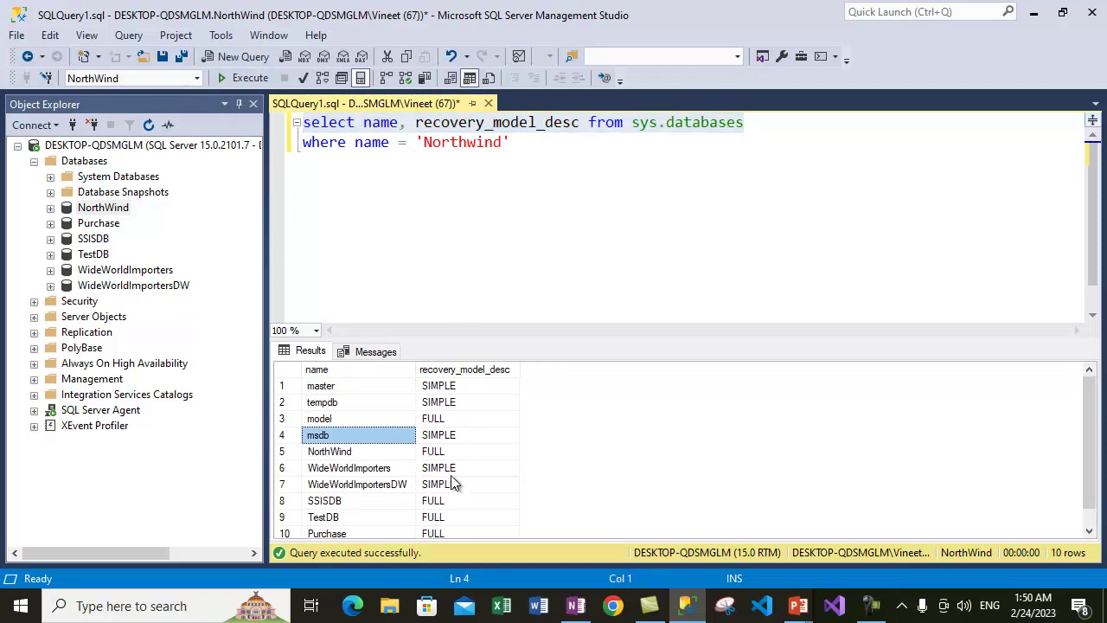
drag(356, 386, 459, 386)
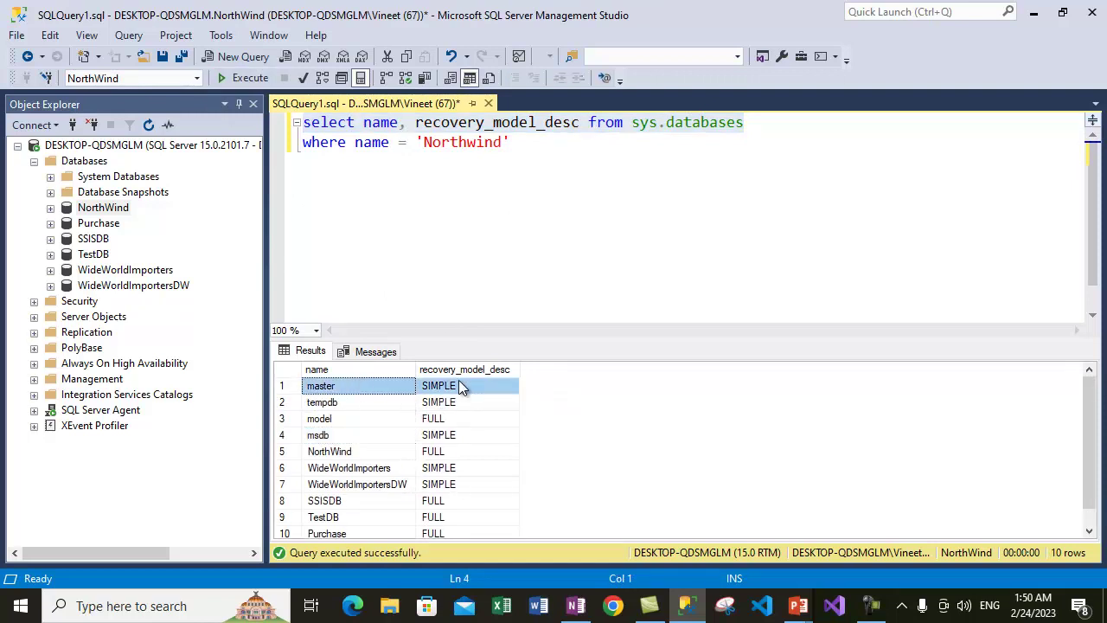
click(450, 451)
scroll(415, 474, down, 1)
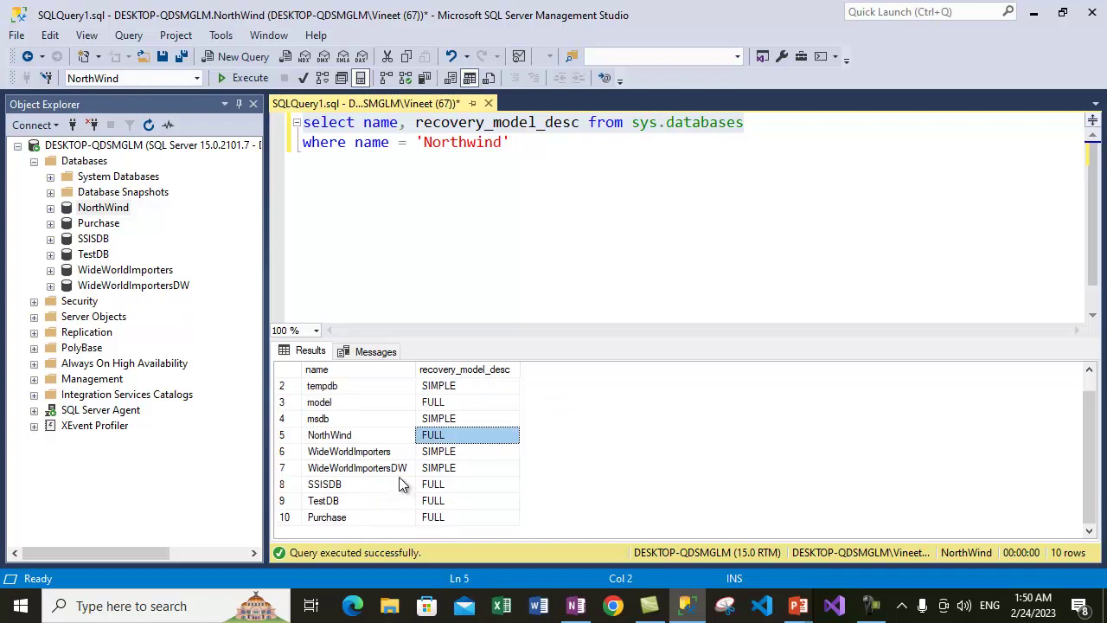
drag(369, 454, 450, 456)
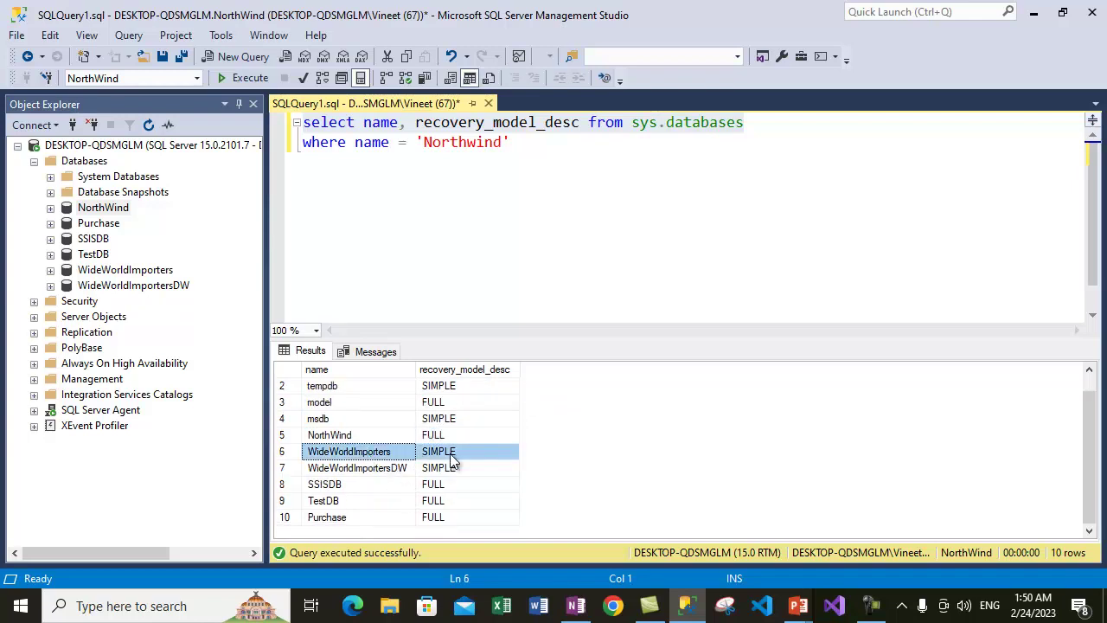
Step: Begin a new statement two lines below the query with "alter database WideWorldImporters"
click(519, 177)
key(Return)
key(Return)
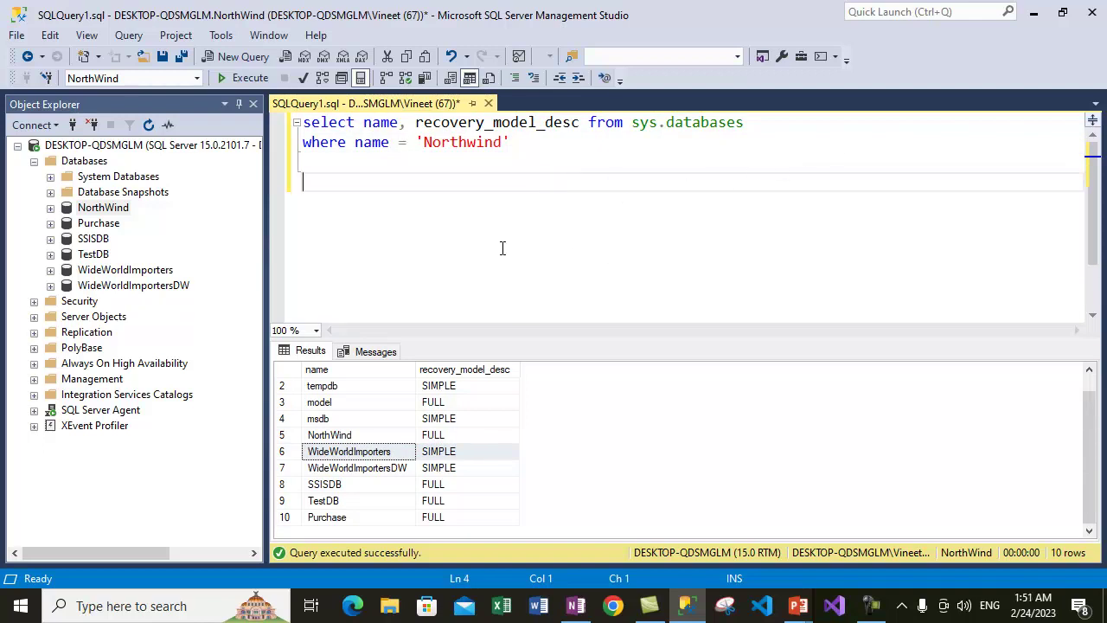
click(446, 451)
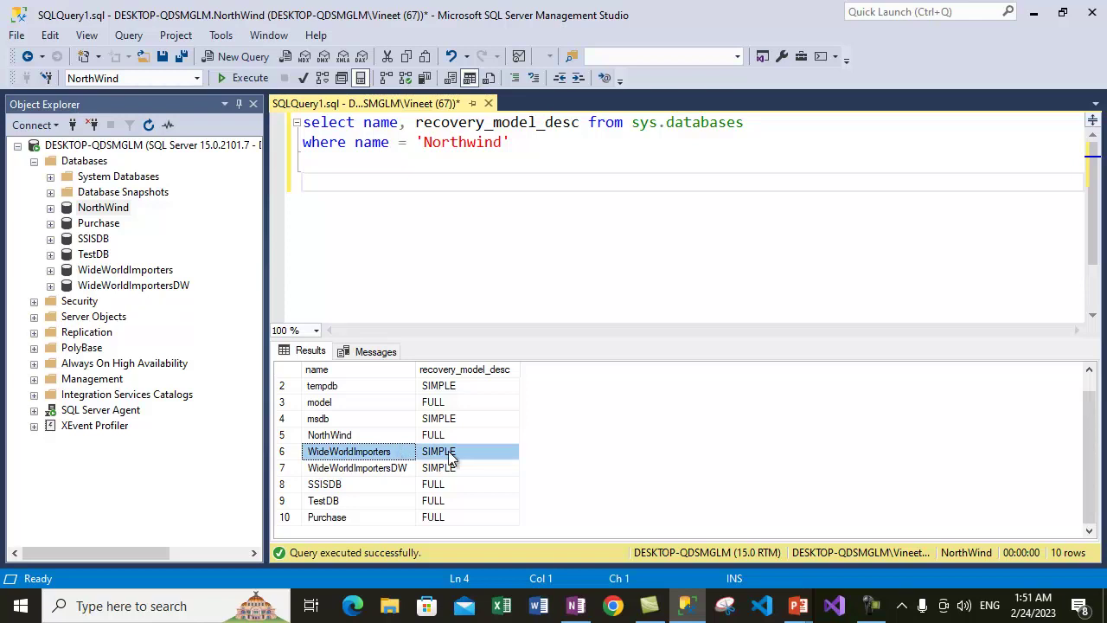
click(446, 229)
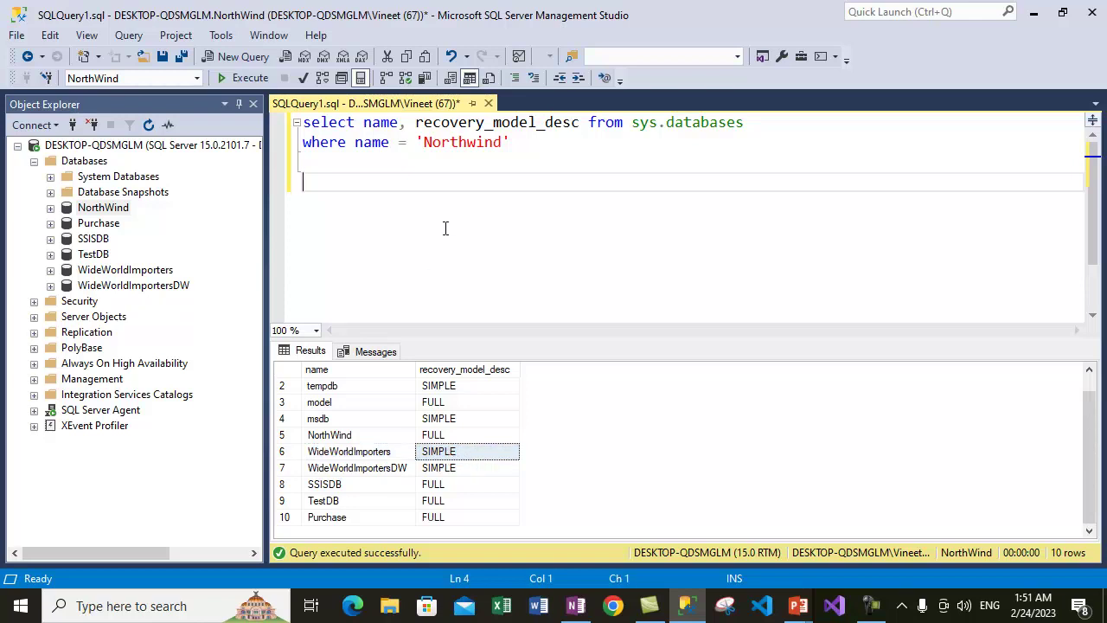
text(alter database)
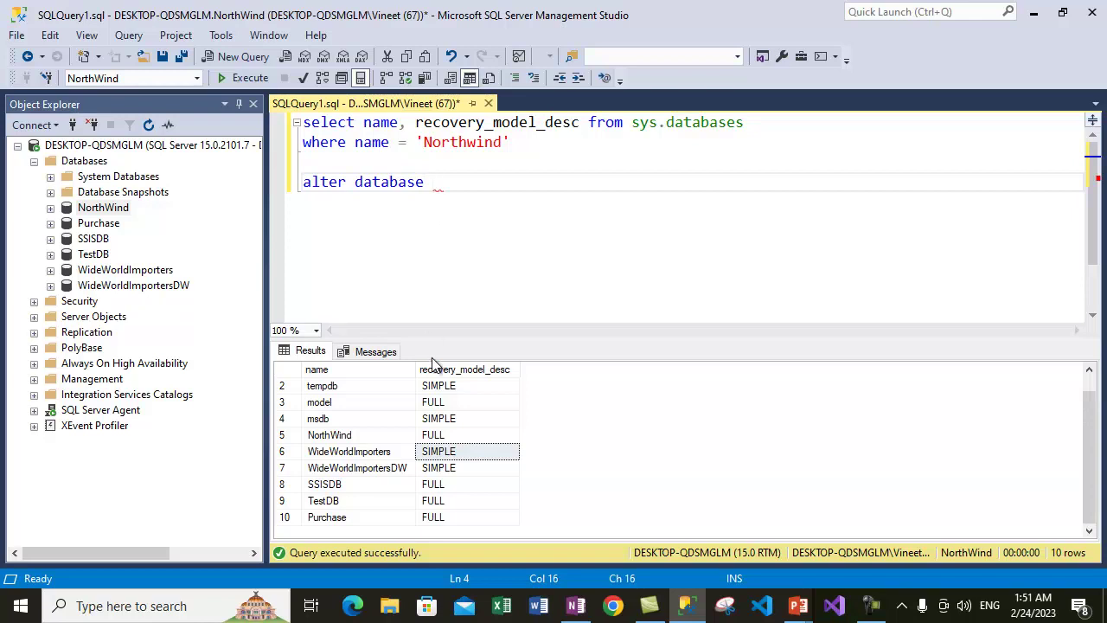
click(356, 453)
click(478, 192)
text(WideWorldImporters)
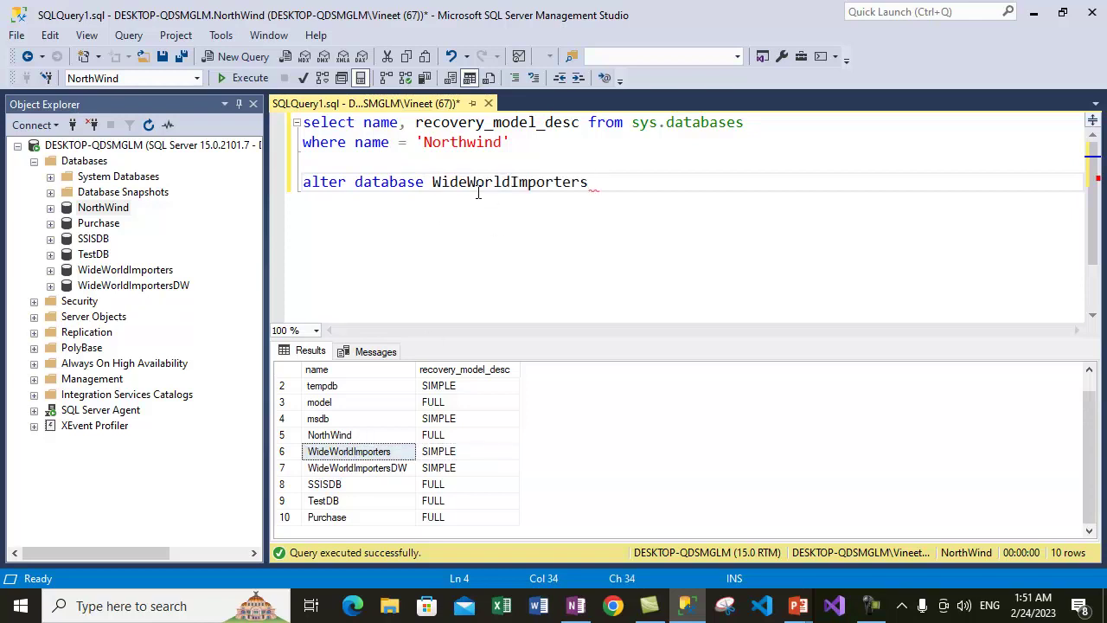
Step: Complete the alter database statement with "SET RECOVERY FULL;" and execute only that statement
text(SET RECOVER)
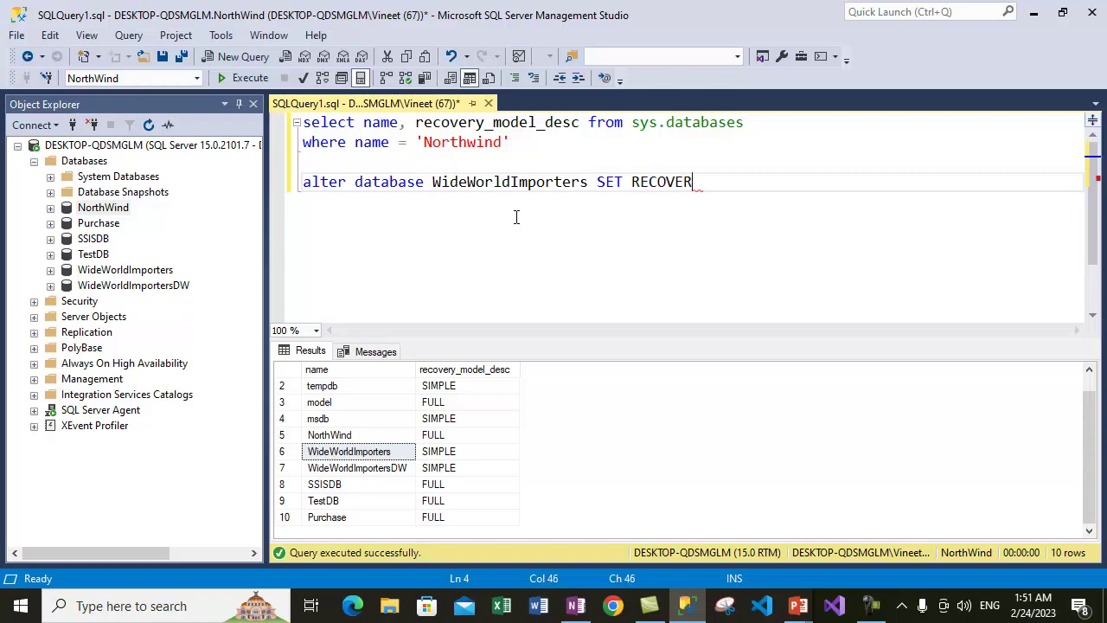
text(Y FULL;)
key(shift+Up)
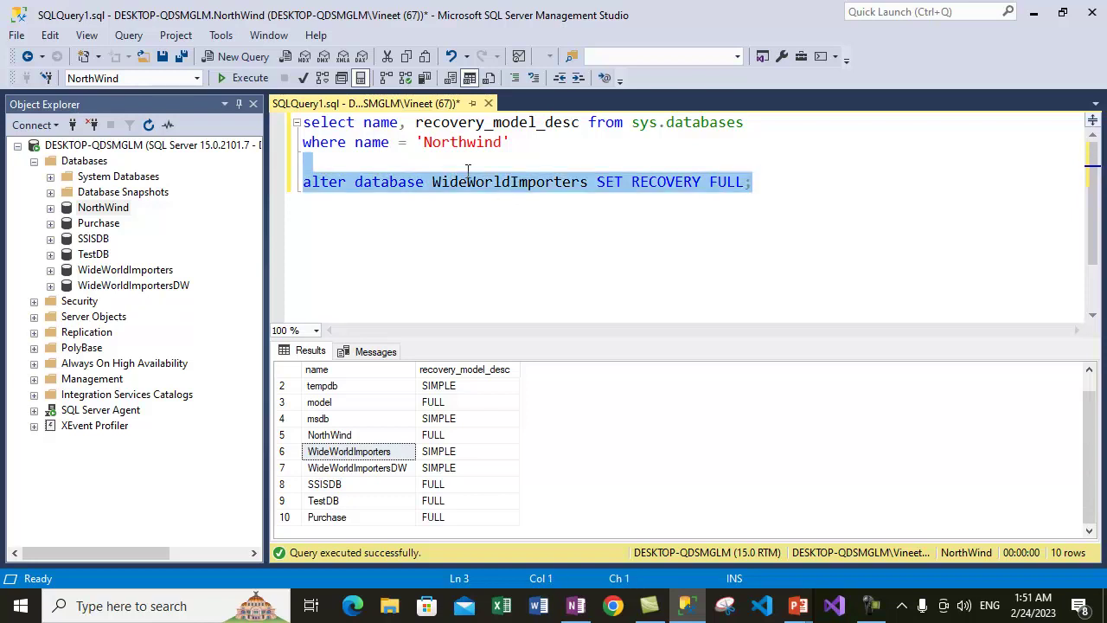
click(236, 78)
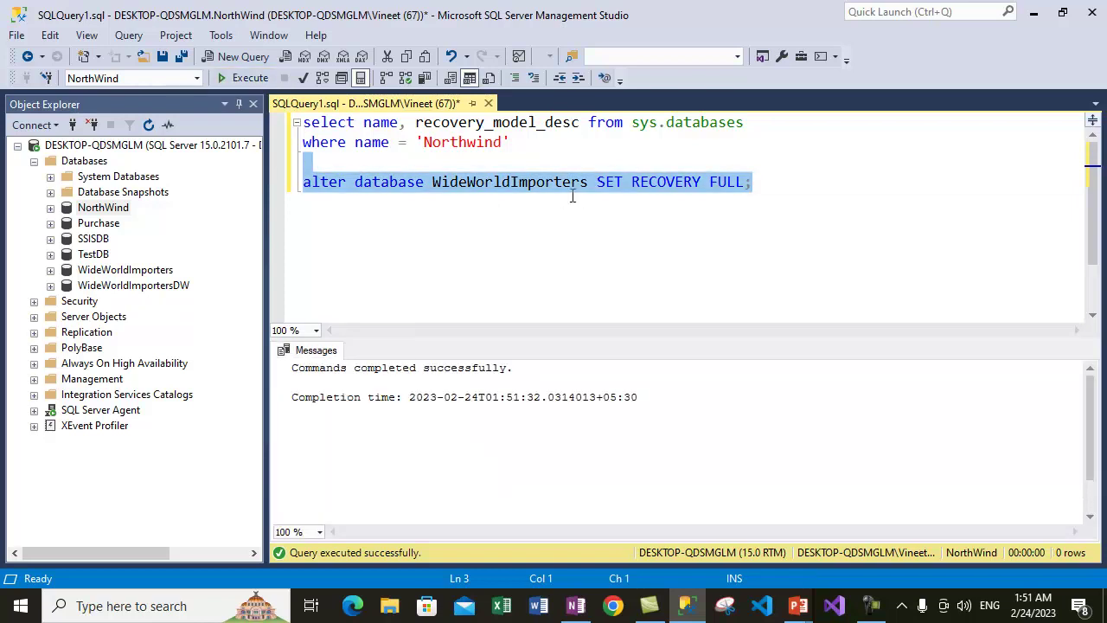
Step: Execute only the select line again and check the recovery model of WideWorldImporters
click(572, 197)
click(760, 121)
key(shift+Home)
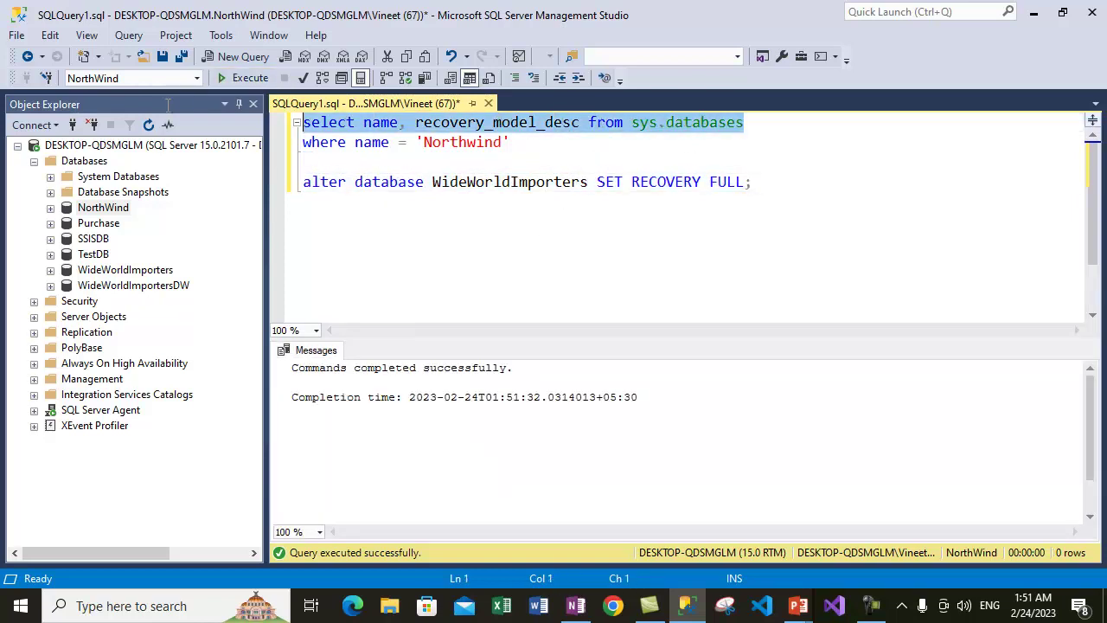
click(251, 80)
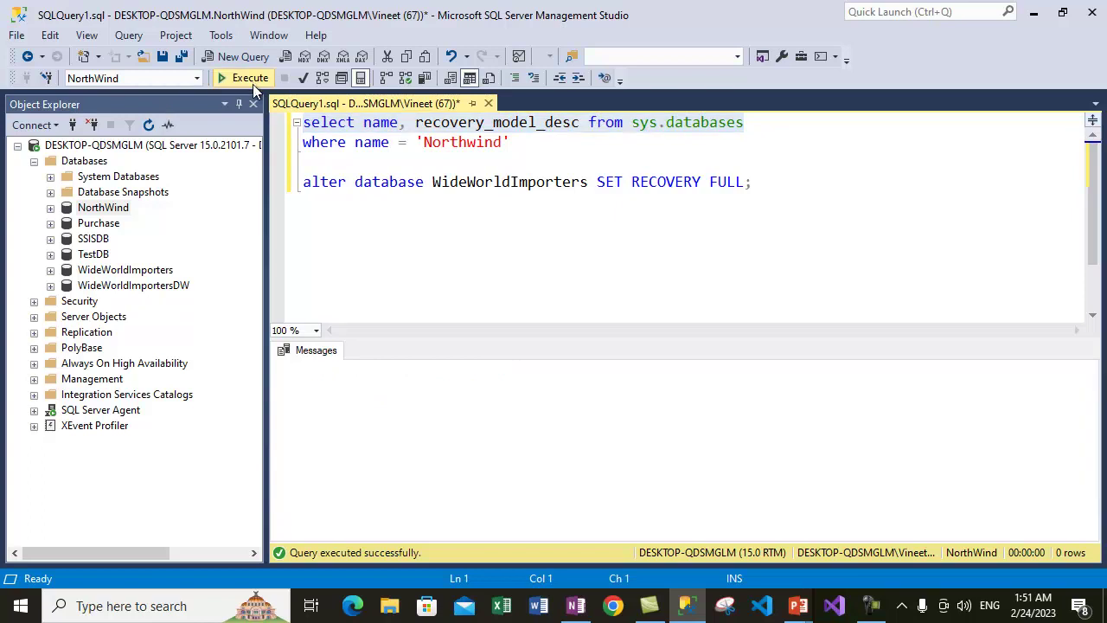
click(378, 501)
drag(389, 465, 459, 464)
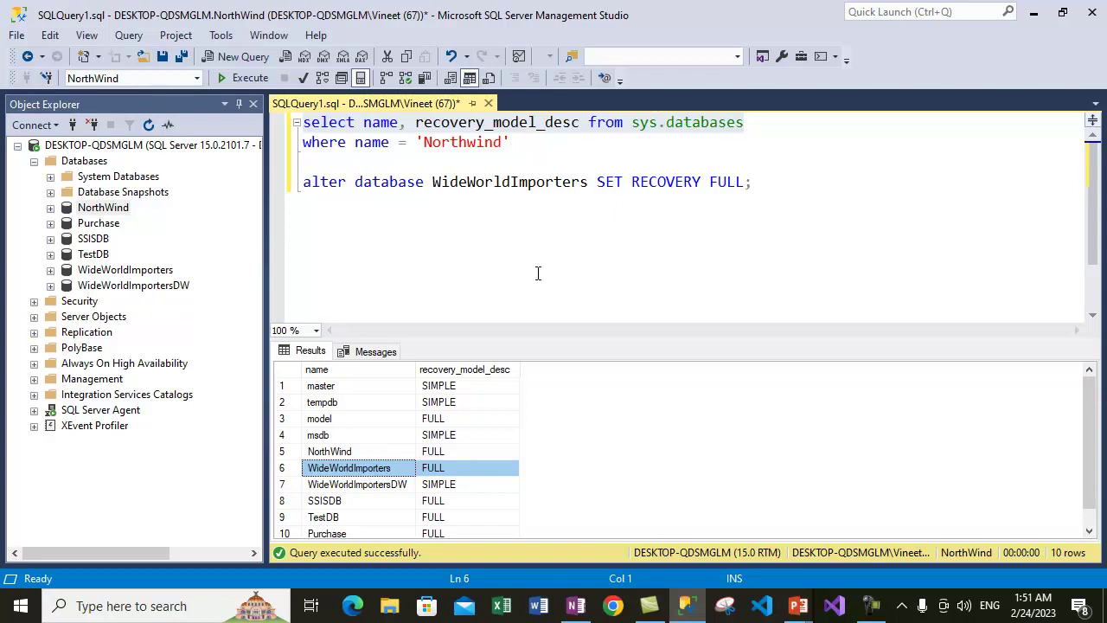
Step: Switch to the OneNote notes and look back over the recovery model definitions, switching conditions and recommendations
click(576, 605)
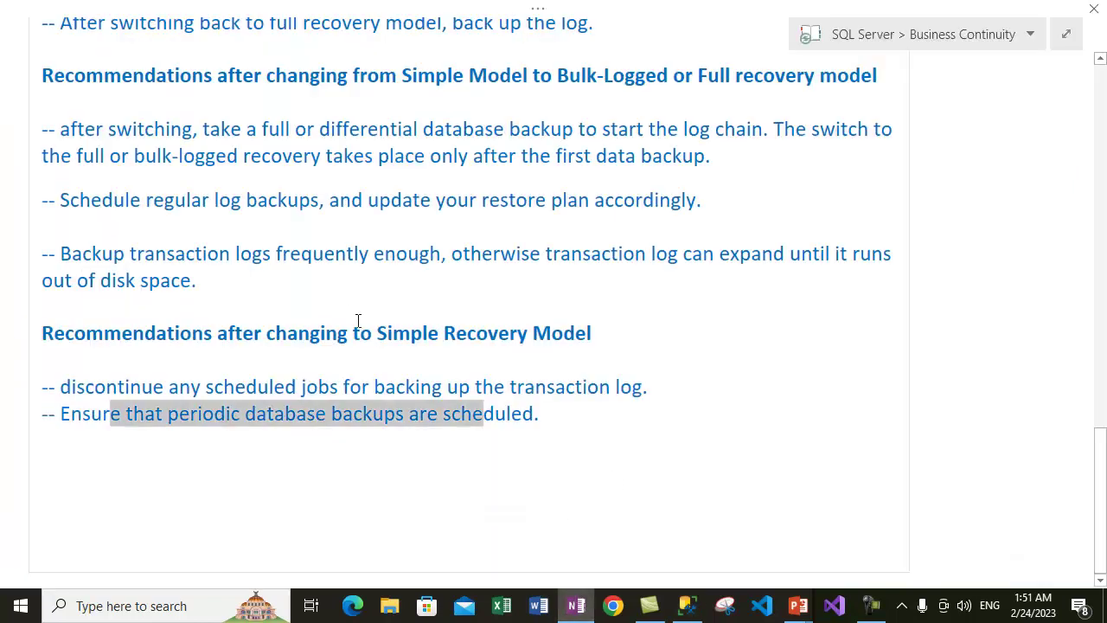
scroll(363, 321, up, 3)
scroll(438, 372, up, 10)
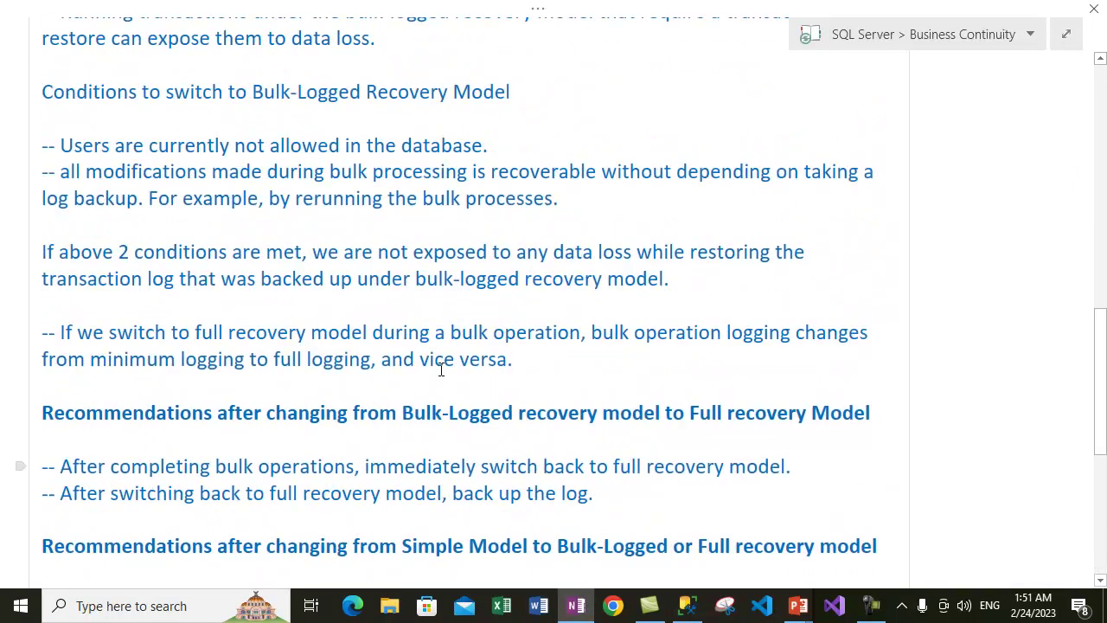
scroll(437, 367, up, 3)
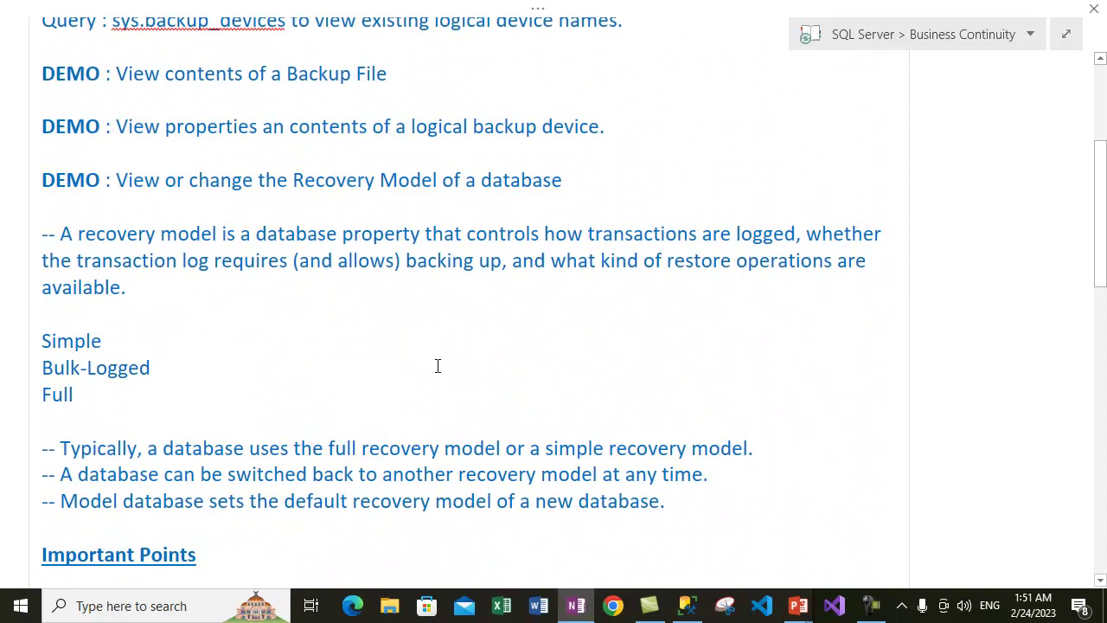
scroll(438, 366, up, 3)
scroll(438, 366, down, 5)
scroll(433, 359, down, 8)
scroll(433, 359, down, 2)
scroll(437, 367, up, 2)
drag(410, 484, 326, 342)
drag(284, 261, 280, 260)
scroll(358, 346, up, 2)
click(296, 195)
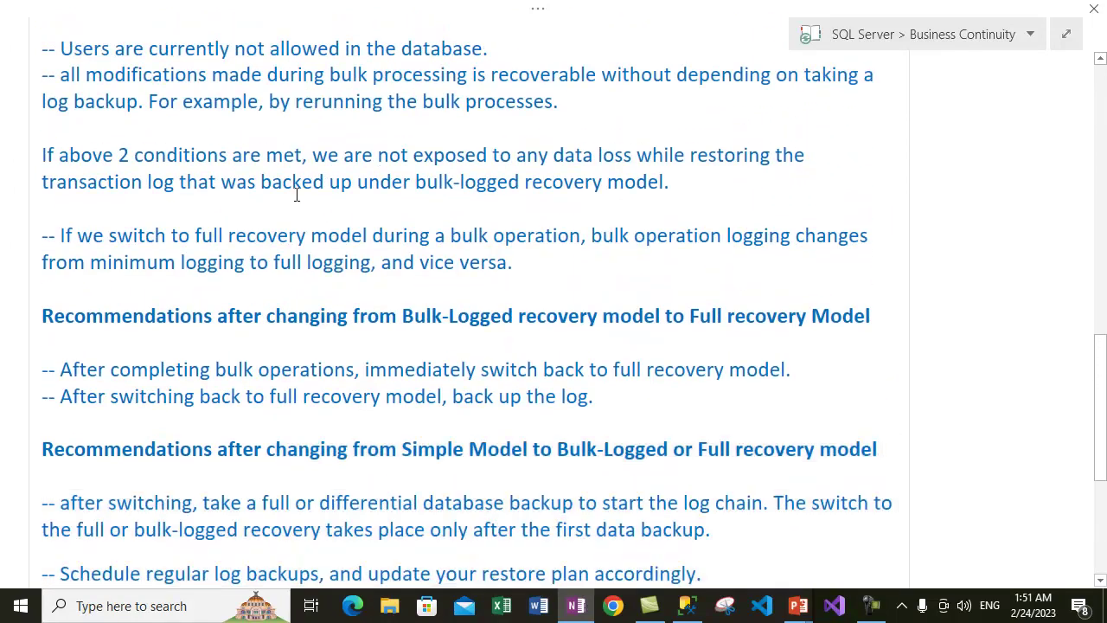
Step: Read the notes' recommendations for changing to the full, bulk-logged and simple recovery models, and look back at the important points
scroll(354, 318, down, 4)
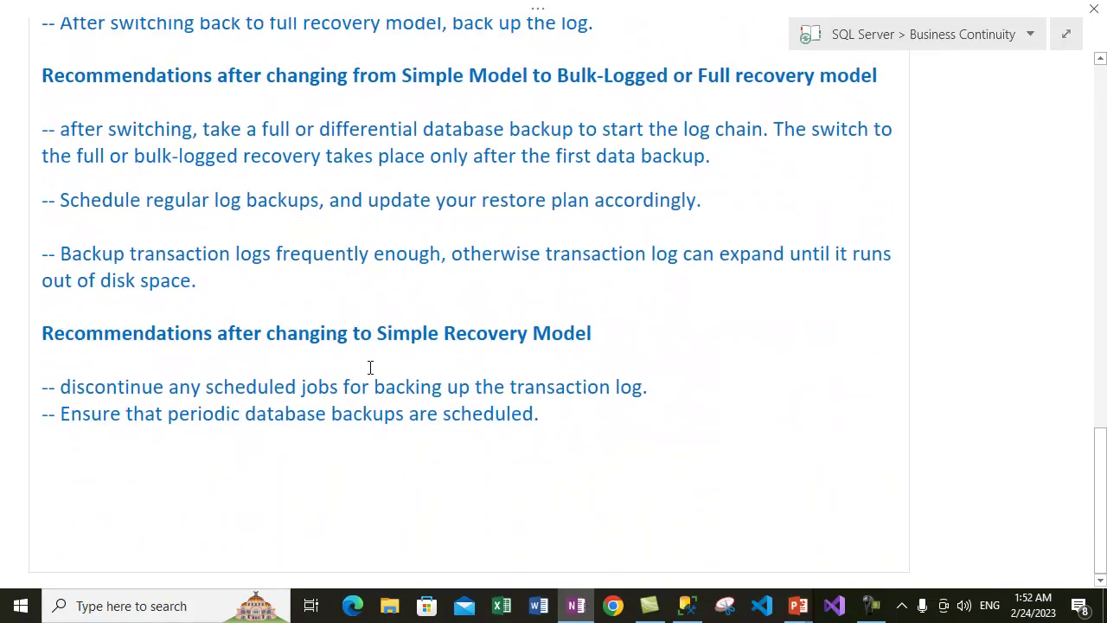
drag(372, 389, 336, 240)
click(246, 346)
scroll(268, 303, up, 8)
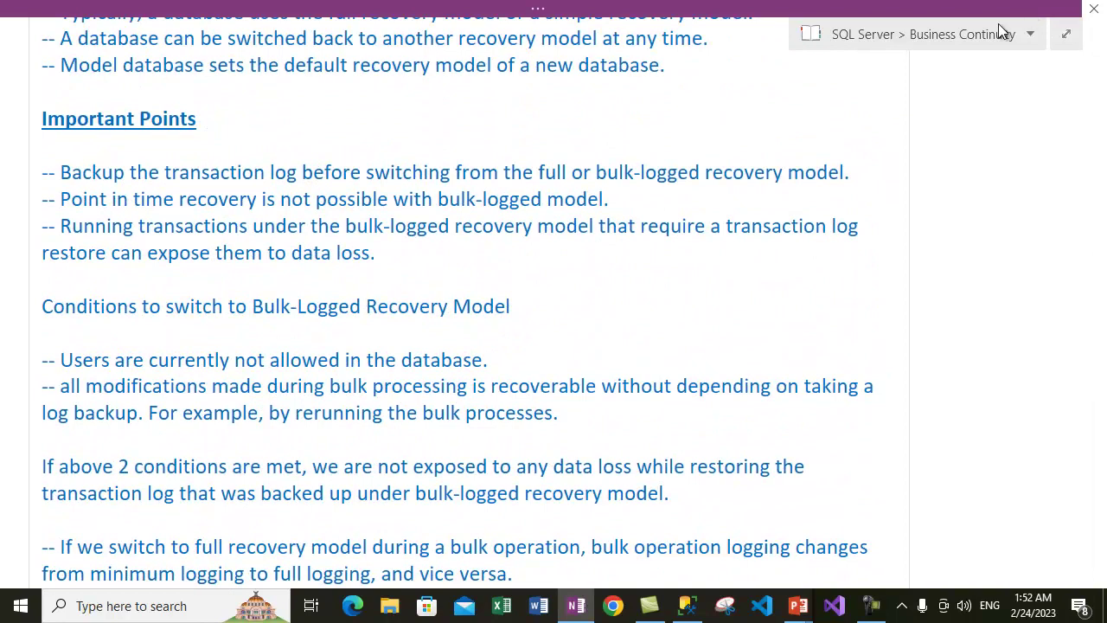
Step: Switch to SQL Server Management Studio and check the recovery model of the master database in the query results
click(687, 605)
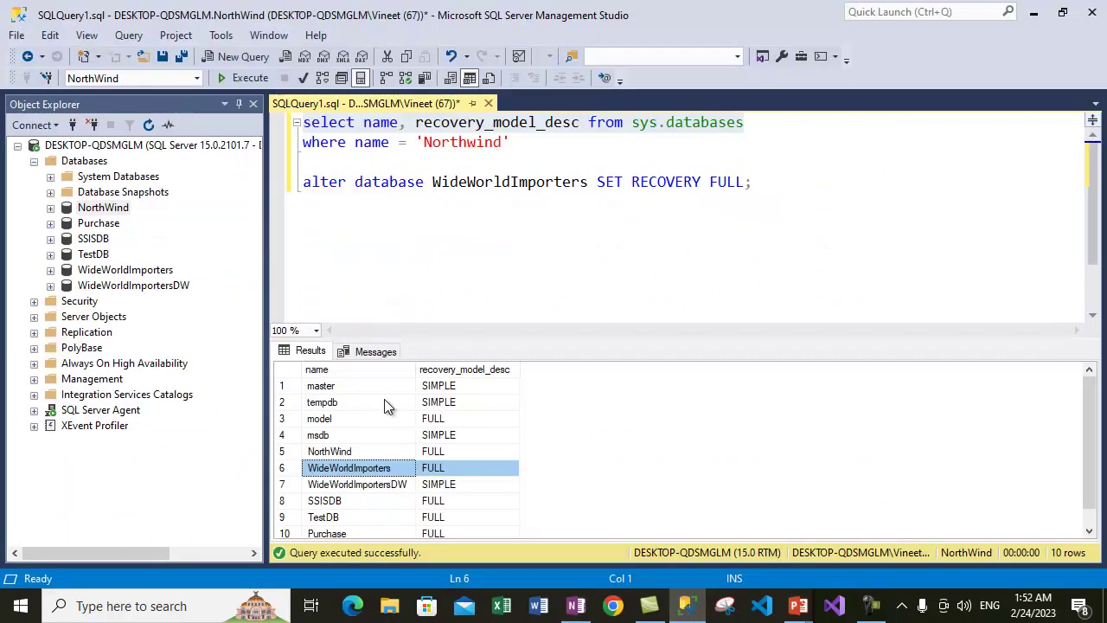
click(465, 385)
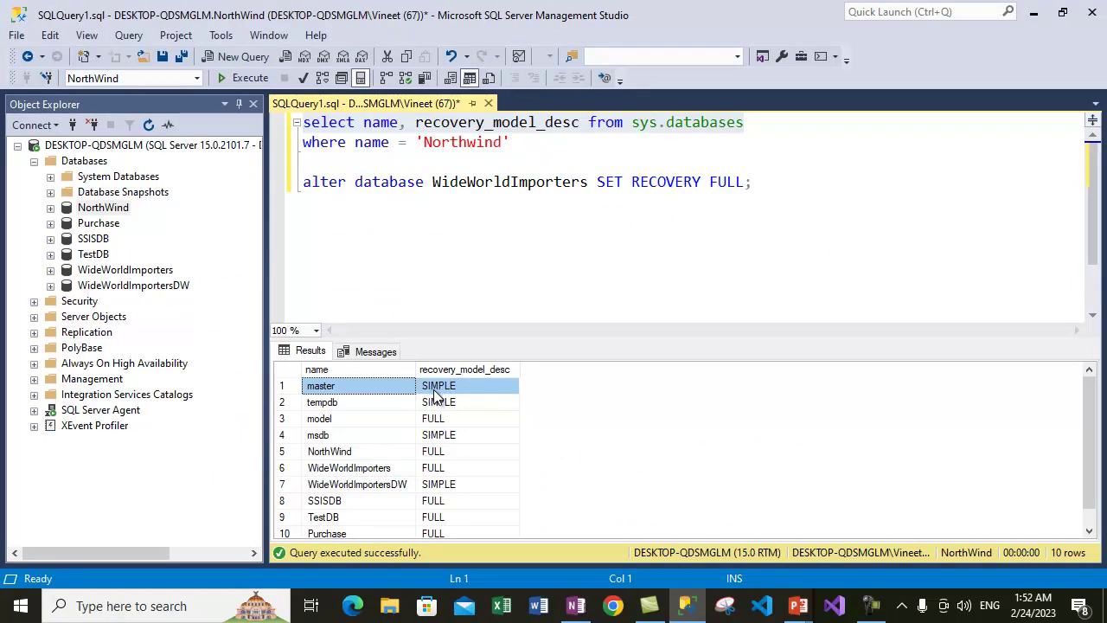
click(343, 391)
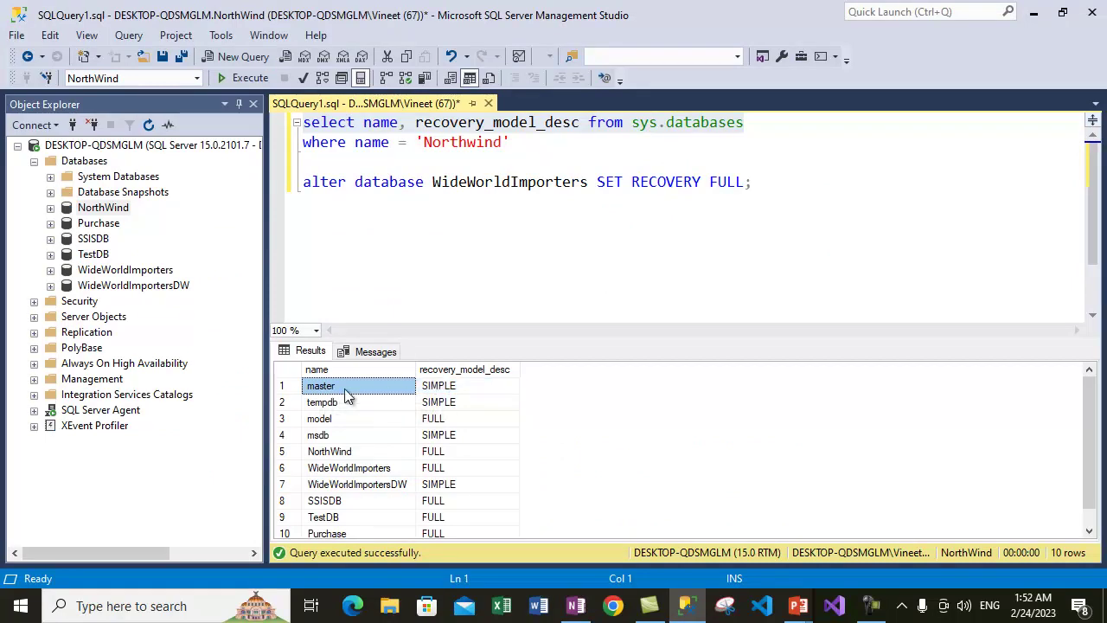
shift+click(441, 391)
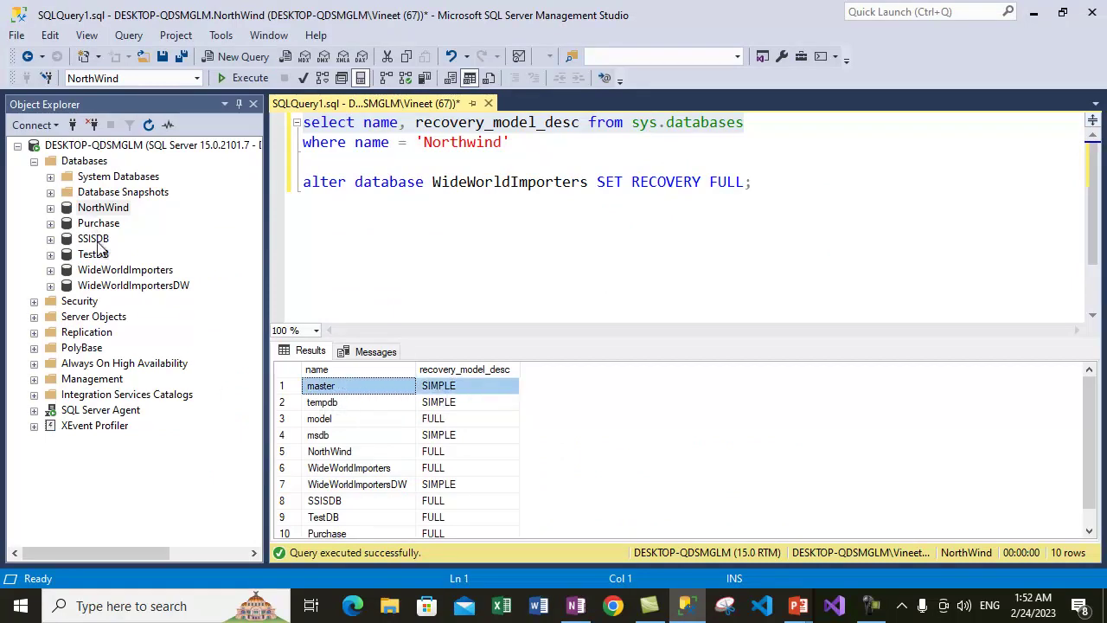
Step: Open the Back Up Database dialog for the master system database, examine its available backup types, and close it without backing up
click(50, 176)
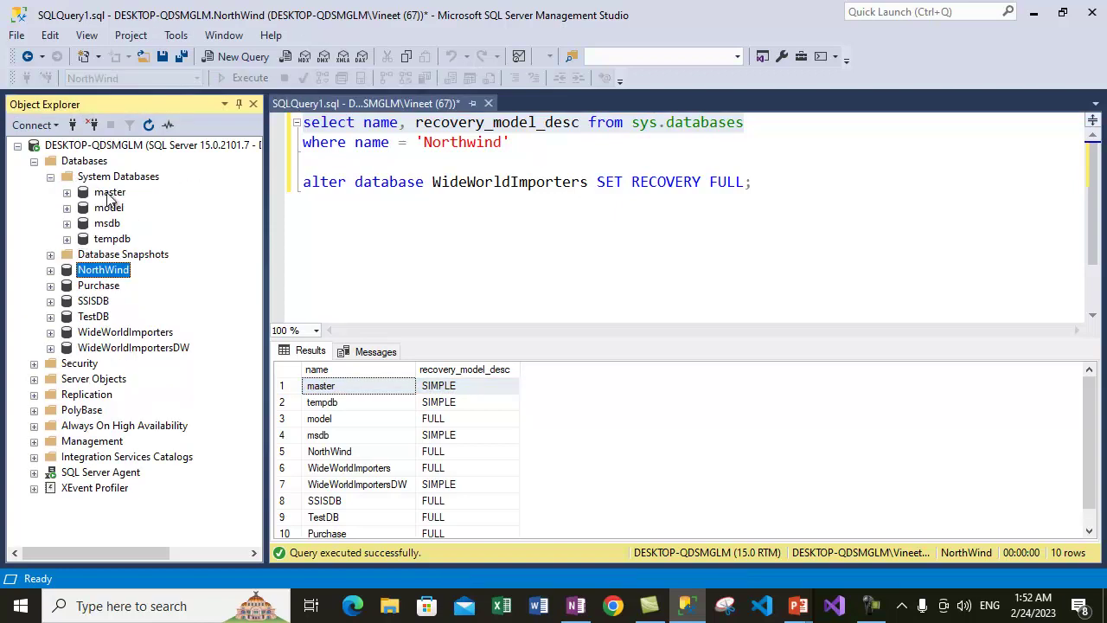
right_click(110, 192)
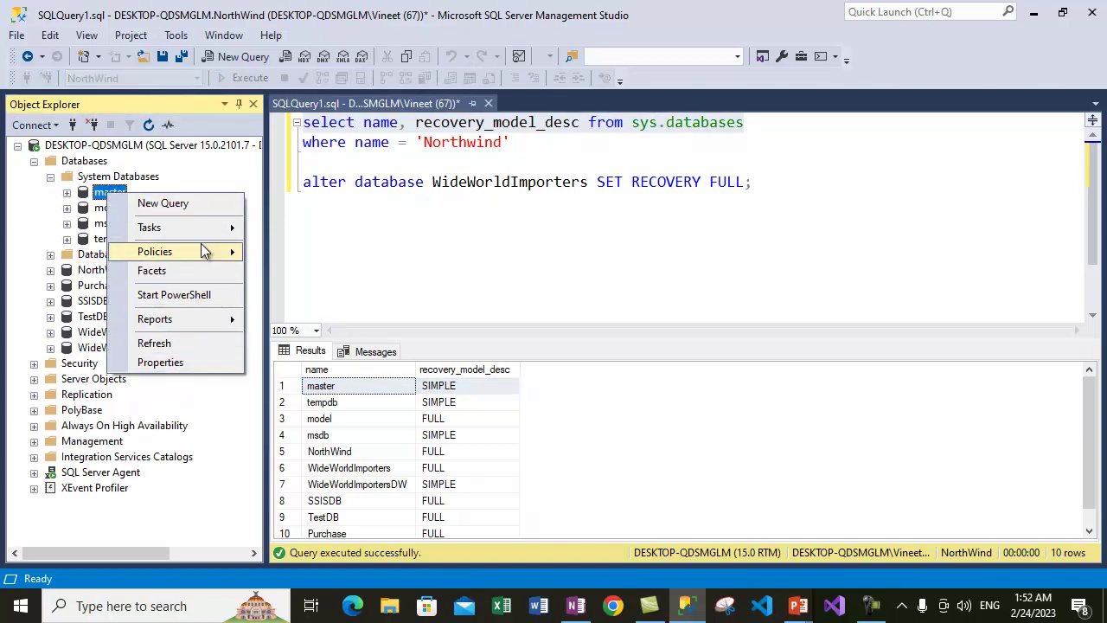
mouse_move(208, 227)
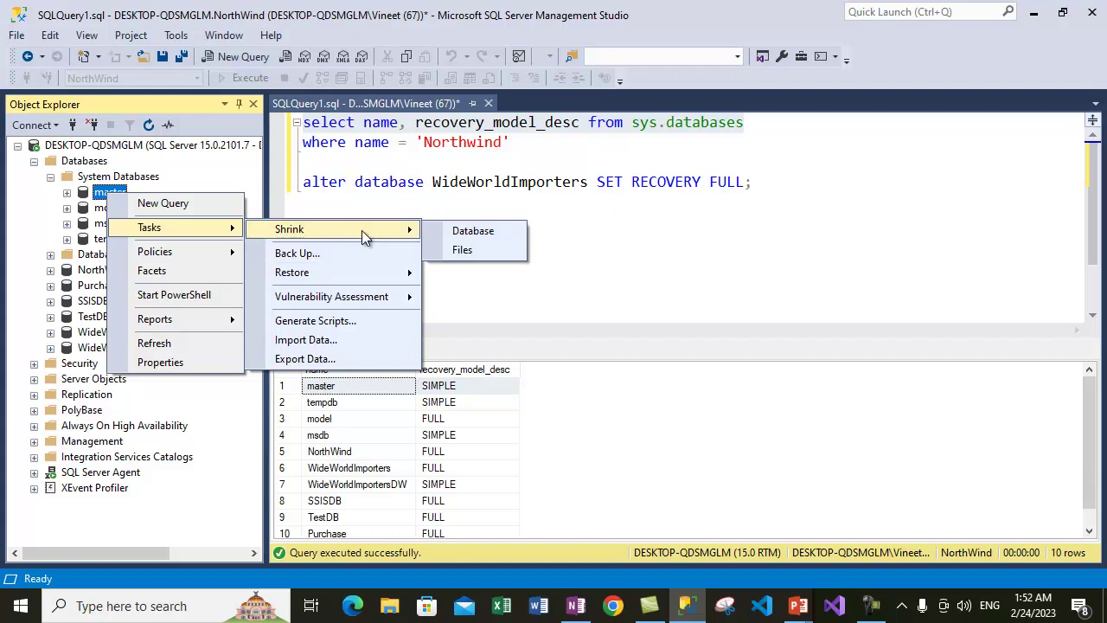
click(312, 254)
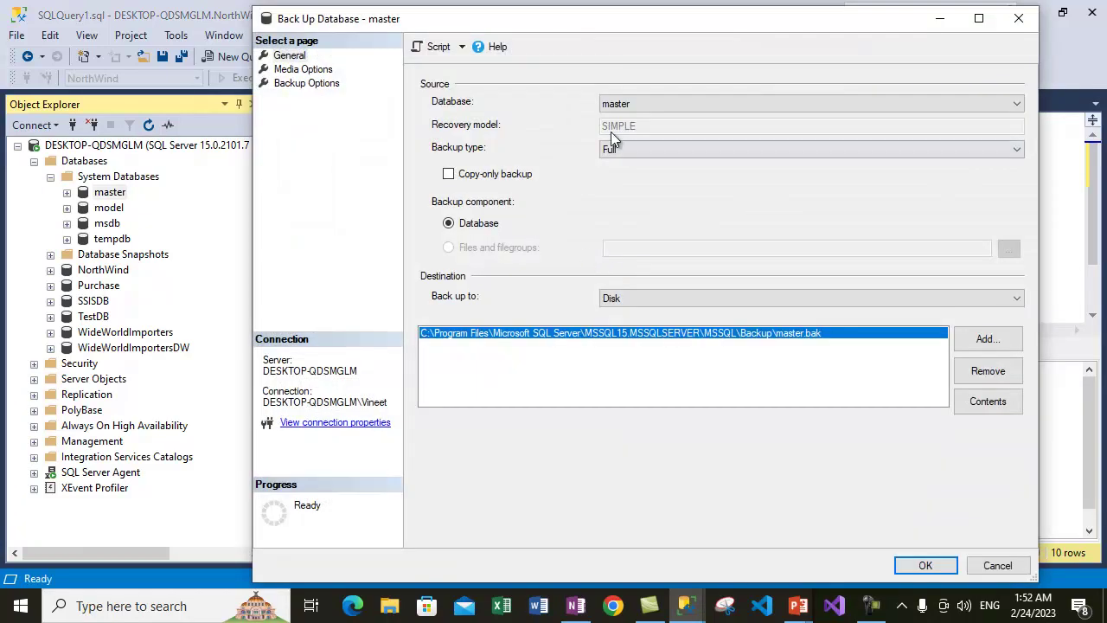
double_click(534, 19)
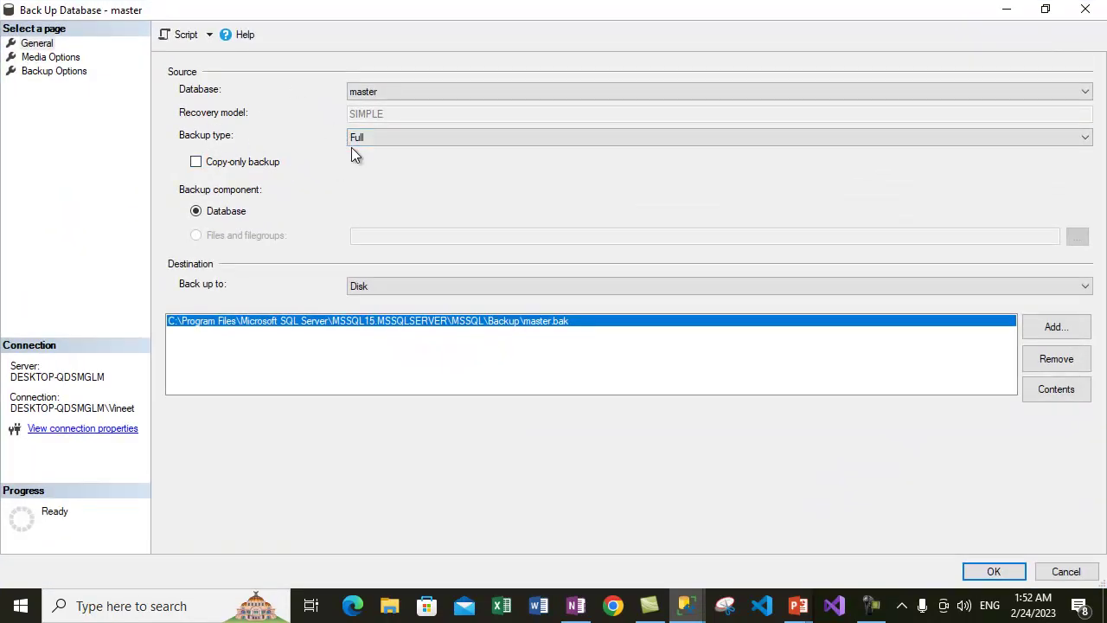
click(392, 139)
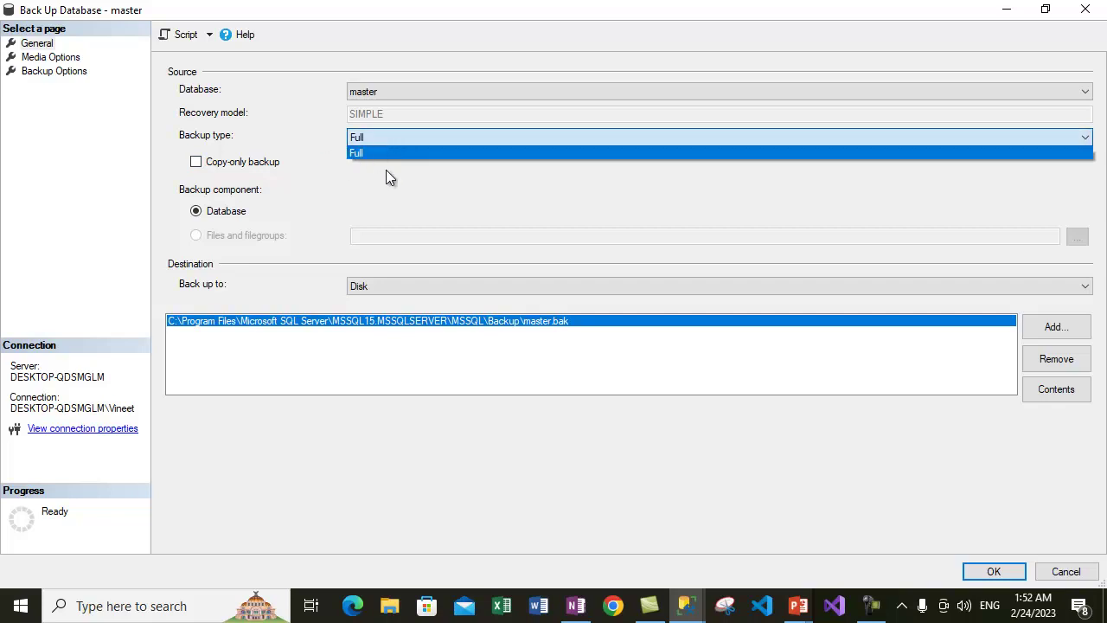
click(1057, 577)
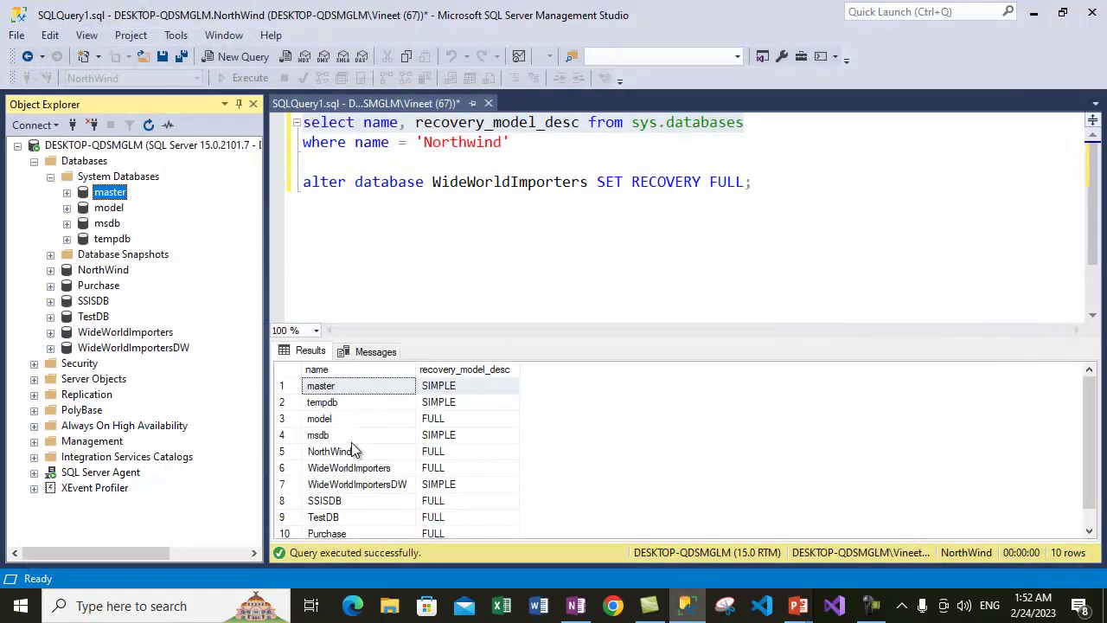
Step: Check NorthWind's recovery model in the results, examine the backup types its Back Up Database dialog offers, and cancel the backup
drag(351, 458, 477, 454)
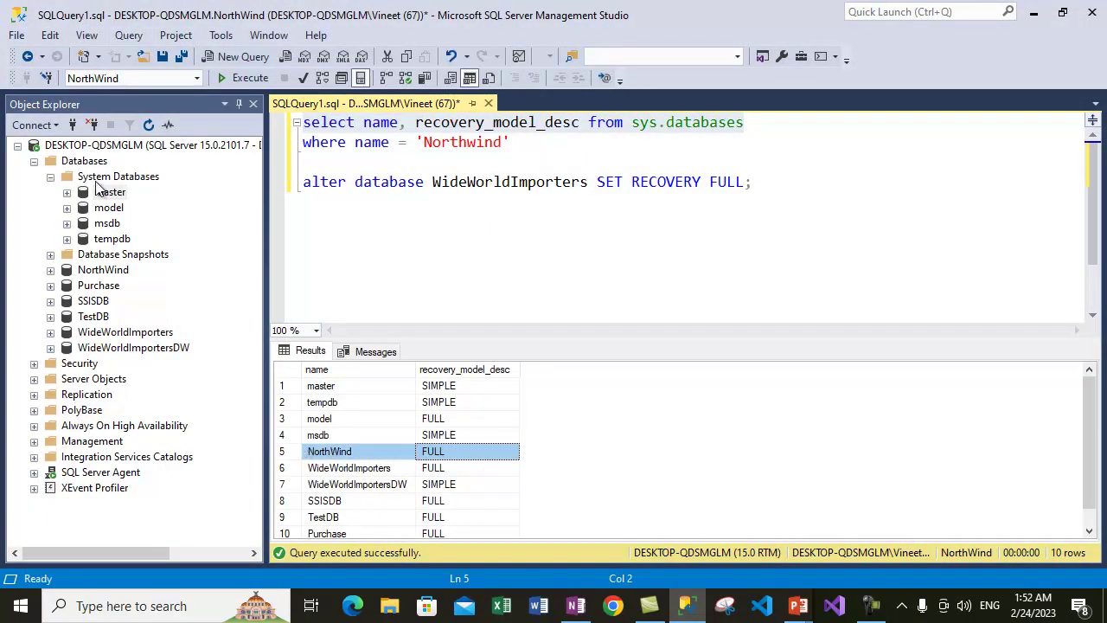
click(51, 270)
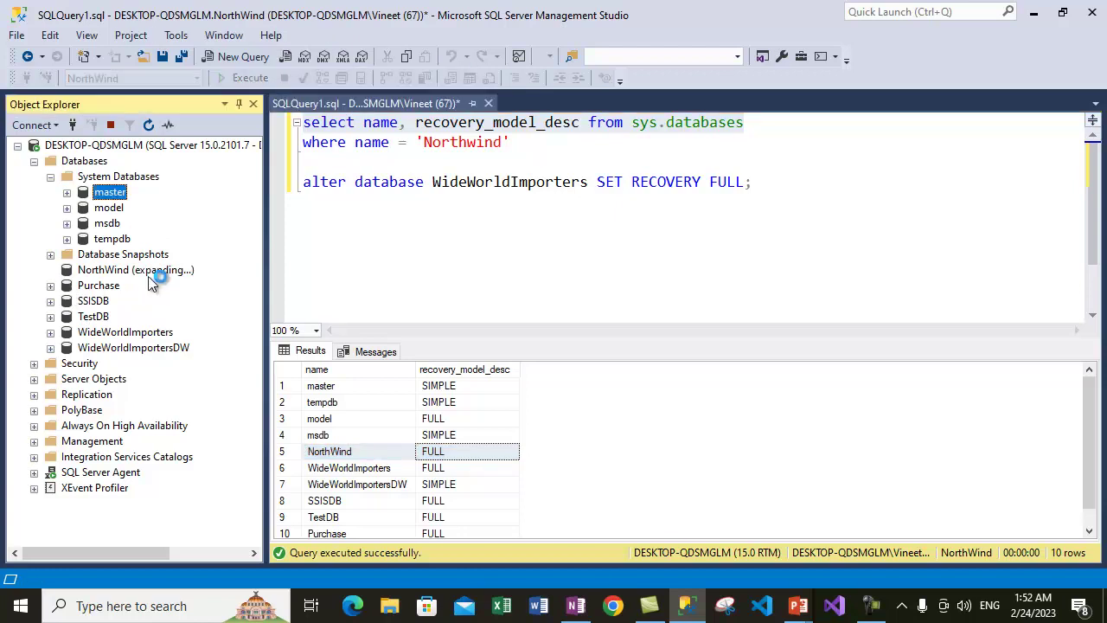
right_click(104, 270)
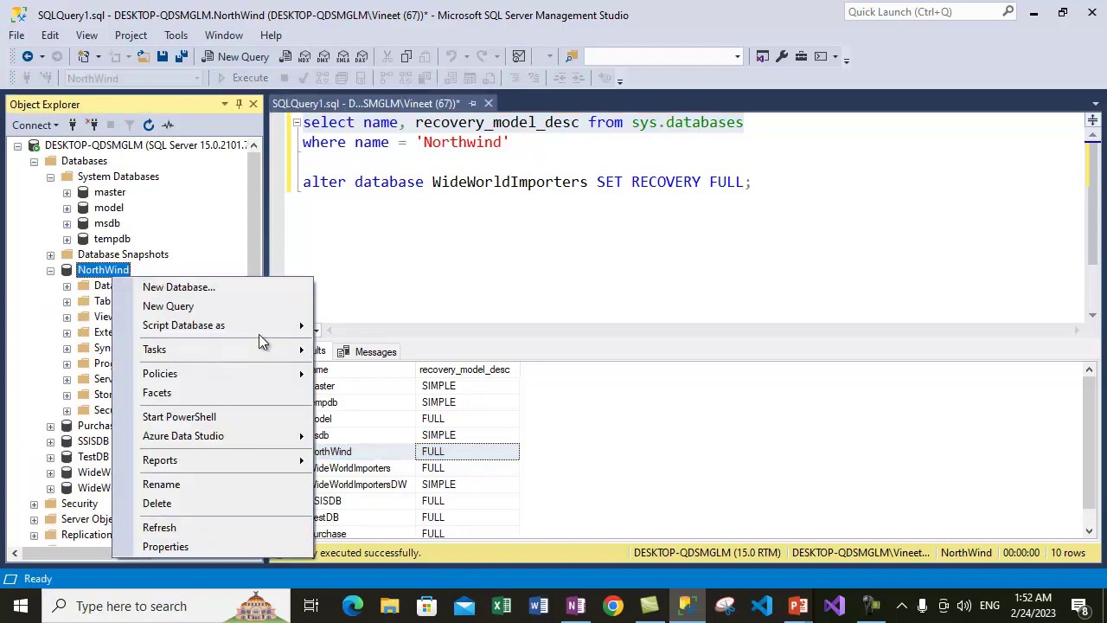
mouse_move(251, 346)
click(385, 201)
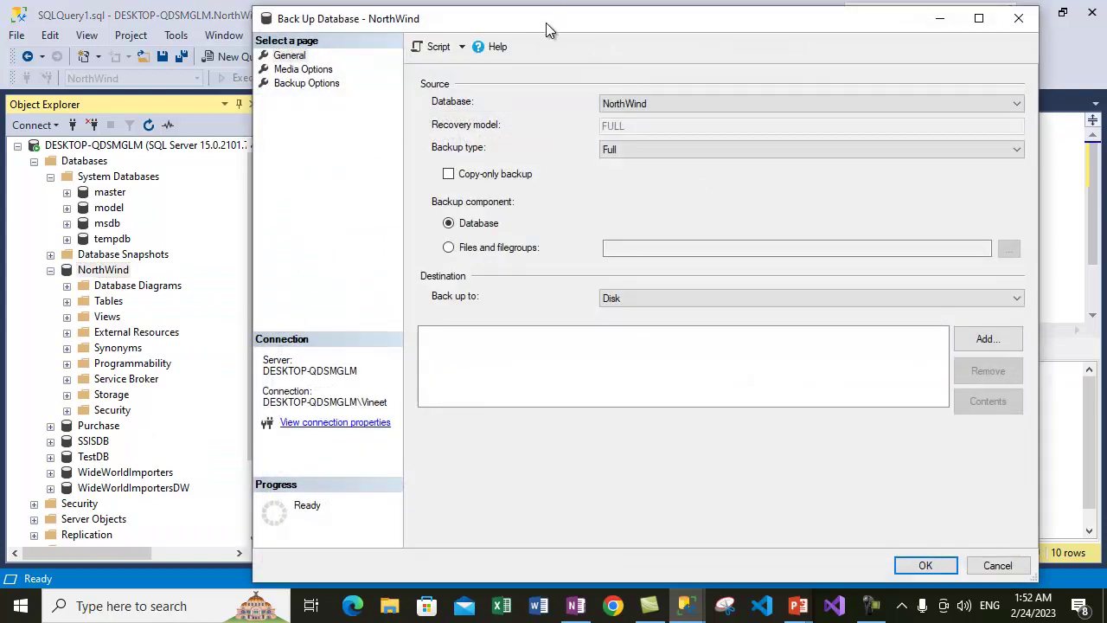
double_click(546, 19)
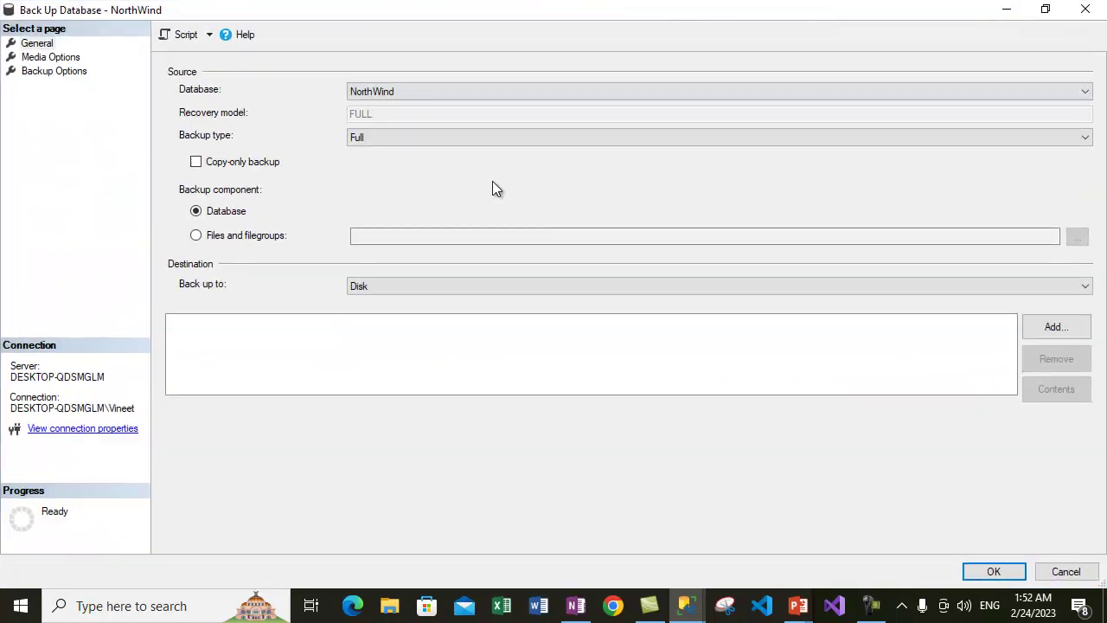
click(395, 138)
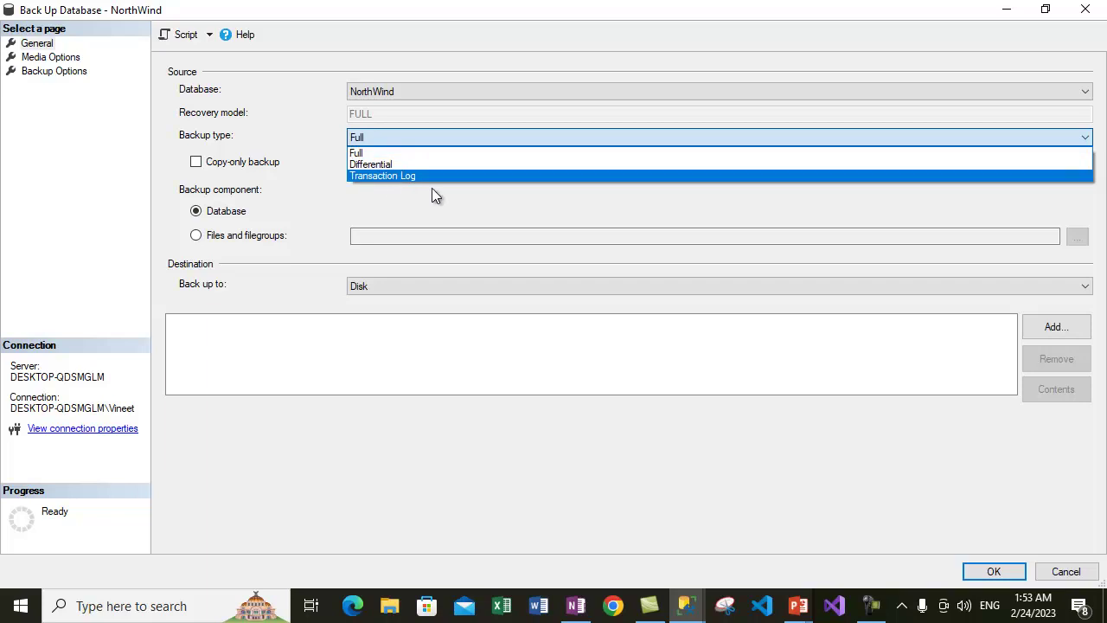
click(554, 250)
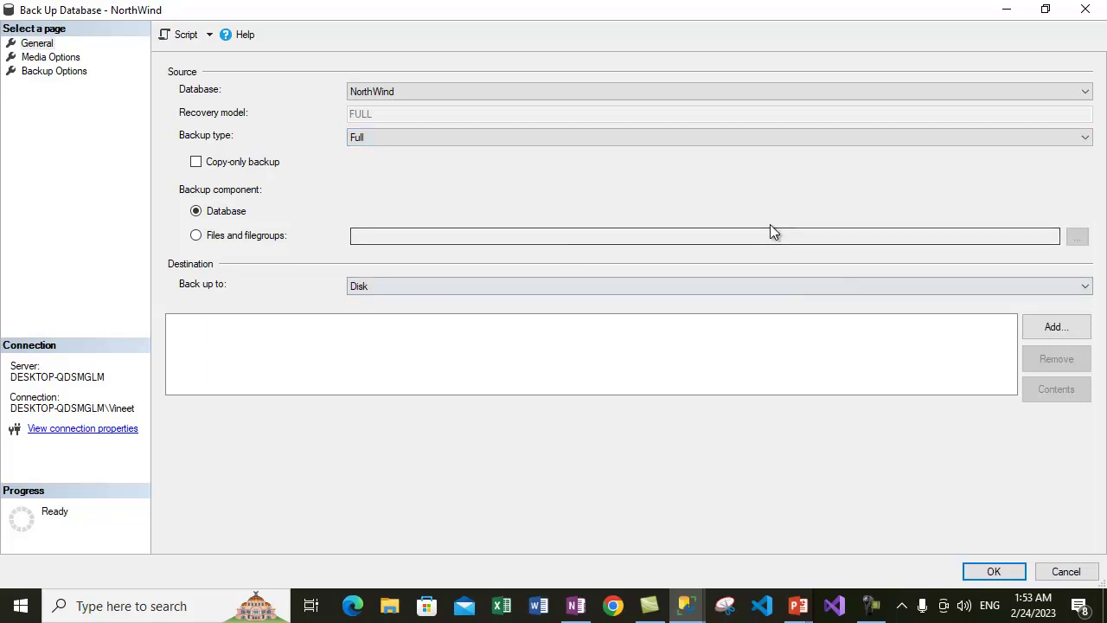
click(1066, 572)
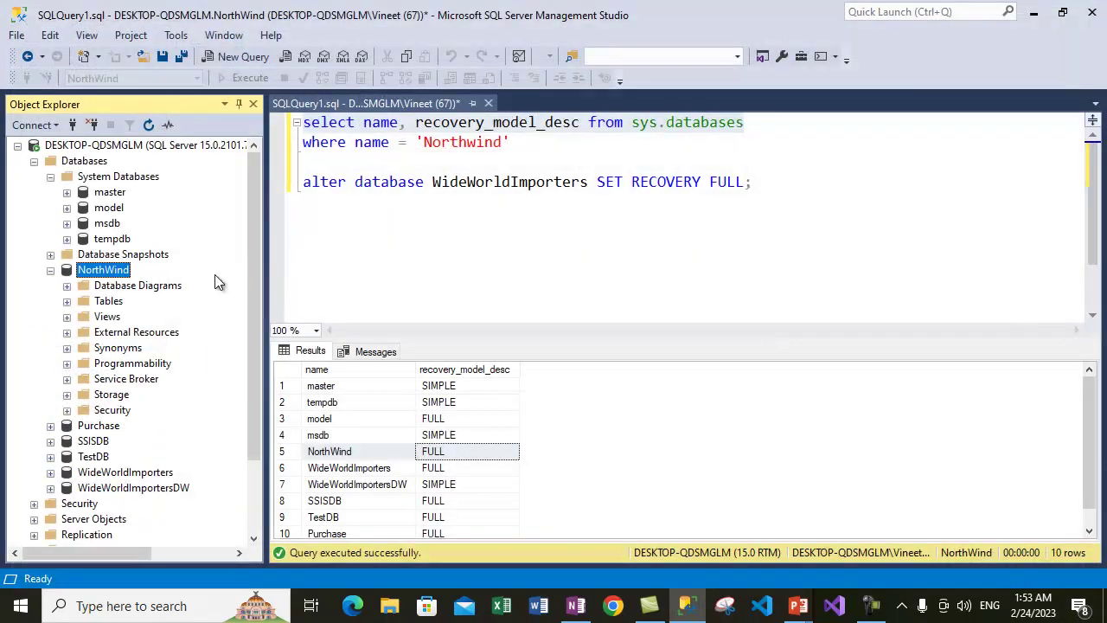
Step: Set the recovery model of the NorthWind database to Bulk-logged in its database properties and apply the change
right_click(105, 275)
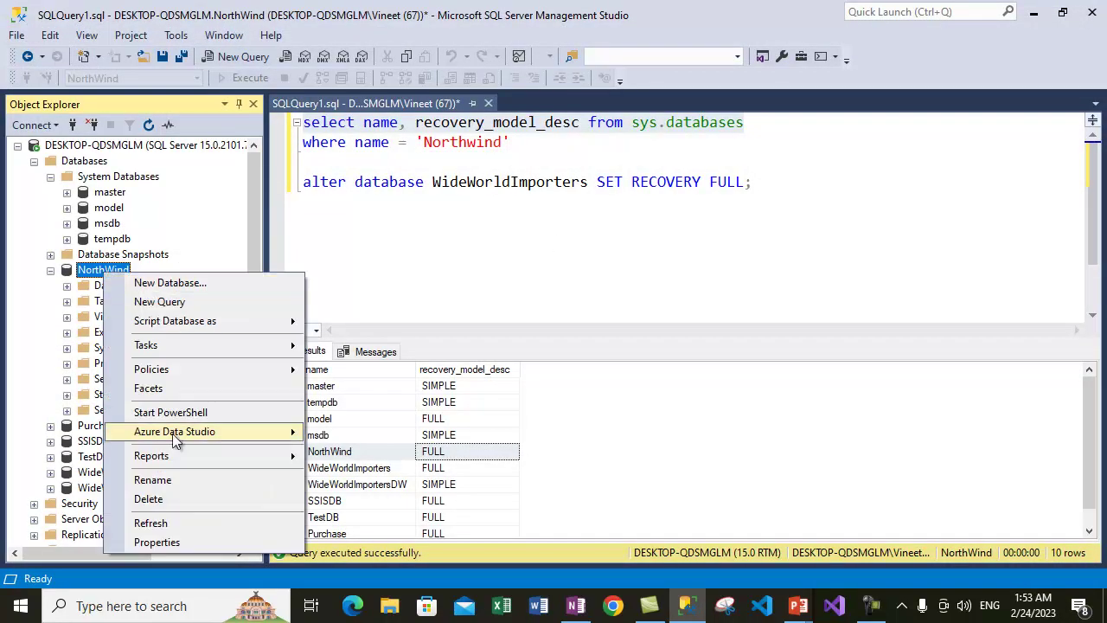
click(171, 545)
click(313, 97)
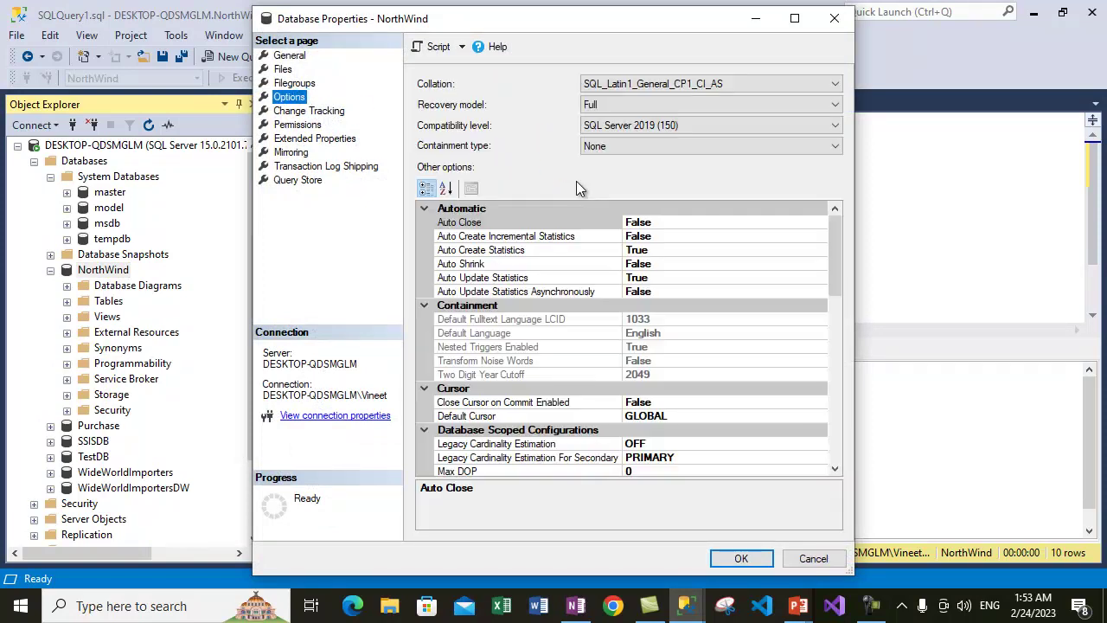
click(613, 105)
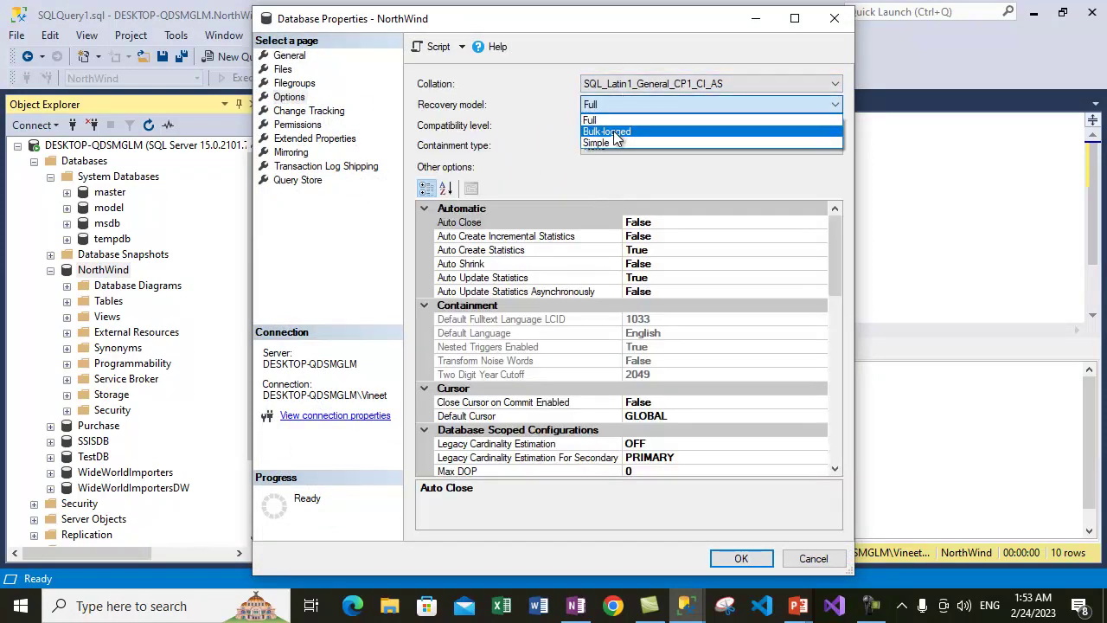
click(616, 131)
click(741, 558)
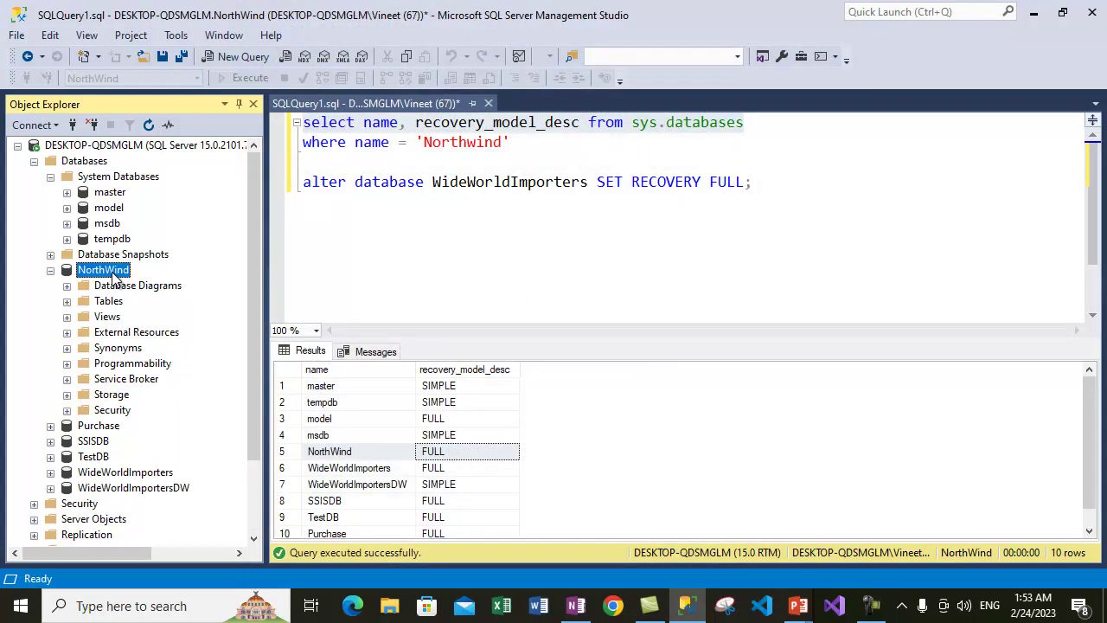
Step: Reopen the NorthWind backup dialog to examine the backup types offered under the bulk-logged recovery model, and cancel without backing up
right_click(114, 273)
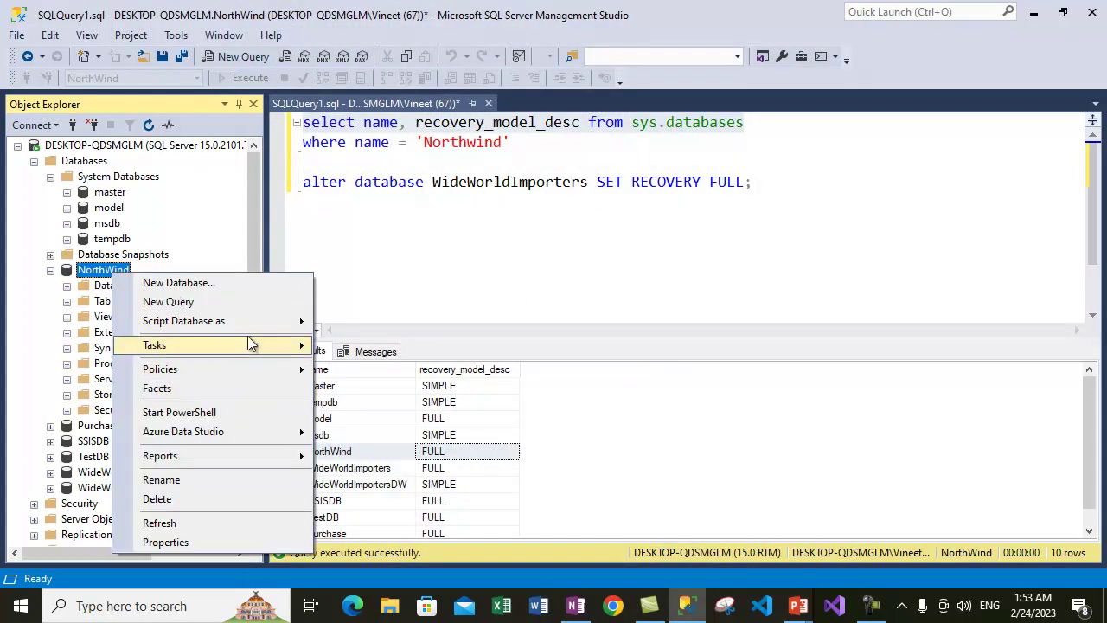
mouse_move(251, 345)
click(381, 209)
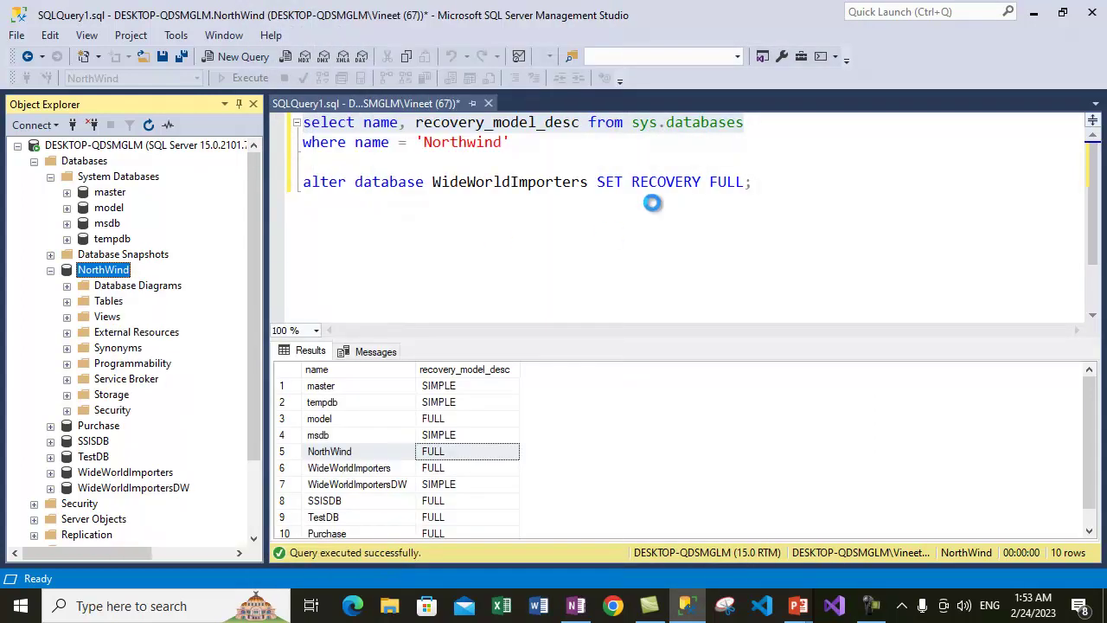
double_click(519, 27)
click(406, 138)
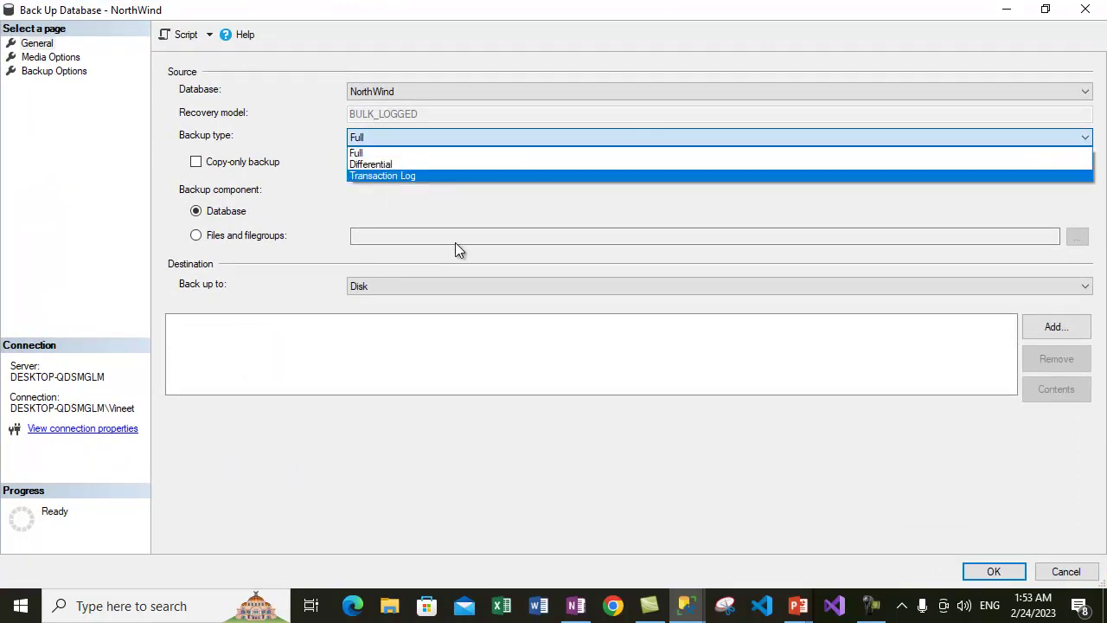
click(481, 225)
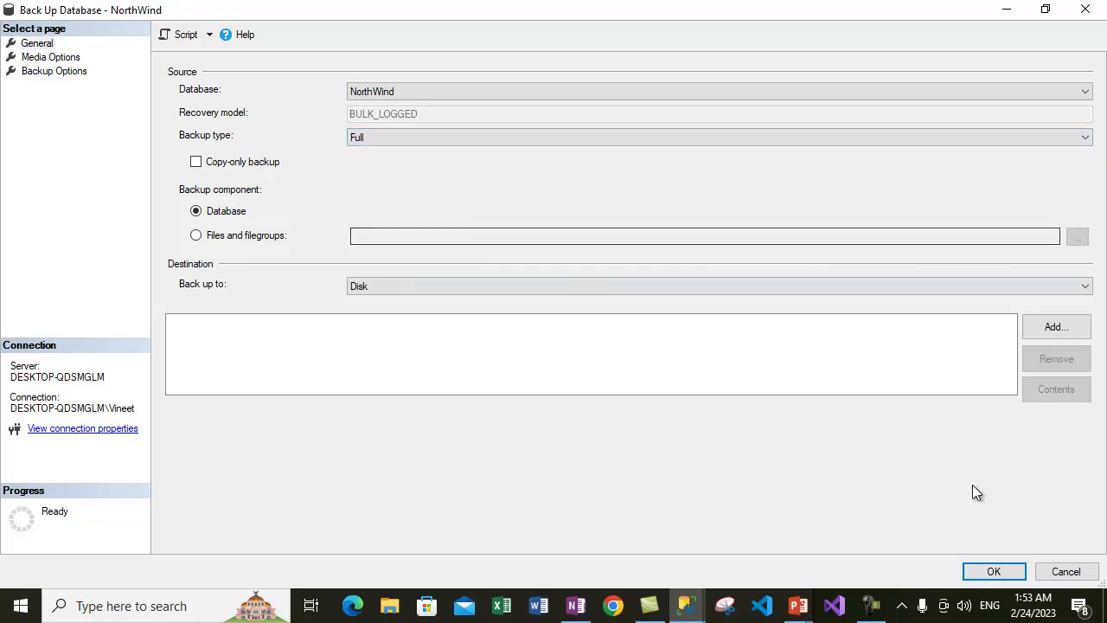
click(389, 139)
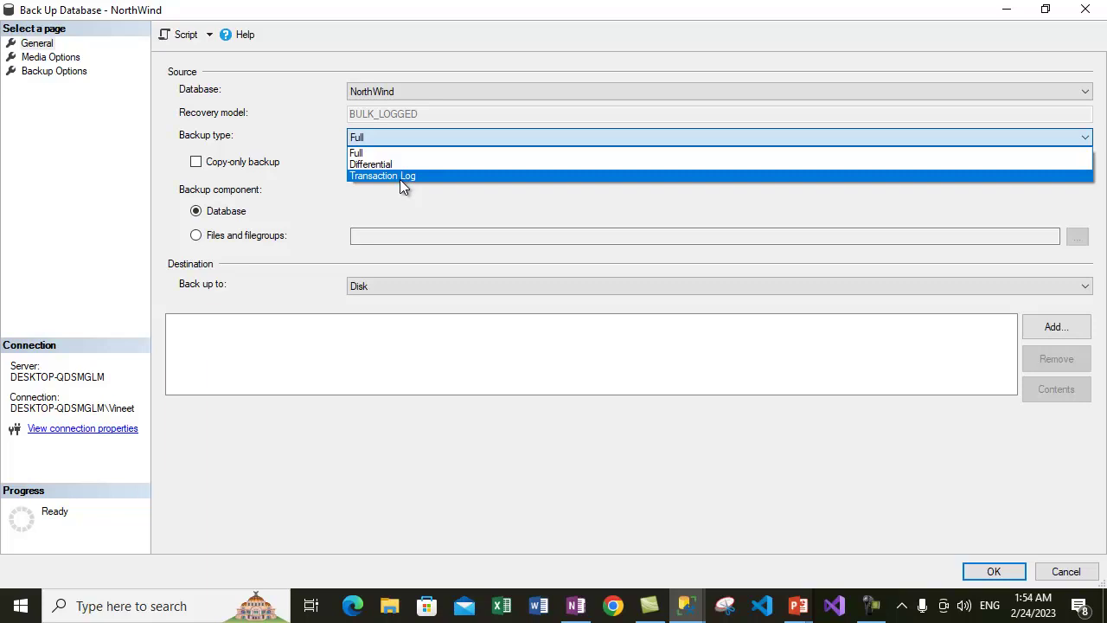
click(771, 344)
click(1066, 571)
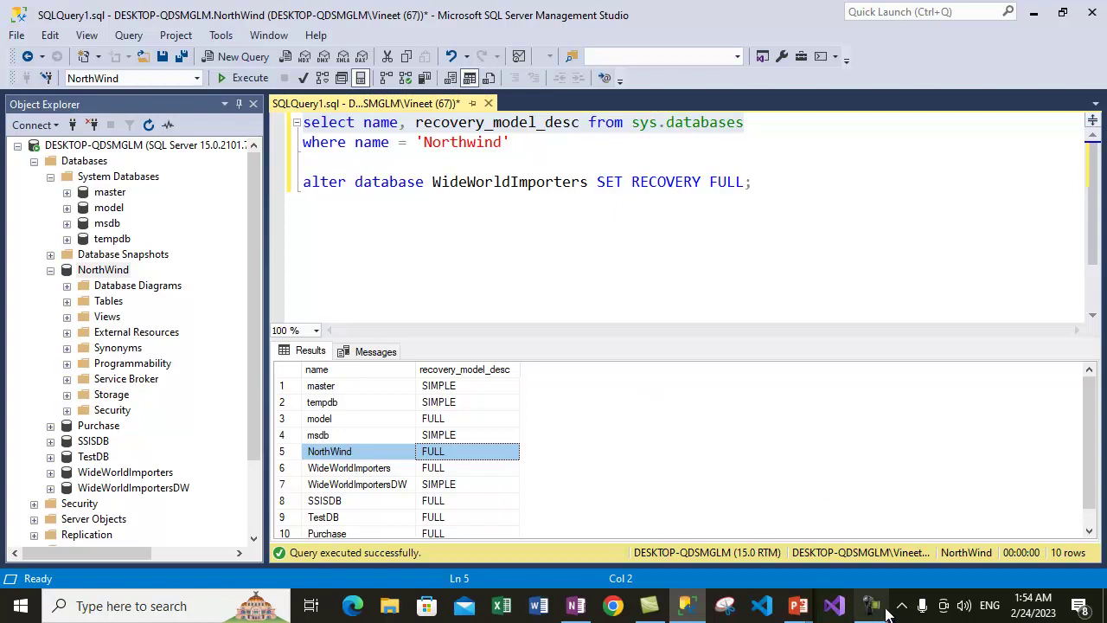
mouse_move(872, 615)
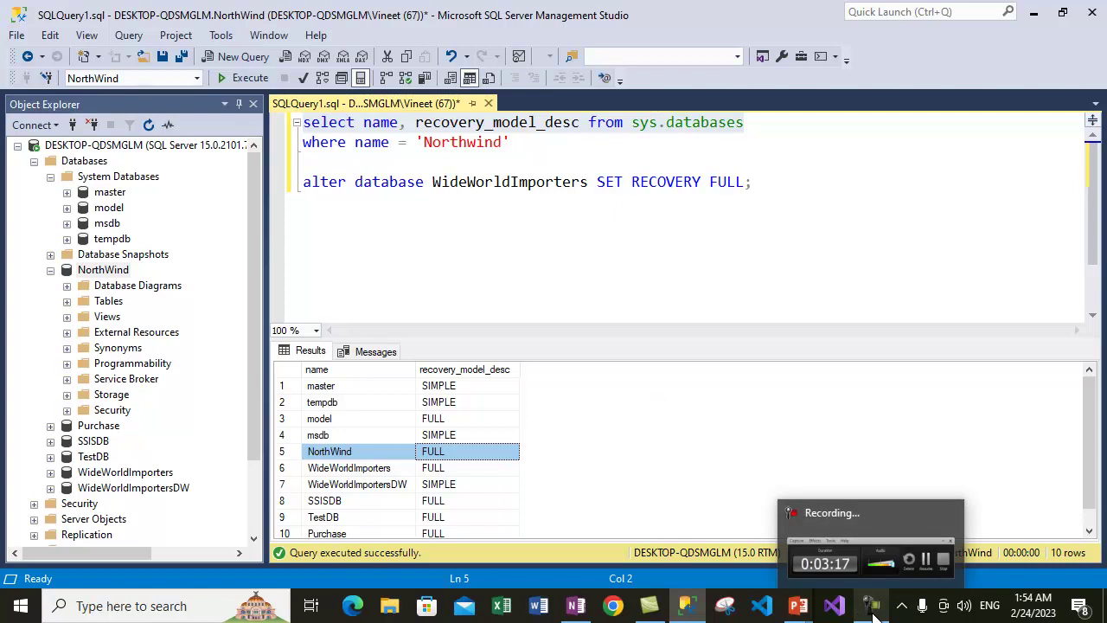
click(872, 615)
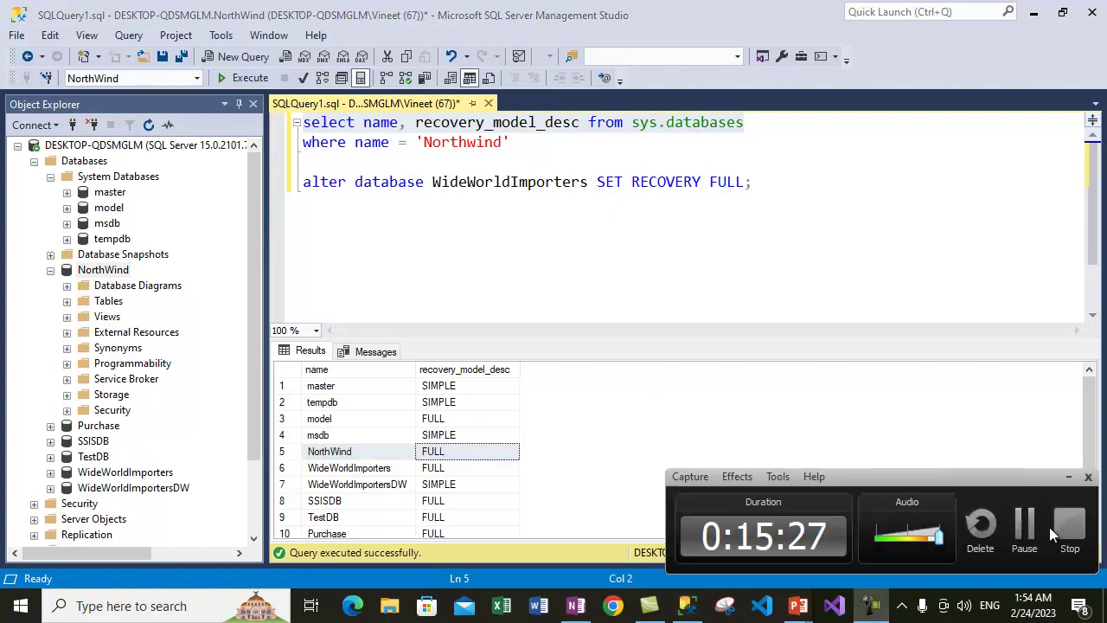